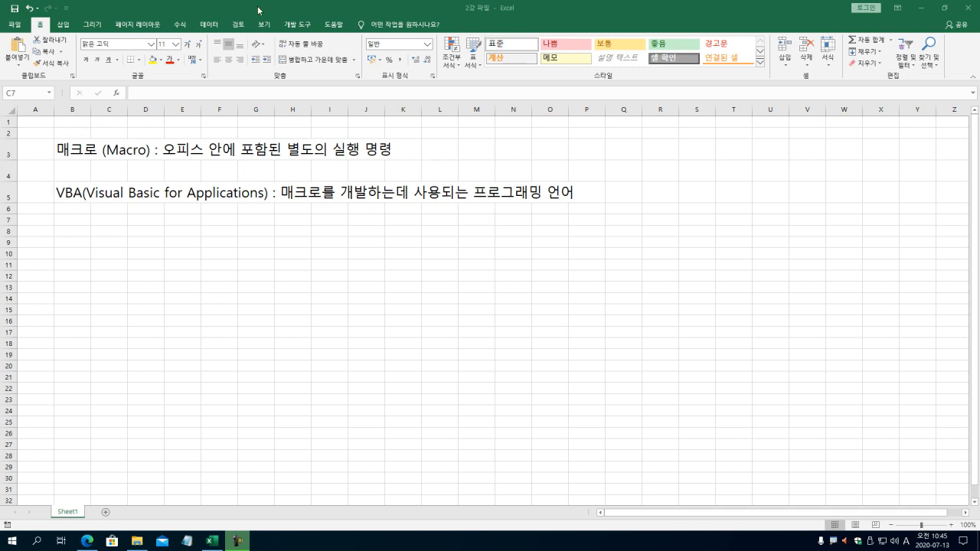
Step: Display the developer tool (개발 도구) commands and select cell H6
{"action": "left_click", "coordinate": [305, 26]}
{"action": "left_click", "coordinate": [305, 27]}
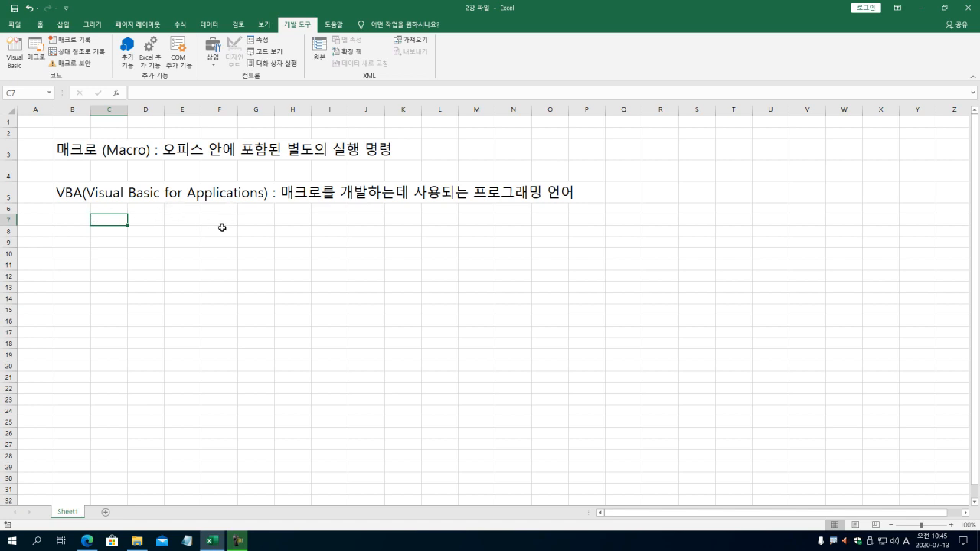
{"action": "left_click", "coordinate": [301, 211]}
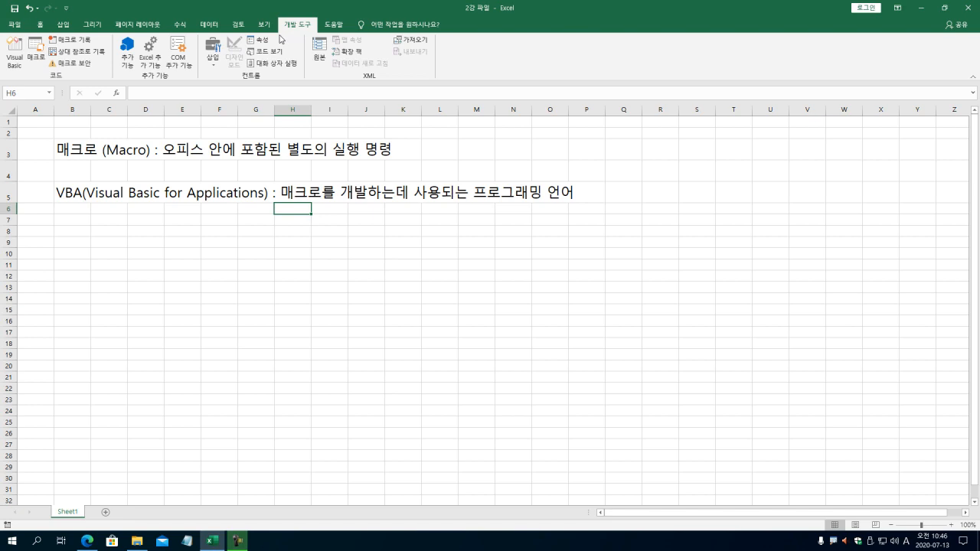
Step: Check in the Excel options' ribbon customization that 개발 도구 is enabled, and accept the options
{"action": "left_click", "coordinate": [12, 25]}
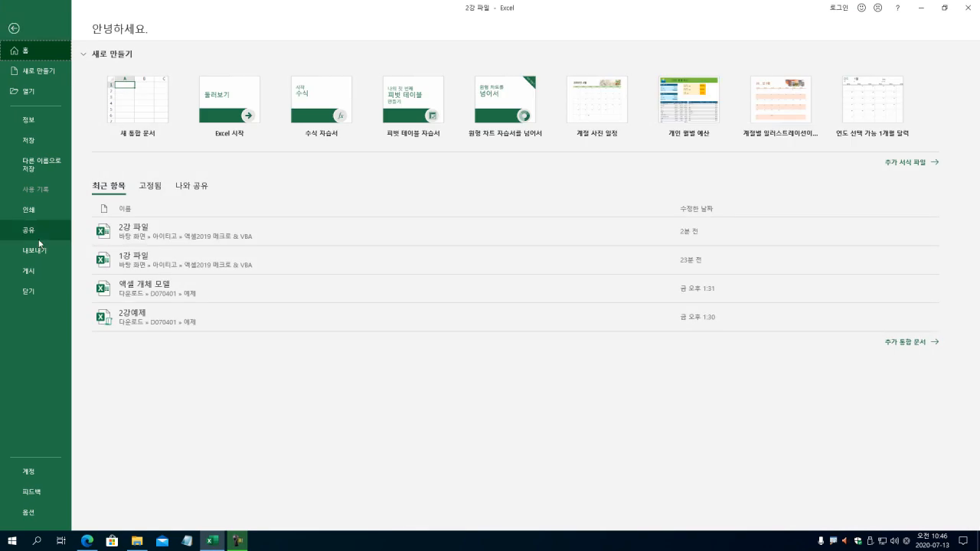
{"action": "left_click", "coordinate": [23, 513]}
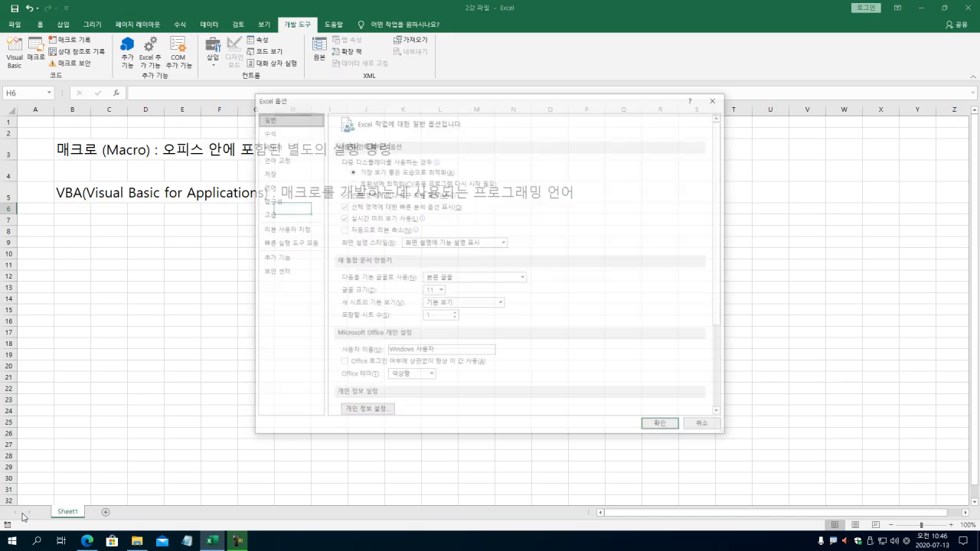
{"action": "left_click", "coordinate": [300, 232]}
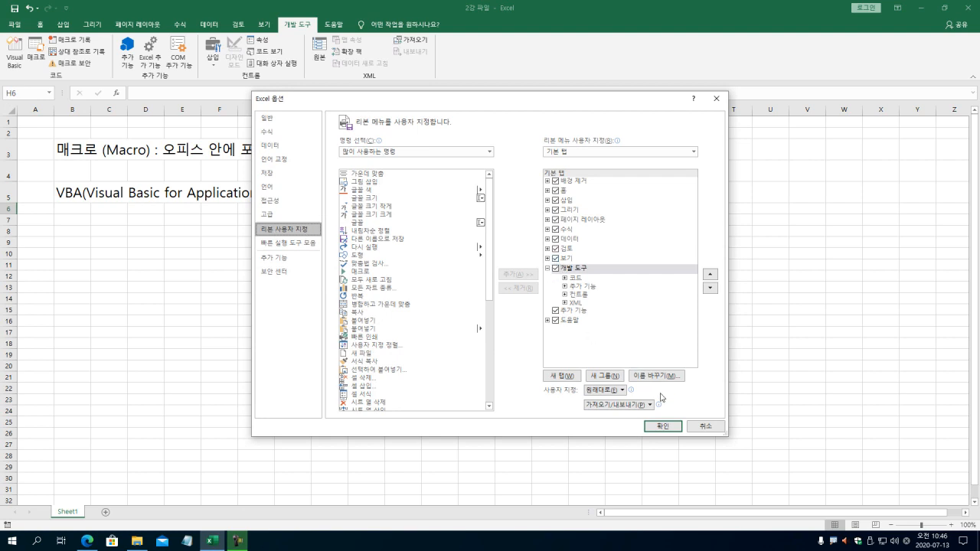
{"action": "left_click", "coordinate": [662, 427]}
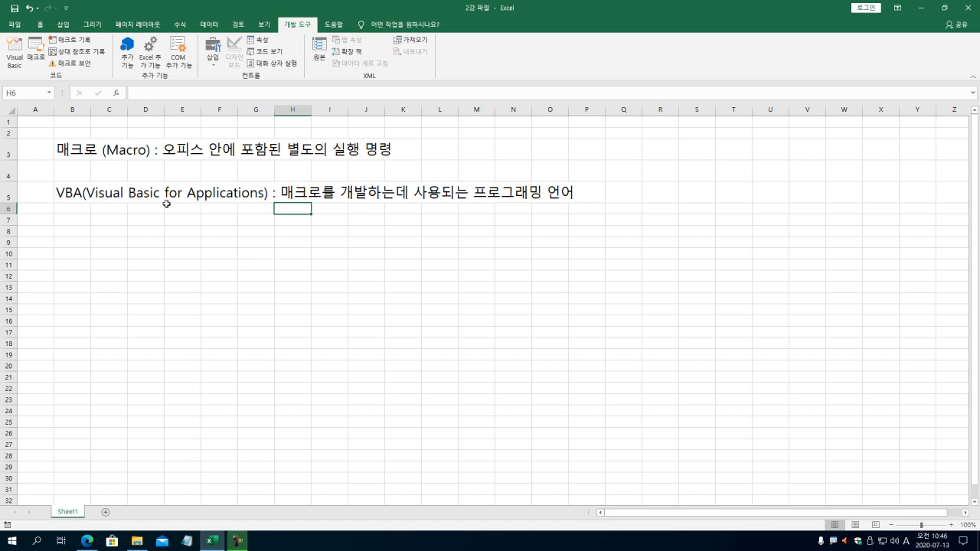
Step: Open the macro security settings and allow all macros (모든 매크로 포함)
{"action": "left_click", "coordinate": [74, 67]}
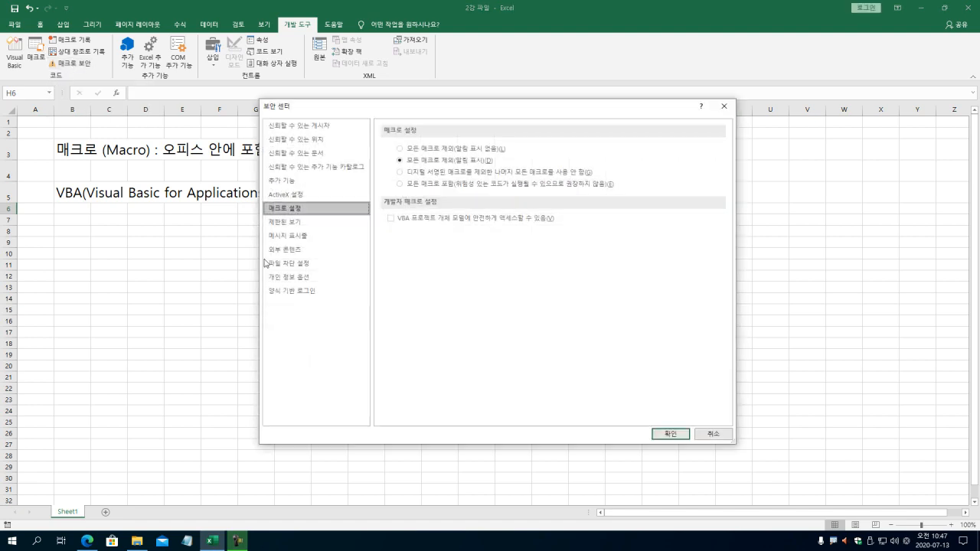
{"action": "left_click_drag", "start_coordinate": [315, 111], "coordinate": [287, 127]}
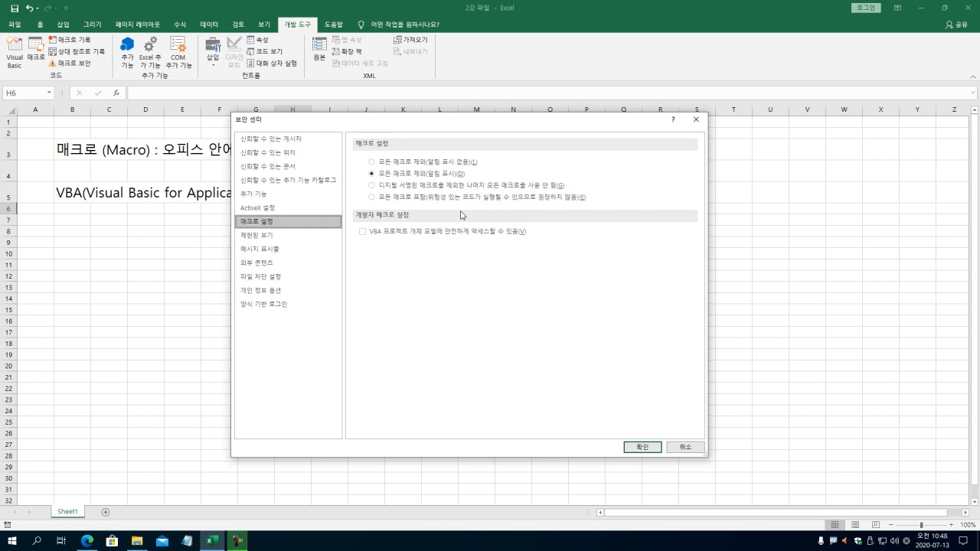
{"action": "left_click", "coordinate": [407, 185]}
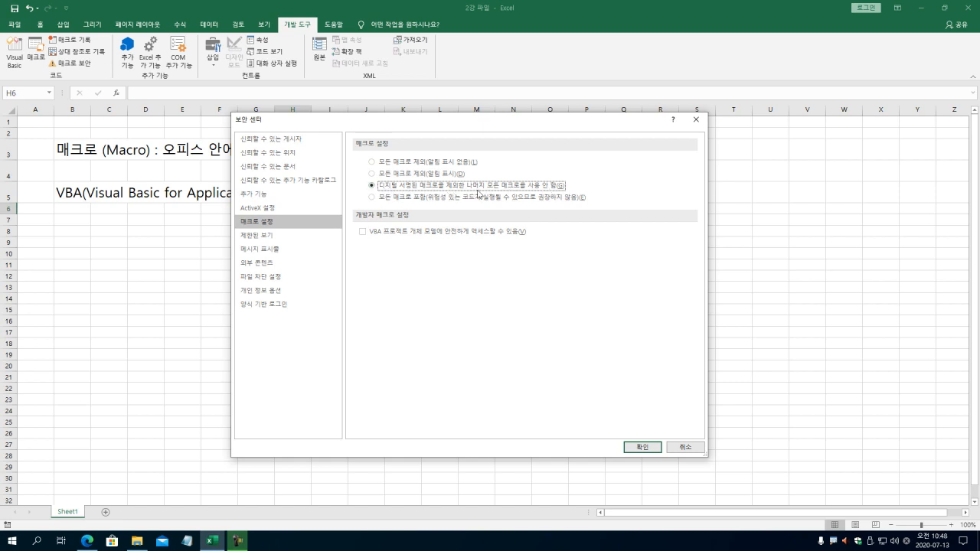
{"action": "left_click", "coordinate": [396, 198]}
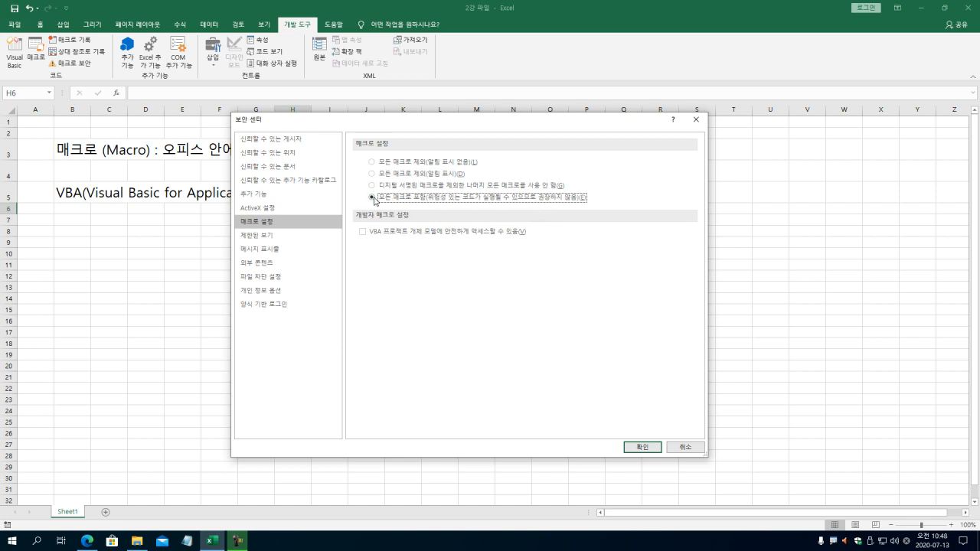
Step: Compare the notify, digitally signed only and allow-all macro settings by selecting them in turn, ending on 모든 매크로 포함
{"action": "left_click", "coordinate": [388, 177]}
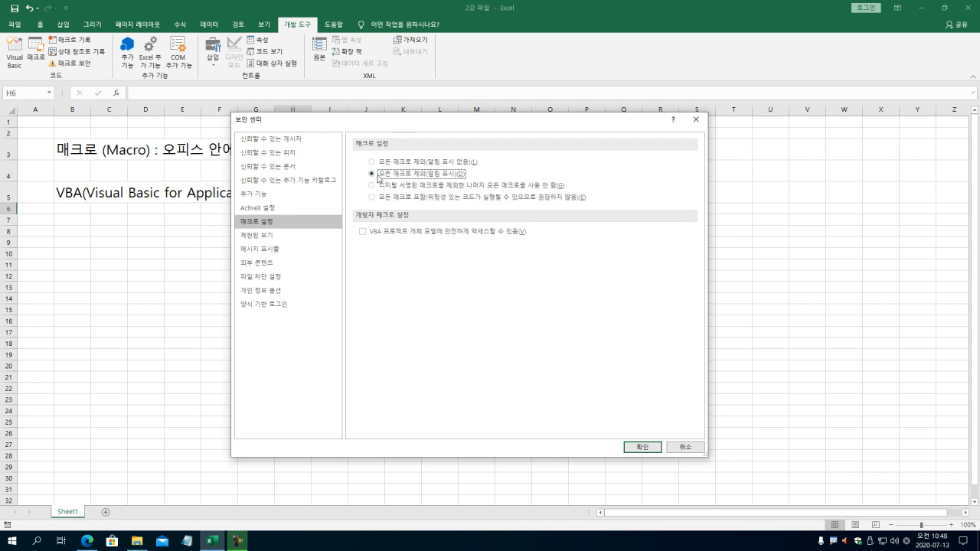
{"action": "left_click", "coordinate": [404, 199]}
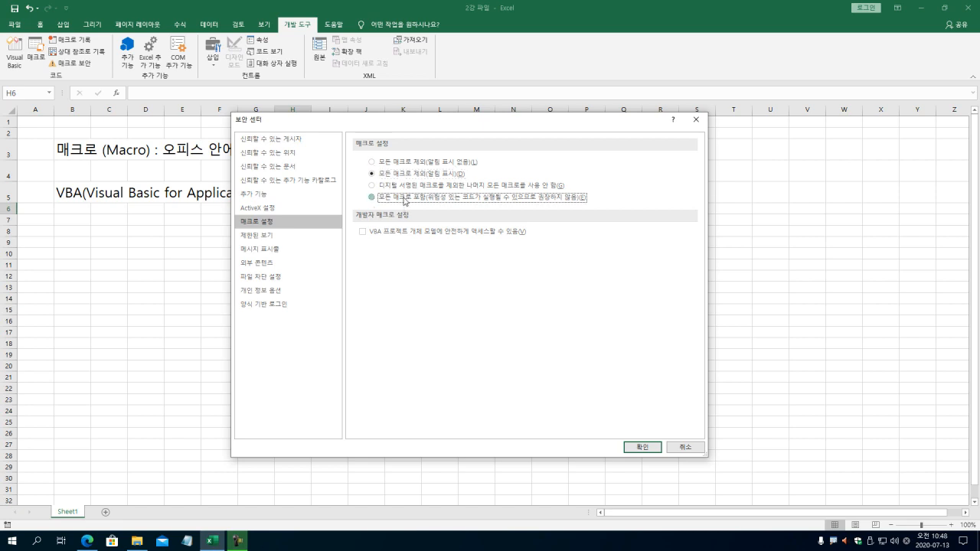
{"action": "left_click", "coordinate": [409, 187]}
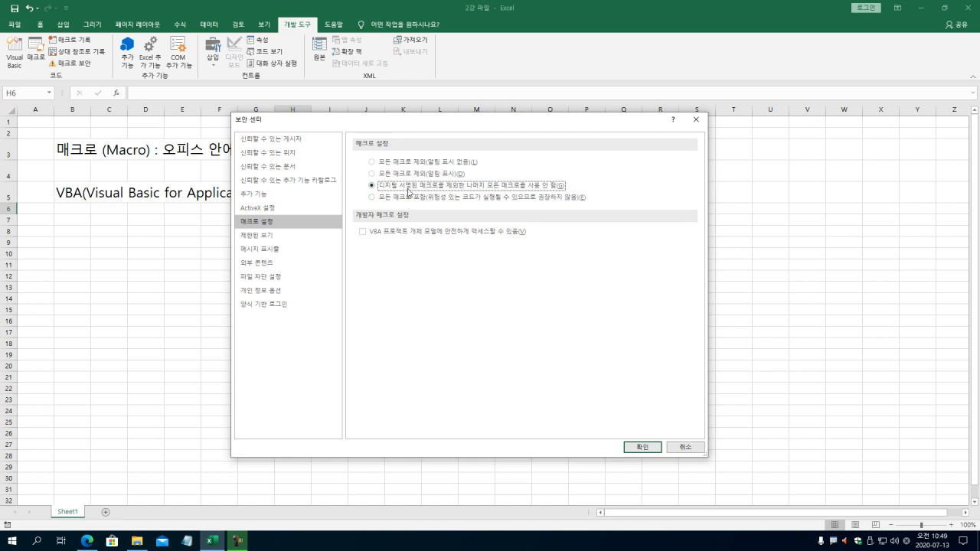
{"action": "left_click", "coordinate": [402, 199]}
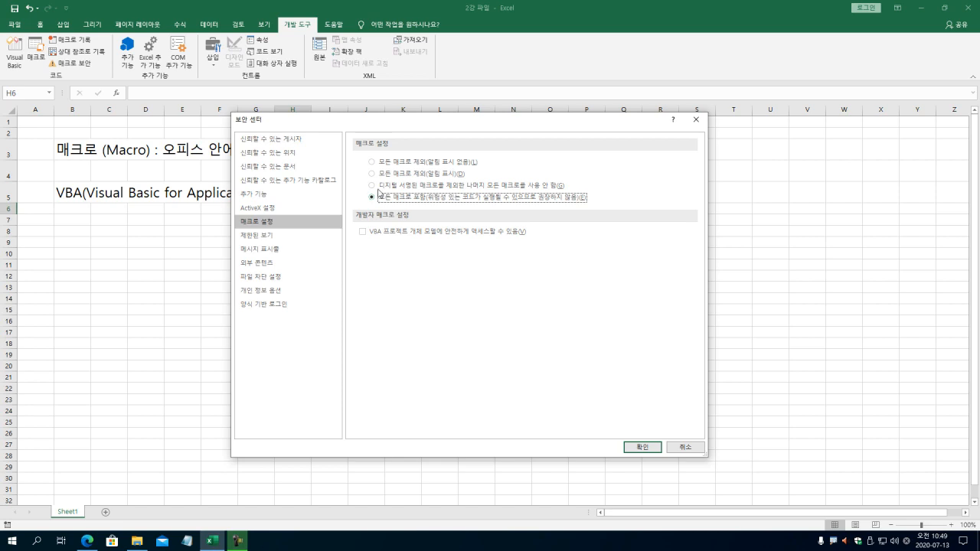
{"action": "left_click", "coordinate": [434, 176]}
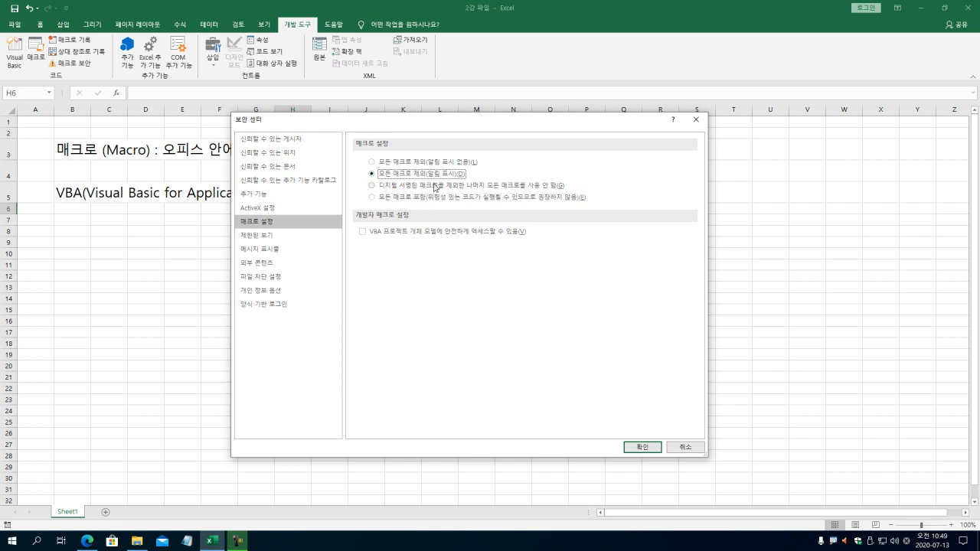
{"action": "left_click", "coordinate": [435, 186]}
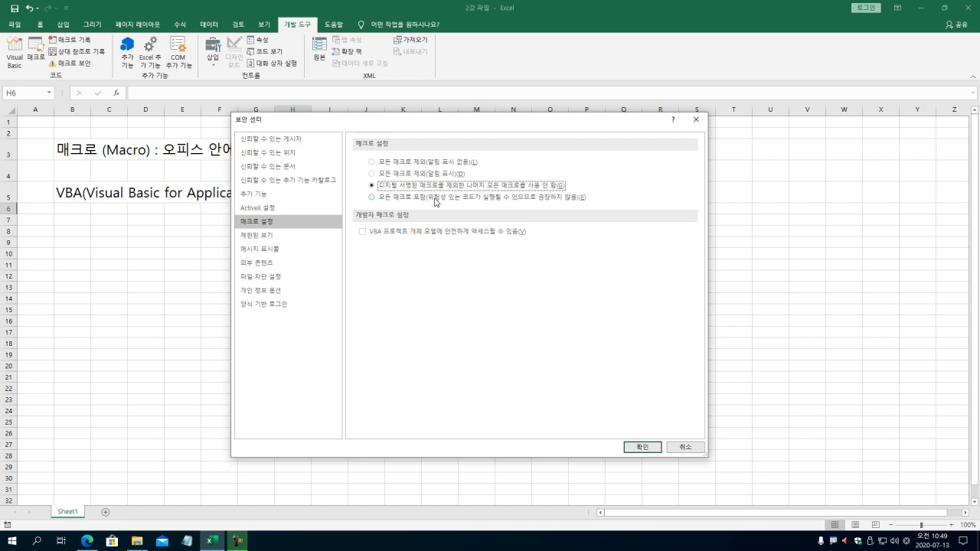
{"action": "left_click", "coordinate": [436, 199]}
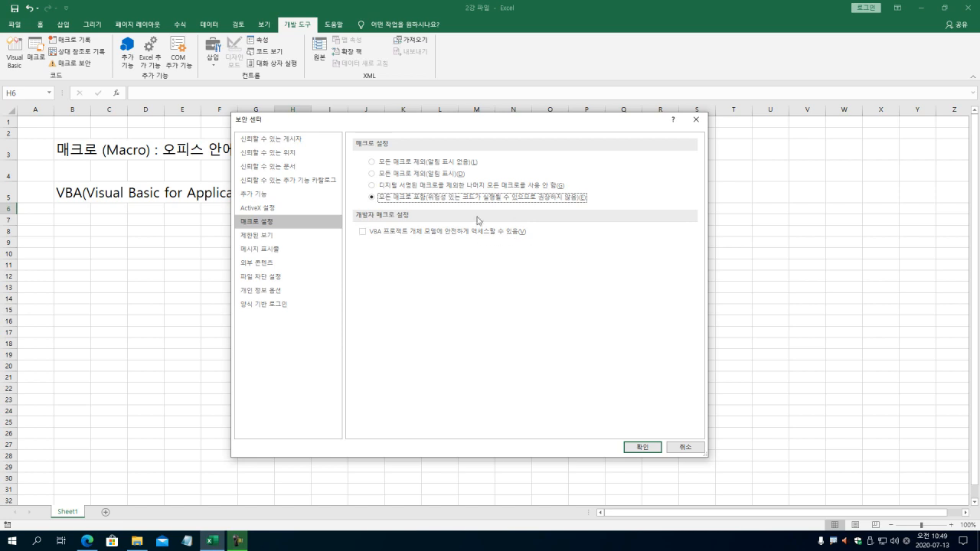
Step: Allow trusted access to the VBA project object model with 모든 매크로 포함 selected, and apply the macro security settings
{"action": "left_click", "coordinate": [364, 234]}
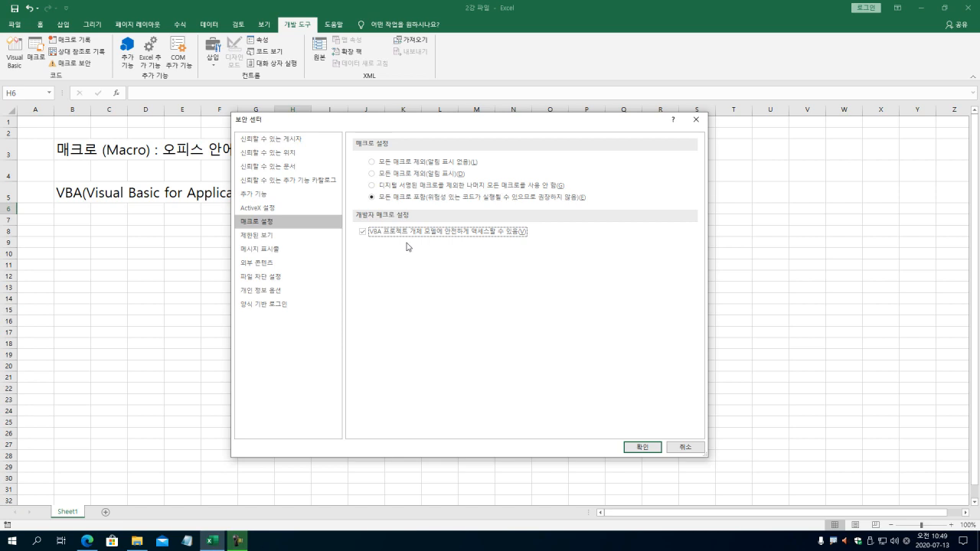
{"action": "left_click", "coordinate": [379, 199]}
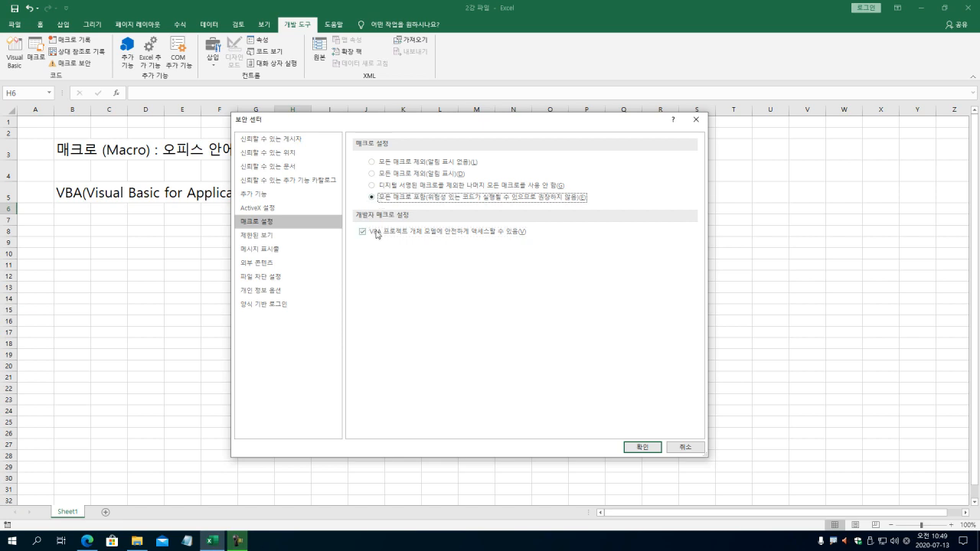
{"action": "left_click", "coordinate": [642, 447]}
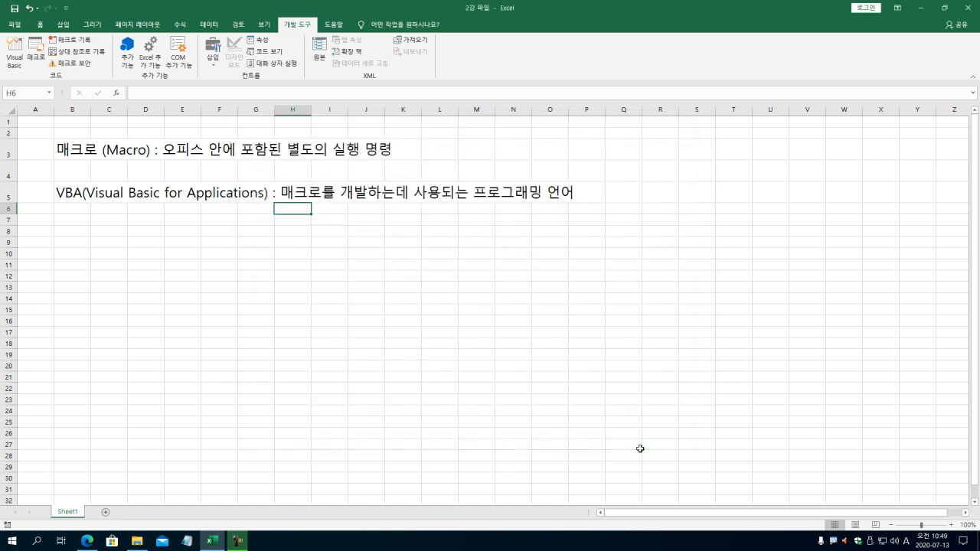
Step: Save the workbook as 2강 파일 in the 엑셀2019 매크로 & VBA folder, in Excel 매크로 사용 통합 문서 format
{"action": "left_click", "coordinate": [78, 231]}
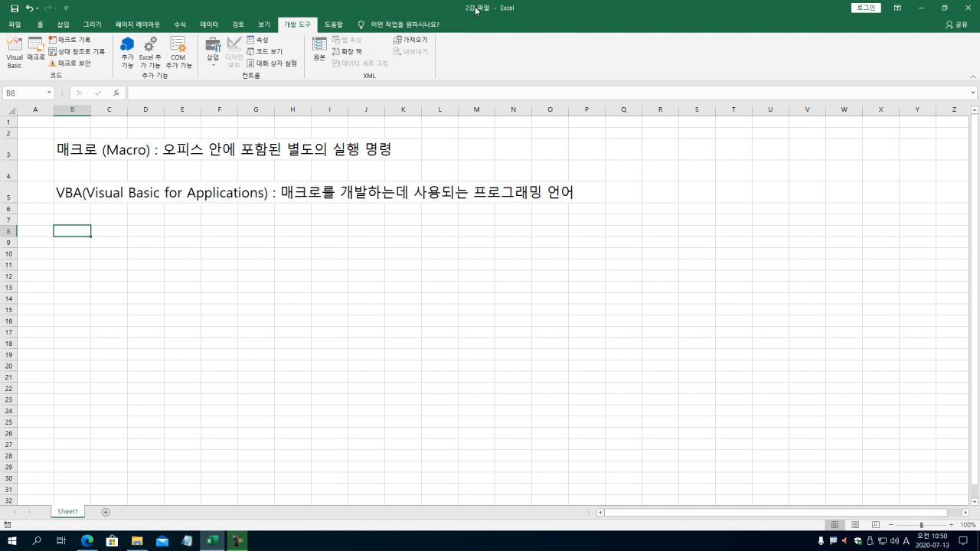
{"action": "left_click", "coordinate": [16, 28]}
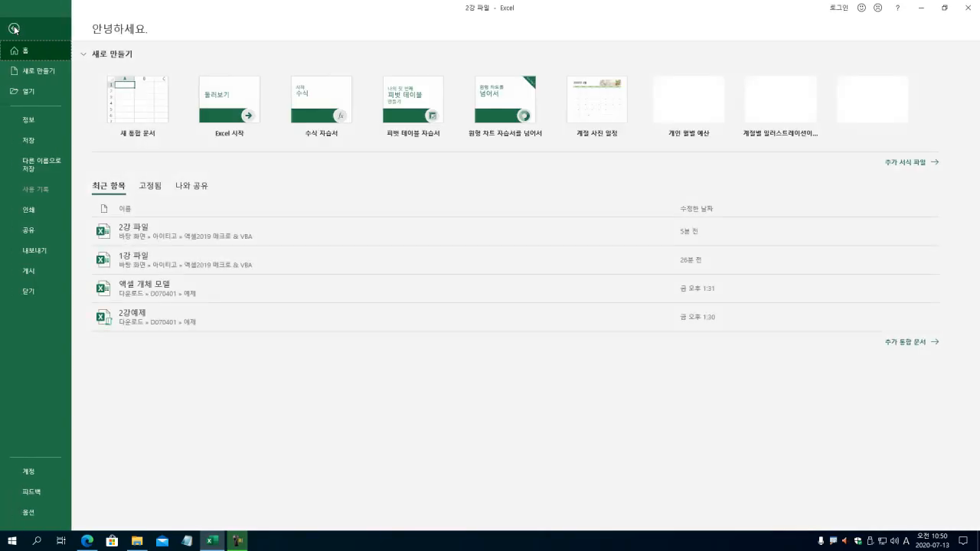
{"action": "left_click", "coordinate": [49, 167]}
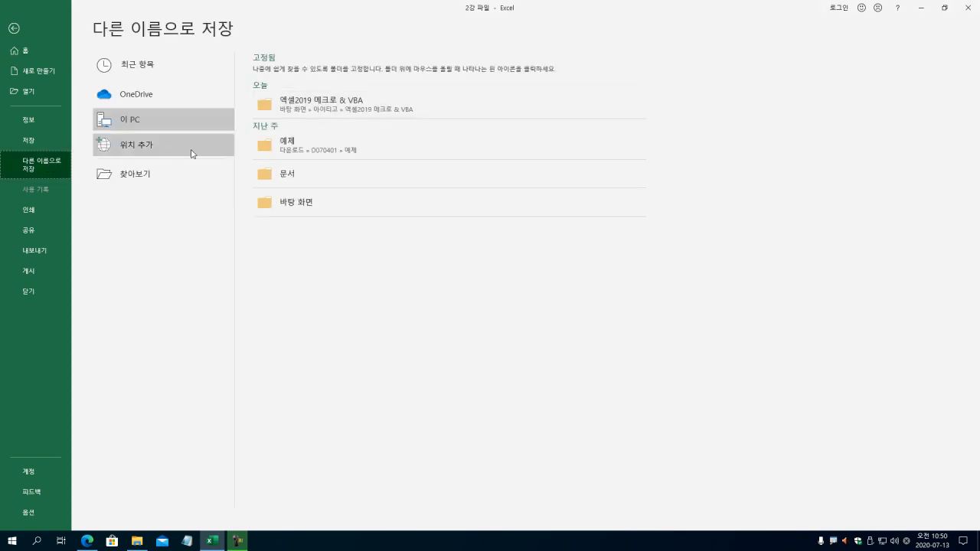
{"action": "left_click", "coordinate": [312, 109]}
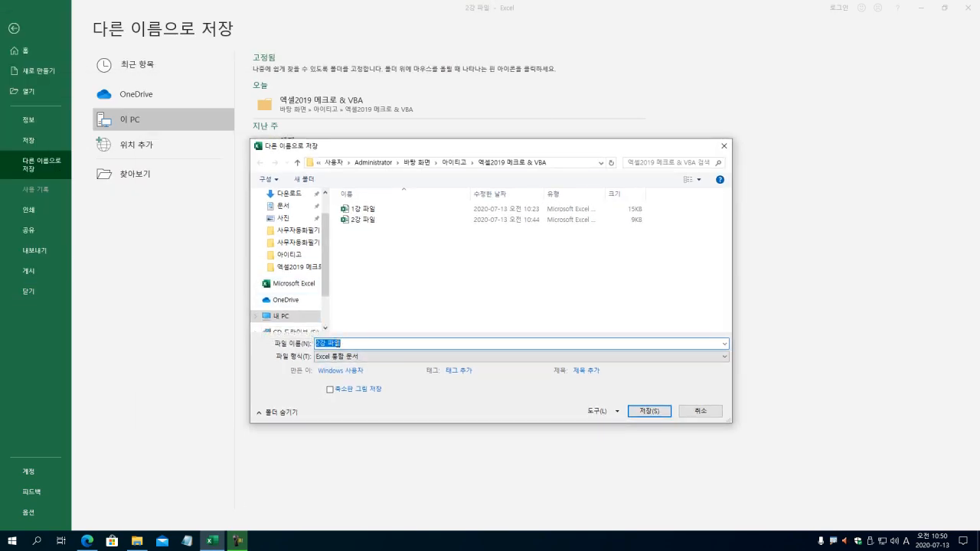
{"action": "left_click", "coordinate": [338, 360]}
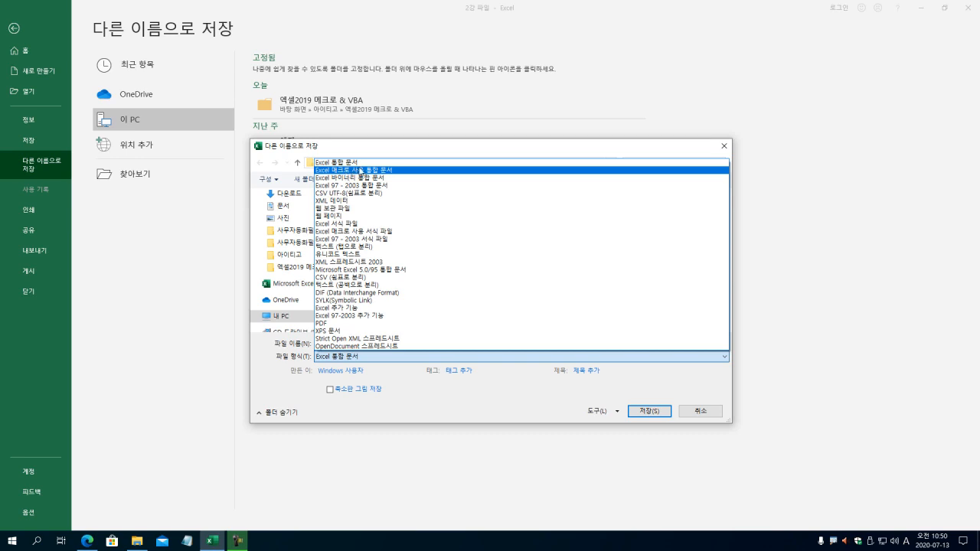
{"action": "left_click", "coordinate": [369, 170]}
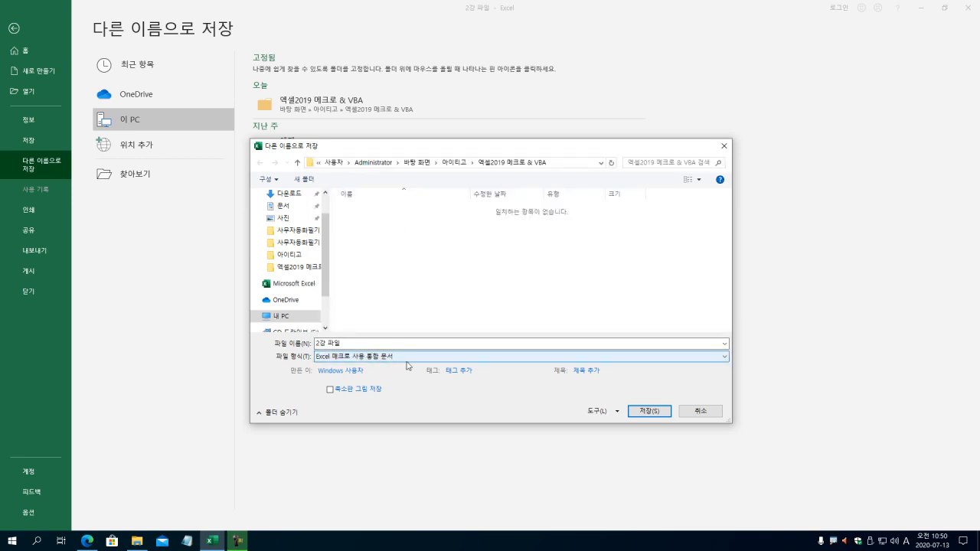
{"action": "left_click", "coordinate": [343, 343]}
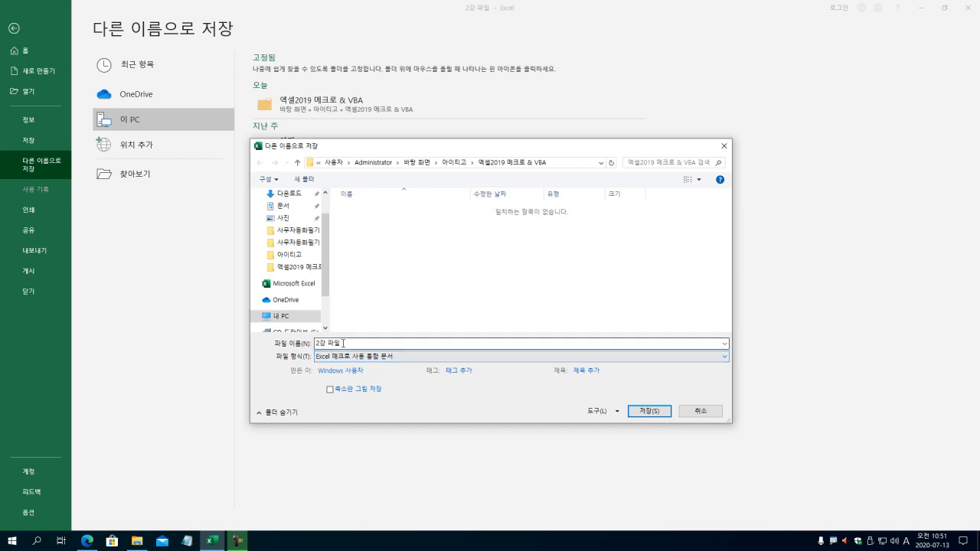
{"action": "left_click", "coordinate": [659, 410]}
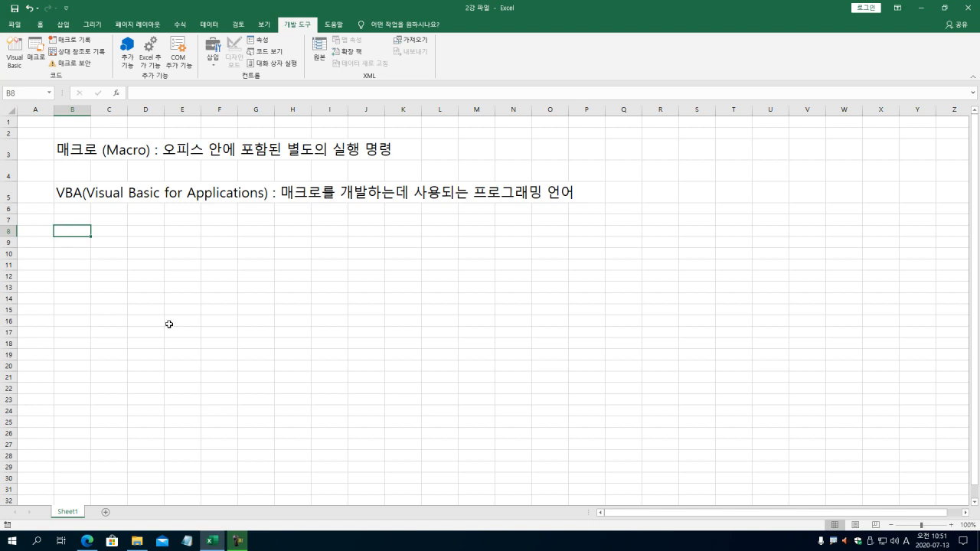
Step: Enter the label 일반 엑셀 파일 in cell B8
{"action": "type", "text": "dlfqks"}
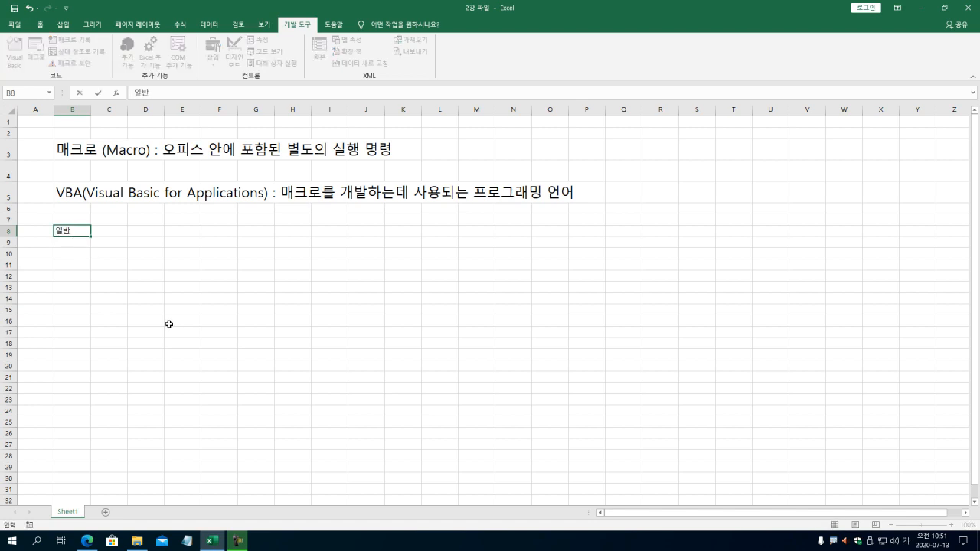
{"action": "key", "text": "BackSpace"}
{"action": "key", "text": "BackSpace"}
{"action": "key", "text": "BackSpace"}
{"action": "type", "text": "dl"}
{"action": "type", "text": "일반 엑셀 파일"}
{"action": "key", "text": "Return"}
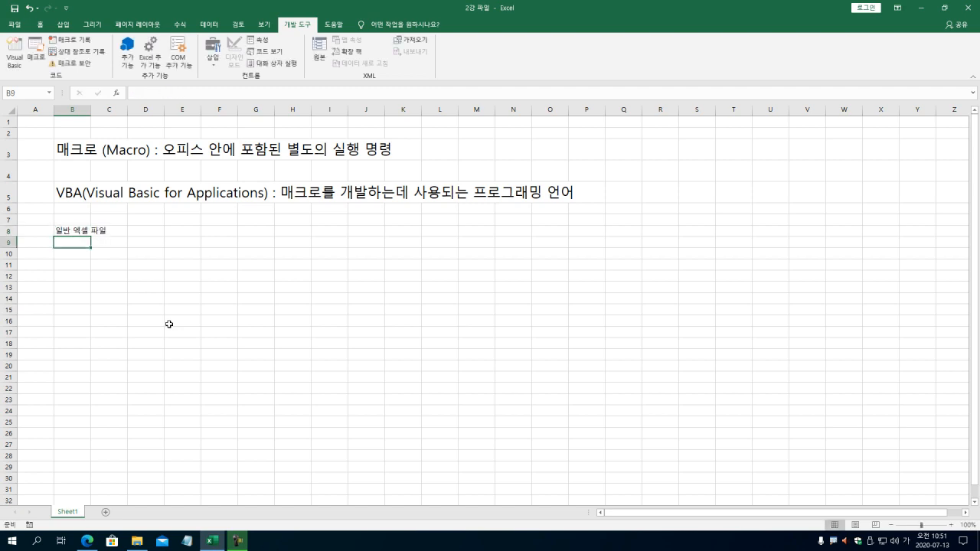
Step: Enter the file extension XLSX in cell D8, beside the 일반 엑셀 파일 label
{"action": "key", "text": "Up"}
{"action": "key", "text": "Right"}
{"action": "key", "text": "Right"}
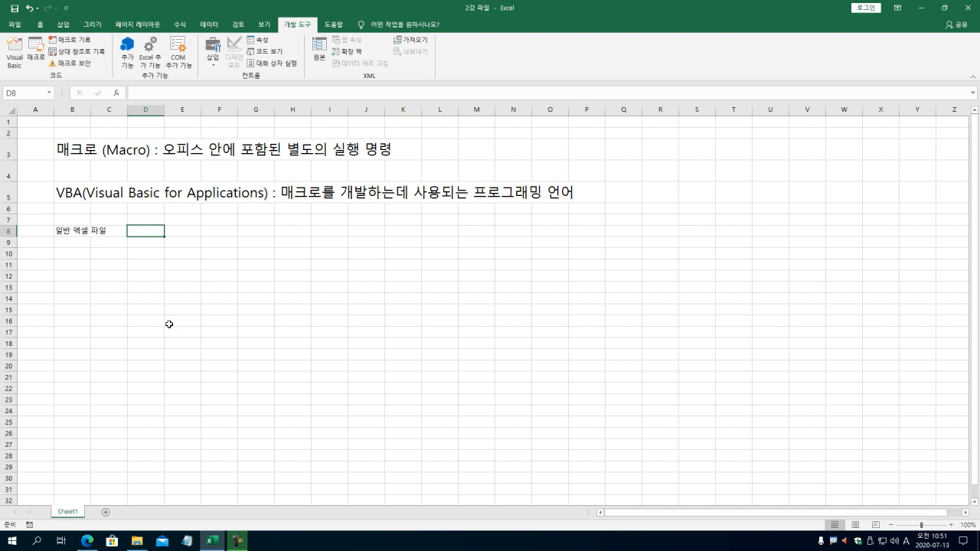
{"action": "type", "text": "c"}
{"action": "key", "text": "BackSpace"}
{"action": "key", "text": "BackSpace"}
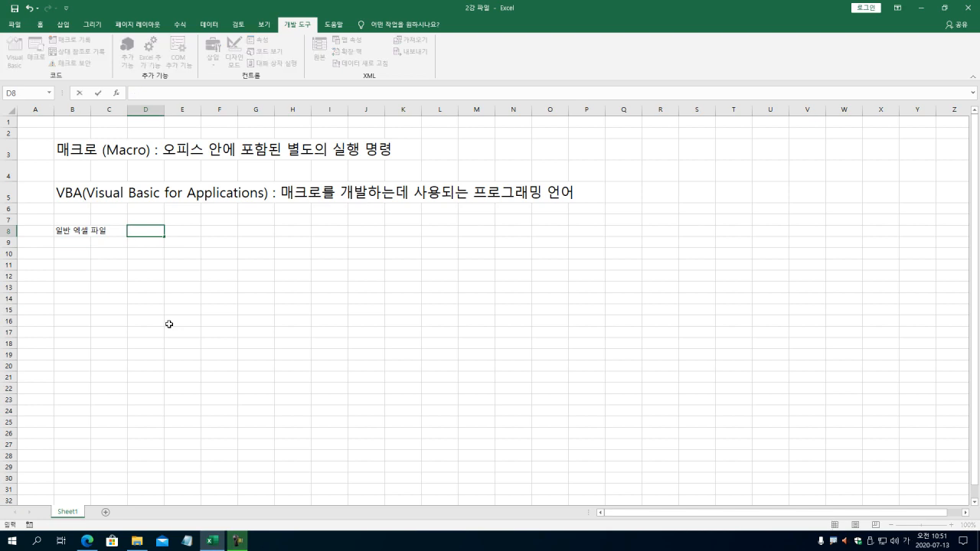
{"action": "type", "text": "XLSX"}
{"action": "key", "text": "Return"}
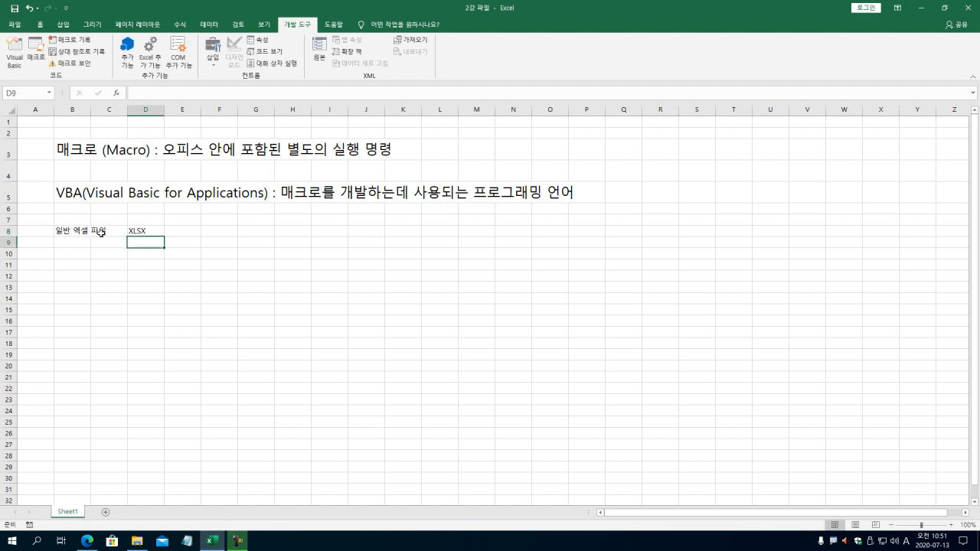
Step: Set the font size of cells B8:D12, covering the file type label and its extension, to 20
{"action": "left_click_drag", "start_coordinate": [66, 231], "coordinate": [146, 277]}
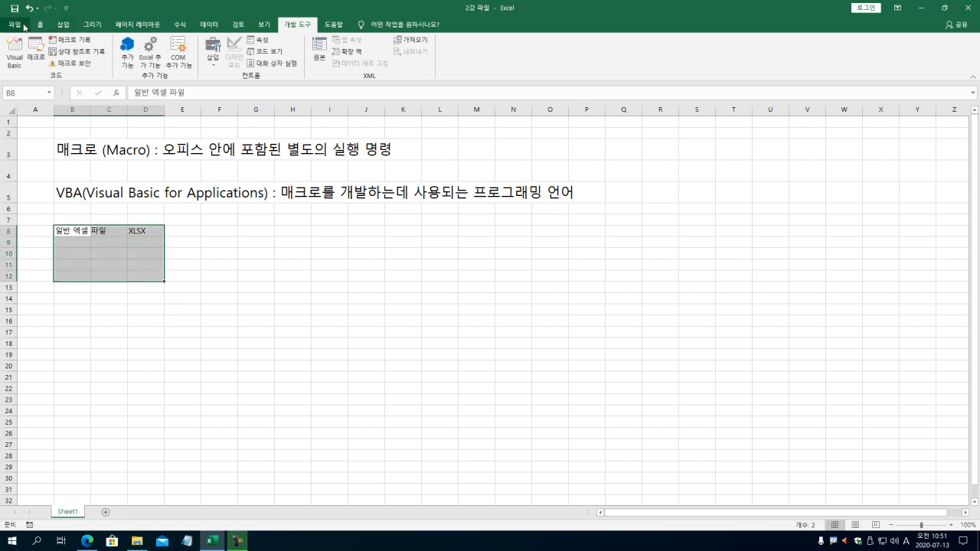
{"action": "left_click", "coordinate": [42, 28]}
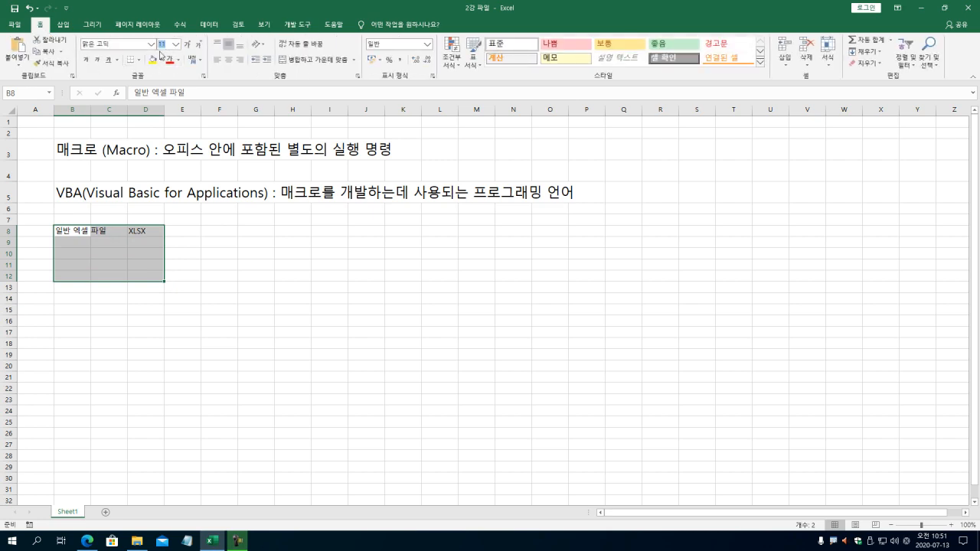
{"action": "type", "text": "20"}
{"action": "key", "text": "Return"}
{"action": "left_click", "coordinate": [169, 277]}
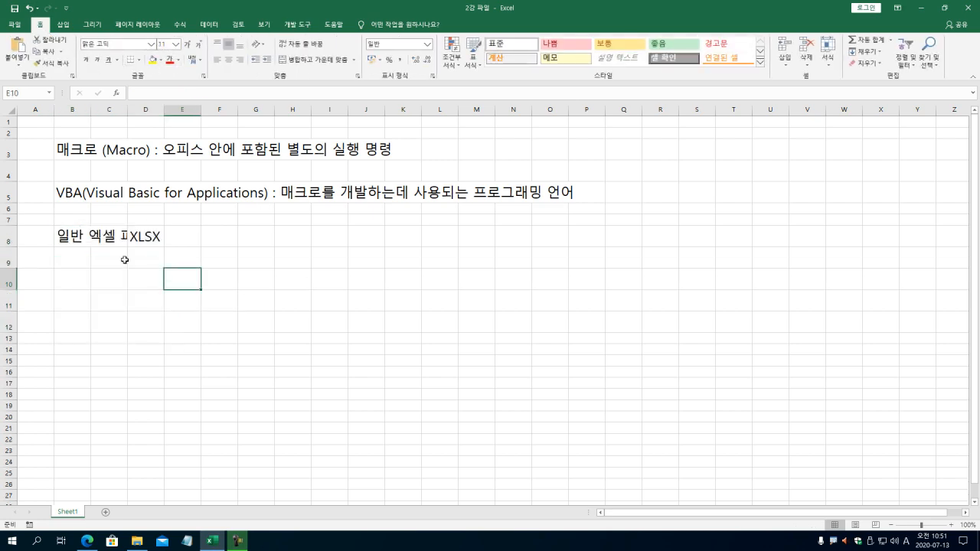
Step: Move the XLSX entry from D8 to H8 to clear space beside the 일반 엑셀 파일 label
{"action": "left_click", "coordinate": [146, 237]}
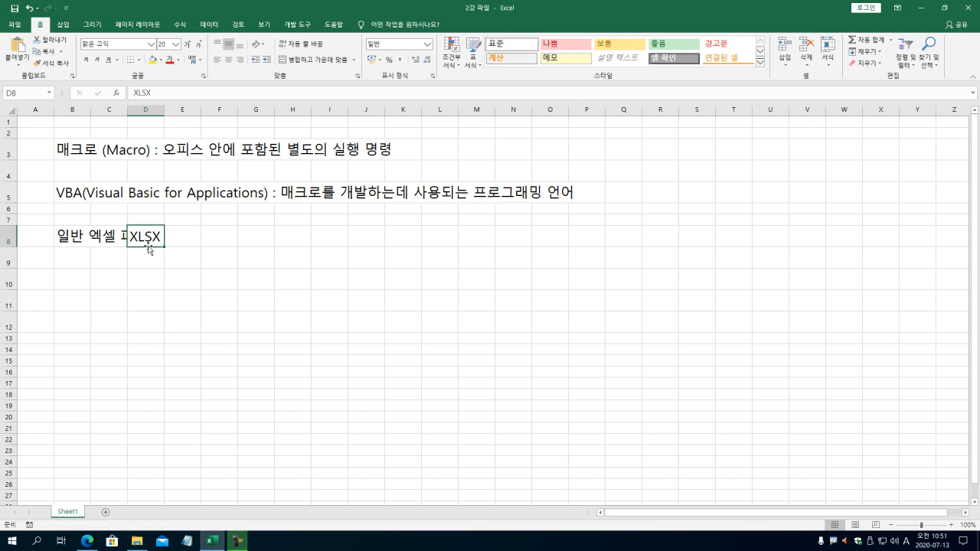
{"action": "left_click", "coordinate": [105, 240]}
{"action": "left_click", "coordinate": [84, 238]}
{"action": "left_click", "coordinate": [143, 240]}
{"action": "left_click_drag", "start_coordinate": [153, 246], "coordinate": [293, 236]}
Step: Enter the label 매크로 사용 통합문서 in cell B9, below 일반 엑셀 파일
{"action": "left_click", "coordinate": [77, 258]}
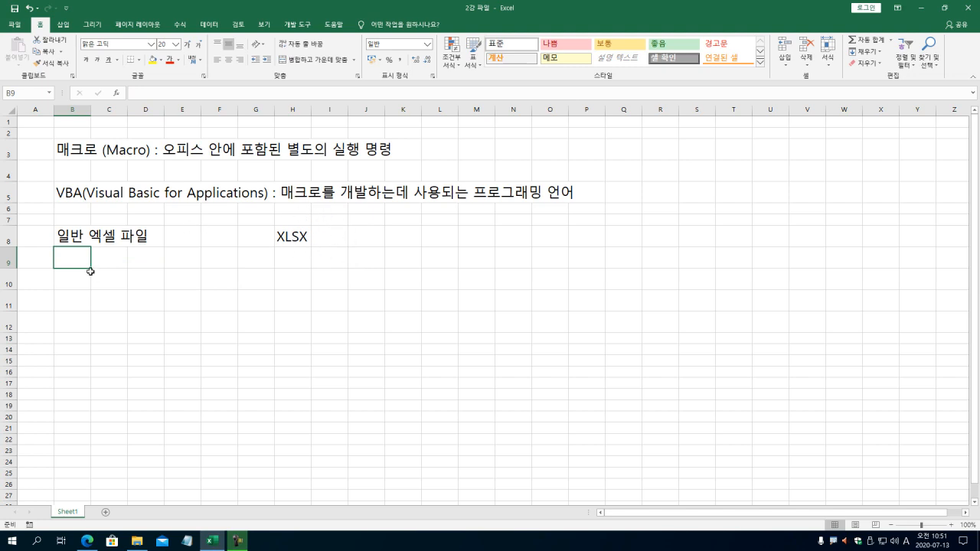
{"action": "type", "text": "zmfh"}
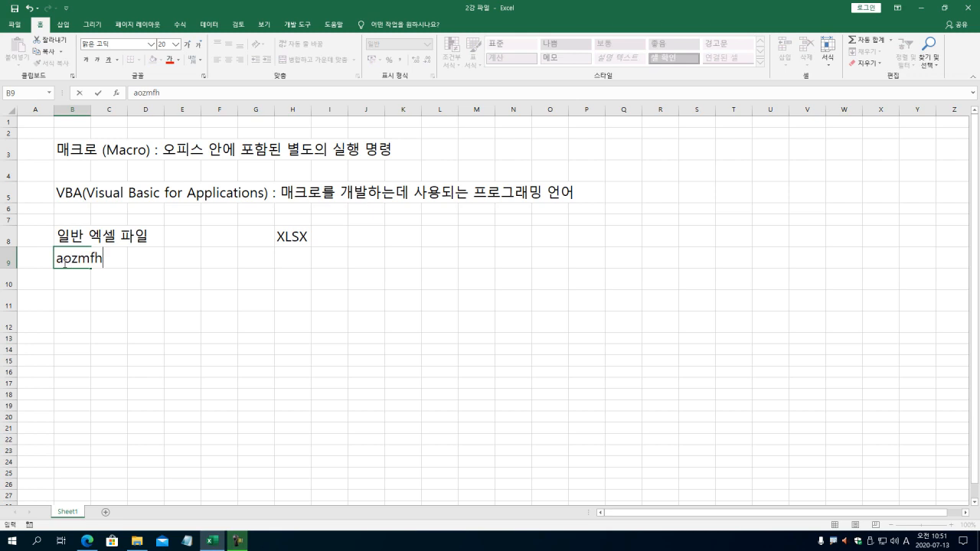
{"action": "type", "text": " 사용 통"}
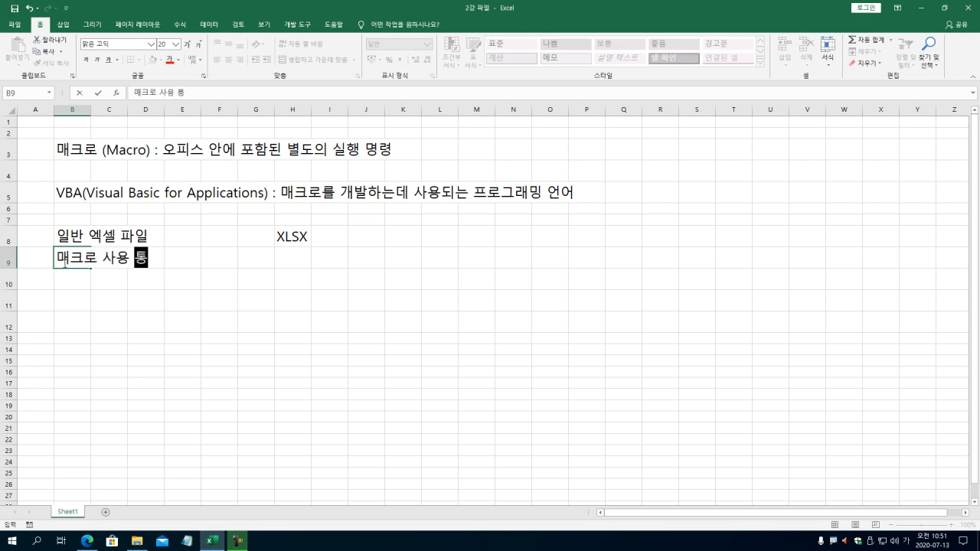
{"action": "type", "text": "합무ㄴ서"}
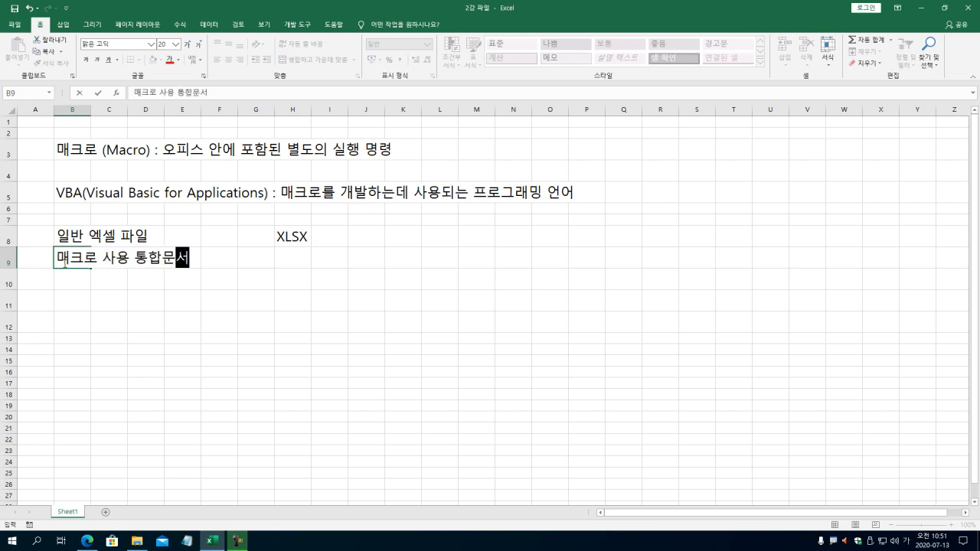
{"action": "key", "text": "Tab"}
Step: Enter the extension XLSM in cell H9 and set its font size to 20
{"action": "key", "text": "Right"}
{"action": "key", "text": "Right"}
{"action": "key", "text": "Right"}
{"action": "key", "text": "Right"}
{"action": "key", "text": "Right"}
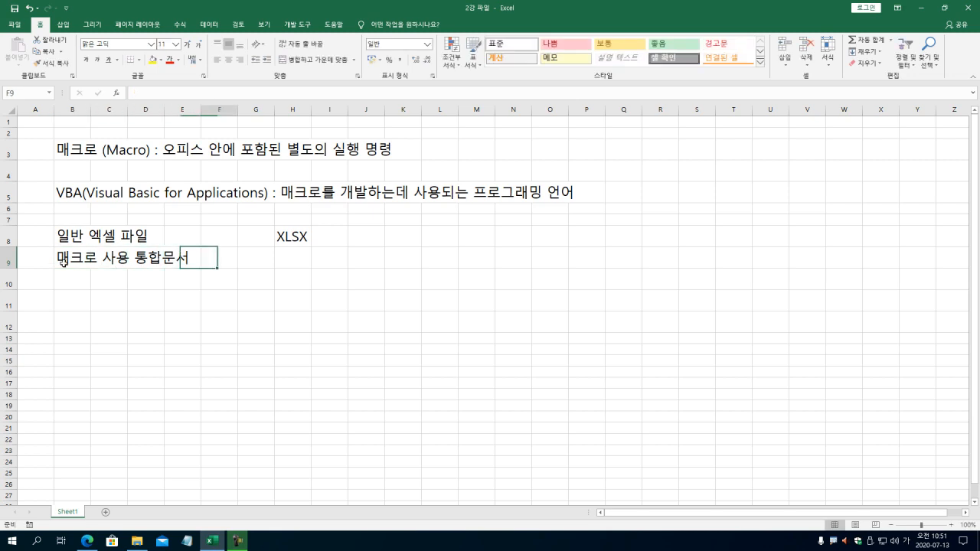
{"action": "type", "text": "X"}
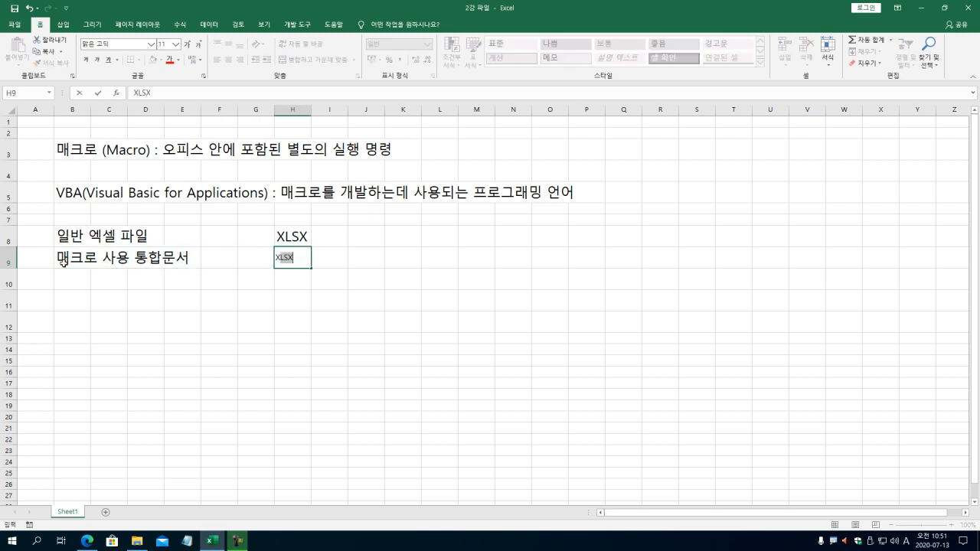
{"action": "type", "text": "LSM"}
{"action": "key", "text": "Return"}
{"action": "key", "text": "Up"}
{"action": "left_click", "coordinate": [164, 45]}
{"action": "type", "text": "20"}
{"action": "key", "text": "Return"}
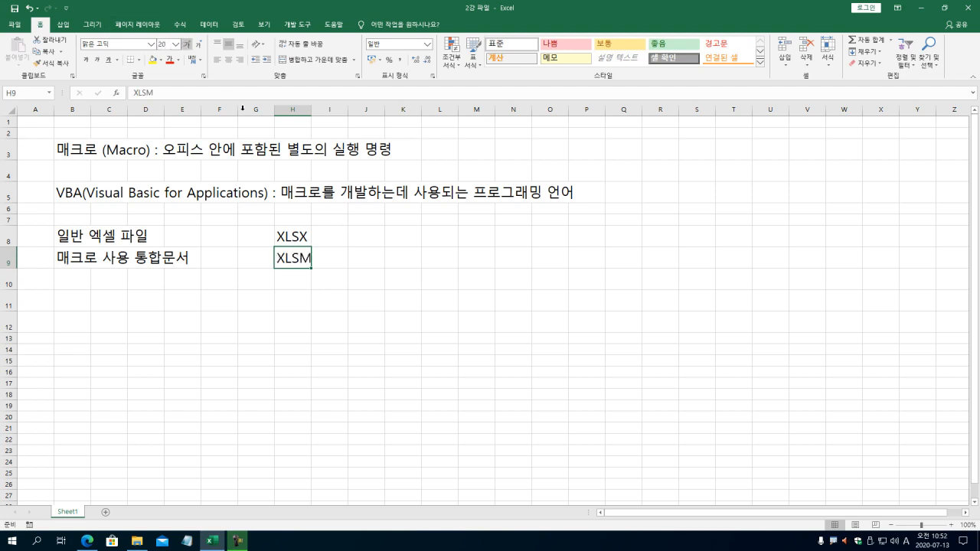
{"action": "left_click", "coordinate": [408, 323]}
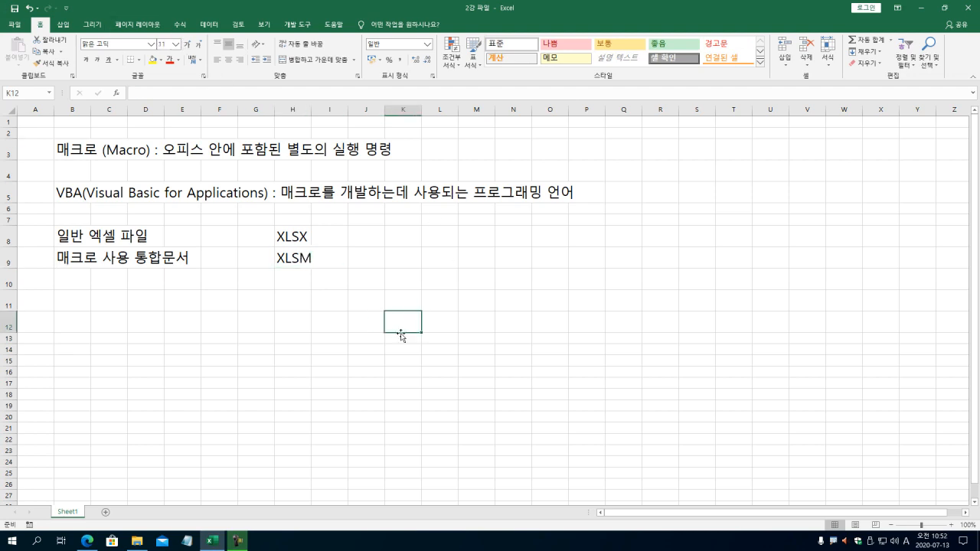
{"action": "left_click", "coordinate": [281, 258]}
{"action": "left_click", "coordinate": [297, 286]}
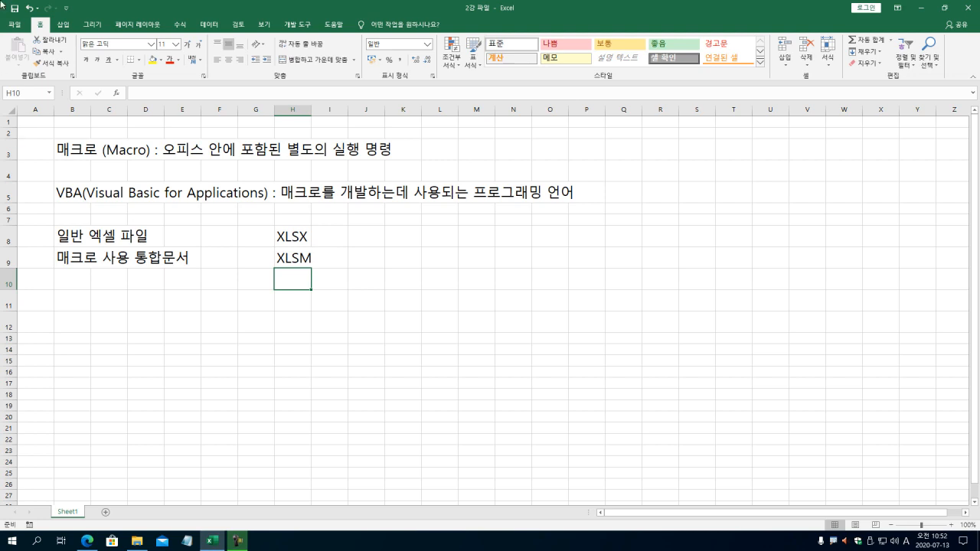
{"action": "left_click", "coordinate": [285, 258]}
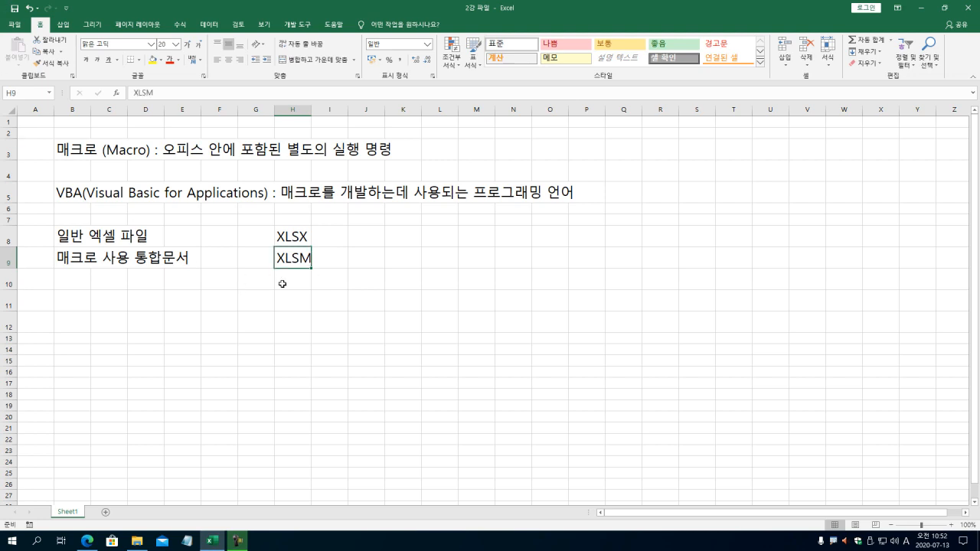
{"action": "left_click", "coordinate": [297, 234]}
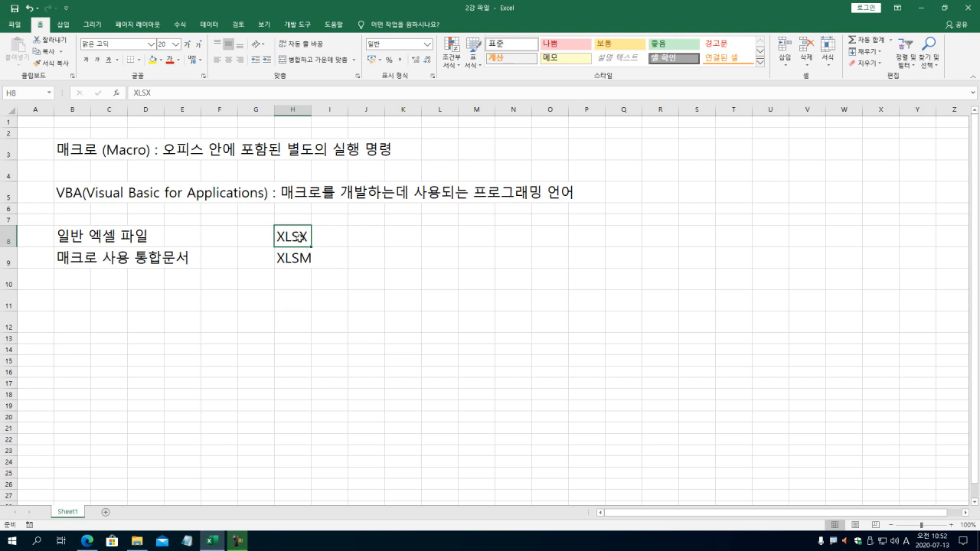
Step: Add the note "<- 매크로가 삭제됩니다." in cell I8, beside the XLSX extension
{"action": "left_click", "coordinate": [337, 236]}
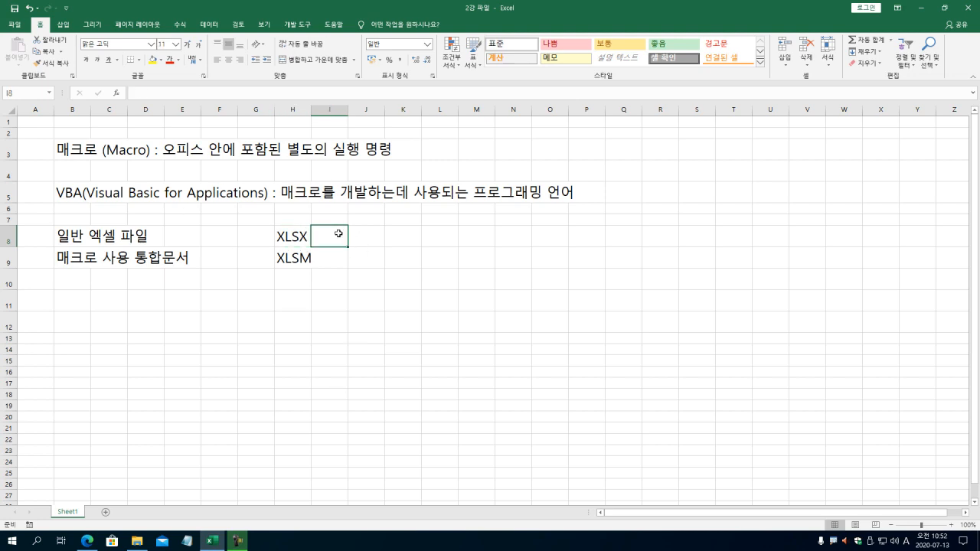
{"action": "type", "text": "<- 매크로 가"}
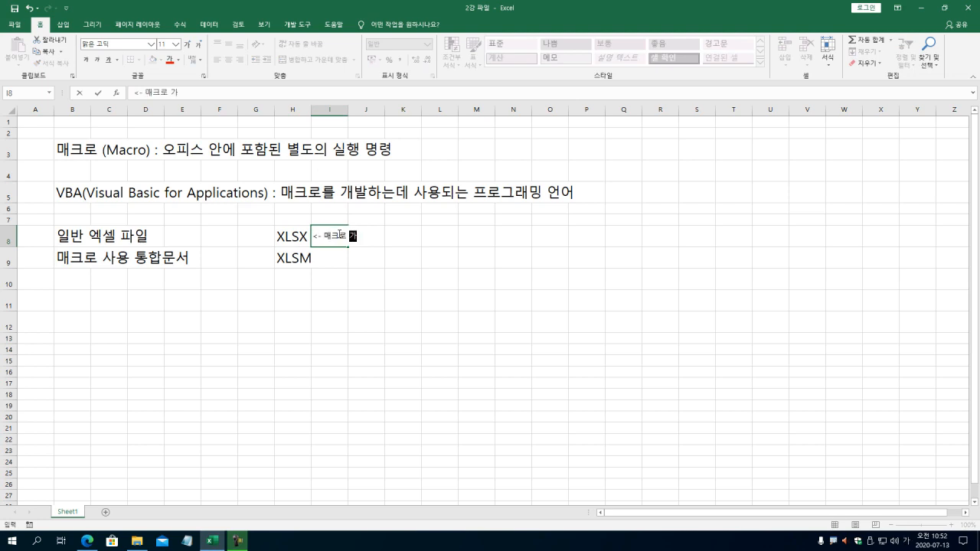
{"action": "type", "text": " 삭제됩니다."}
{"action": "key", "text": "Return"}
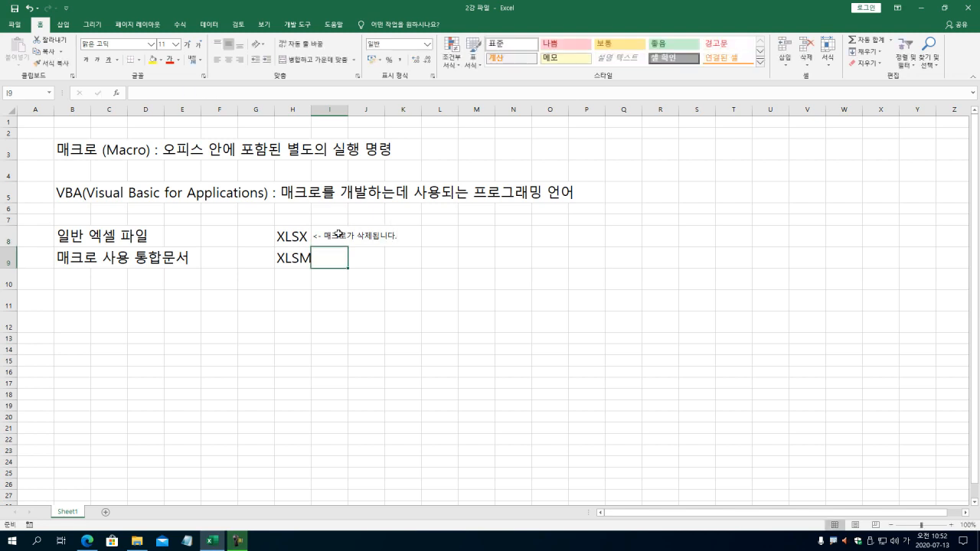
{"action": "left_click", "coordinate": [379, 244]}
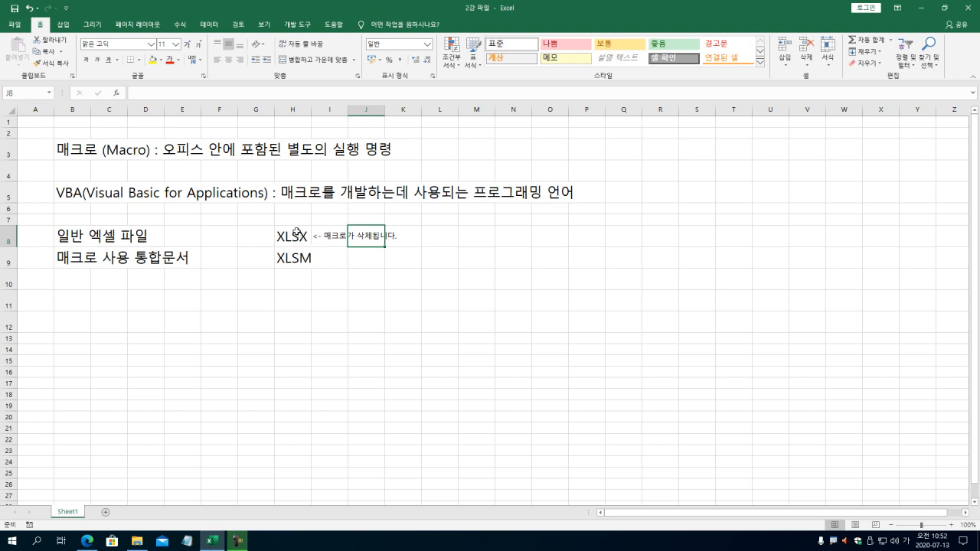
{"action": "left_click_drag", "start_coordinate": [69, 258], "coordinate": [329, 258]}
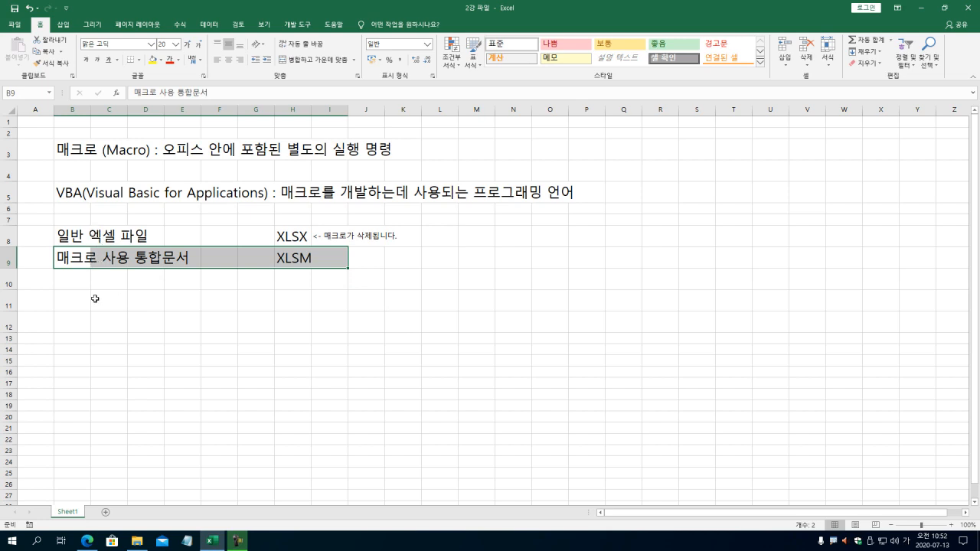
{"action": "left_click", "coordinate": [82, 280]}
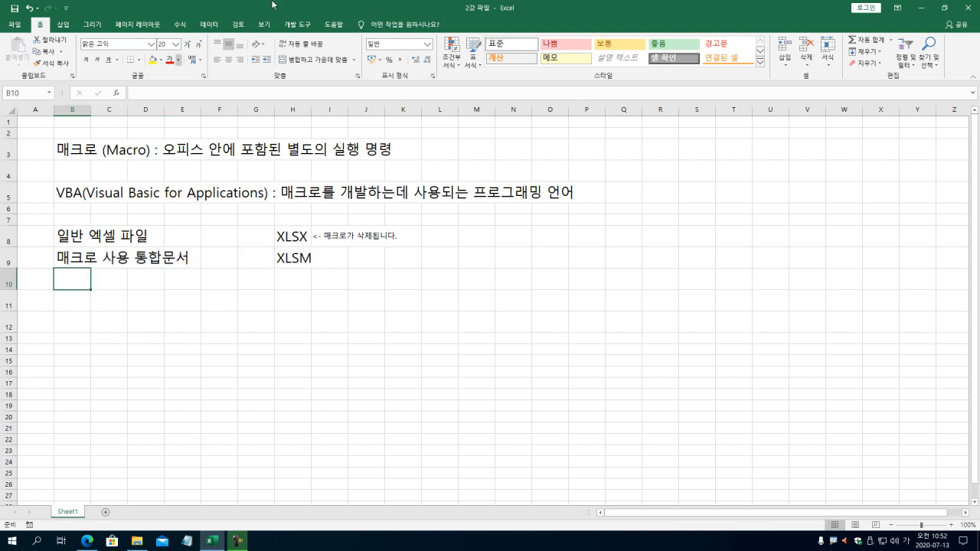
{"action": "left_click", "coordinate": [294, 25]}
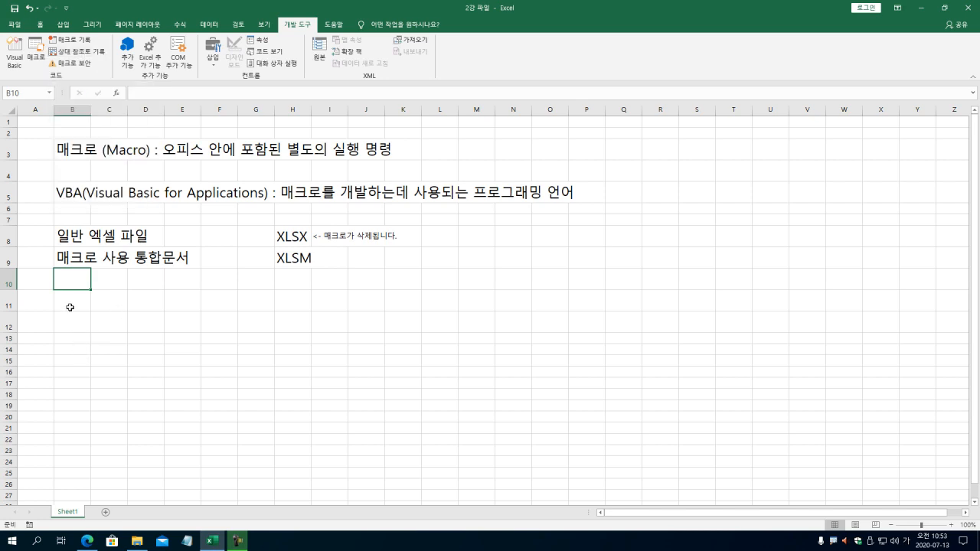
{"action": "left_click", "coordinate": [225, 361]}
{"action": "left_click", "coordinate": [92, 359]}
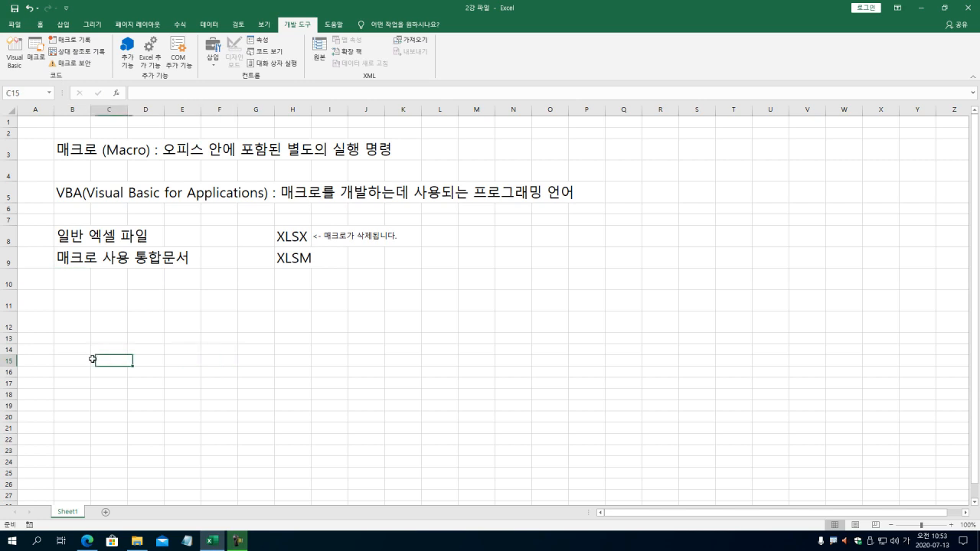
{"action": "left_click", "coordinate": [81, 340]}
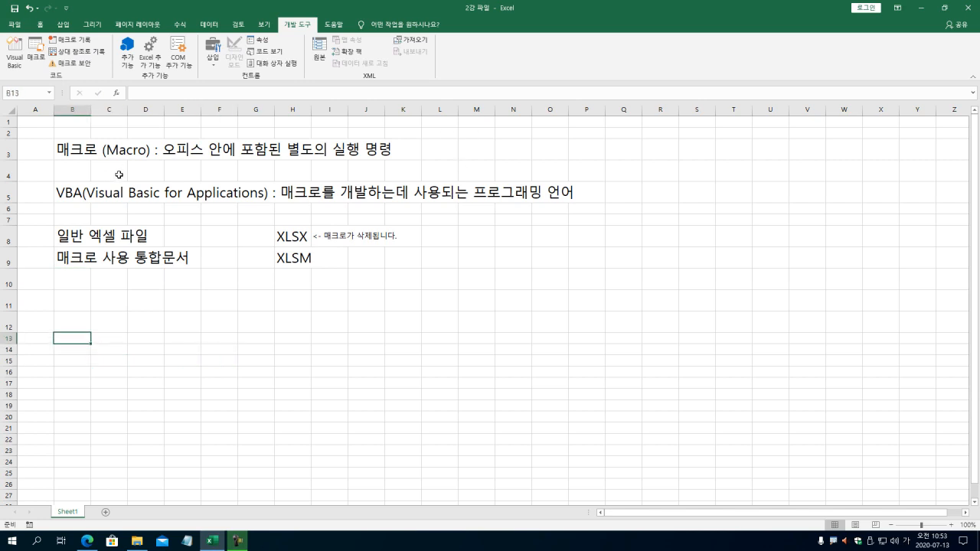
Step: Enter the explanation "반복적으로 사용되는 작업을 저장해서 자동화 시키는 것." in cell E4, under the macro definition
{"action": "left_click", "coordinate": [178, 172]}
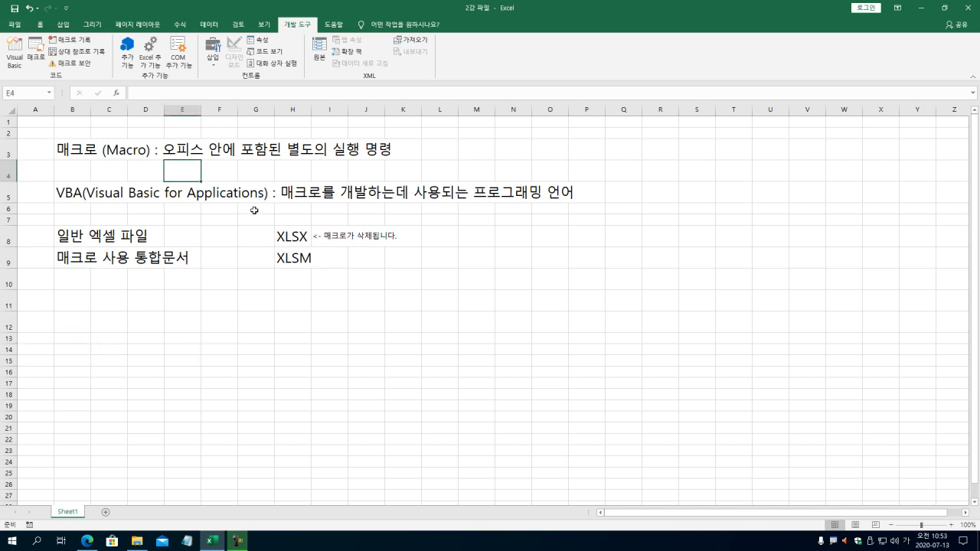
{"action": "type", "text": "반복적으로 사"}
{"action": "type", "text": "용되는 작ㅇ"}
{"action": "type", "text": "업을 "}
{"action": "type", "text": "저동"}
{"action": "key", "text": "BackSpace"}
{"action": "key", "text": "BackSpace"}
{"action": "type", "text": "장해서 자동화"}
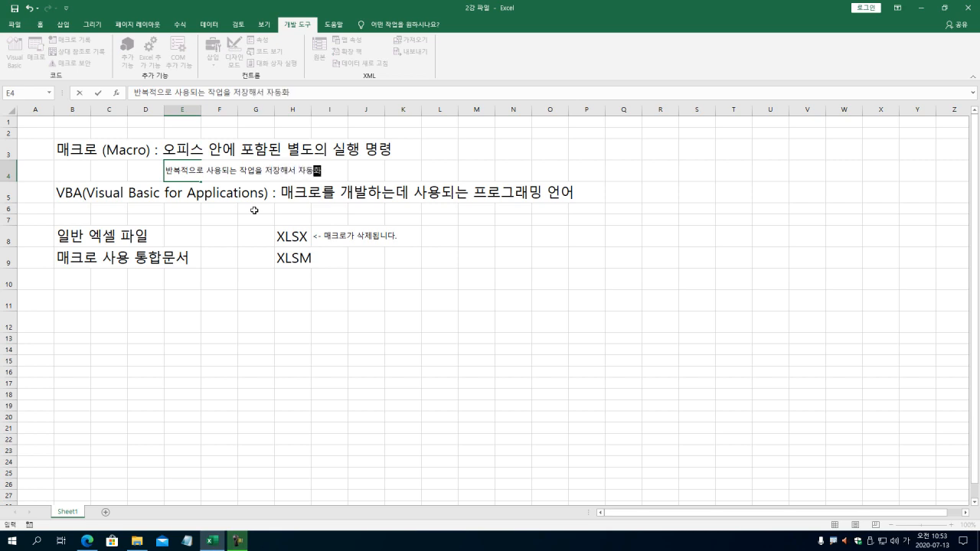
{"action": "type", "text": " 시크는"}
{"action": "key", "text": "BackSpace"}
{"action": "key", "text": "BackSpace"}
{"action": "type", "text": "킨는 것."}
{"action": "key", "text": "Return"}
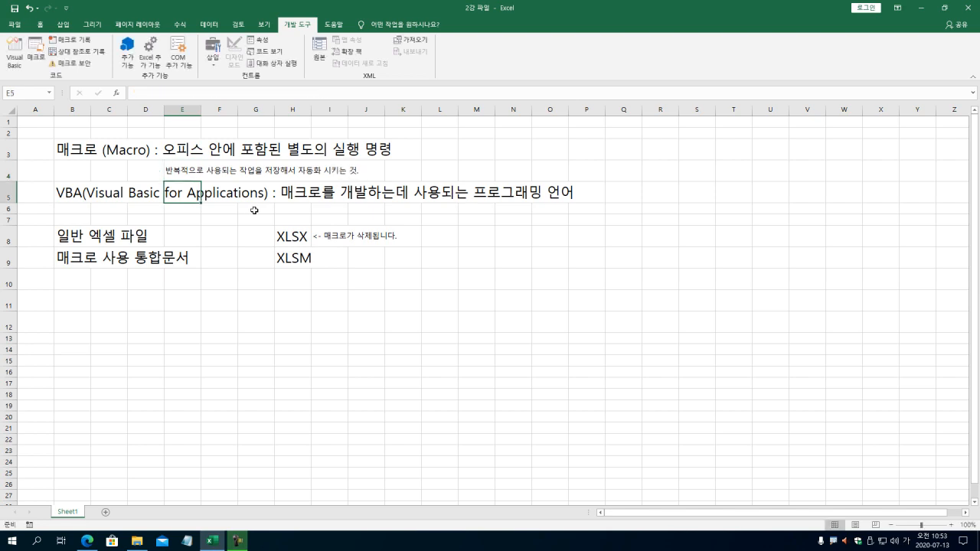
{"action": "left_click", "coordinate": [172, 176]}
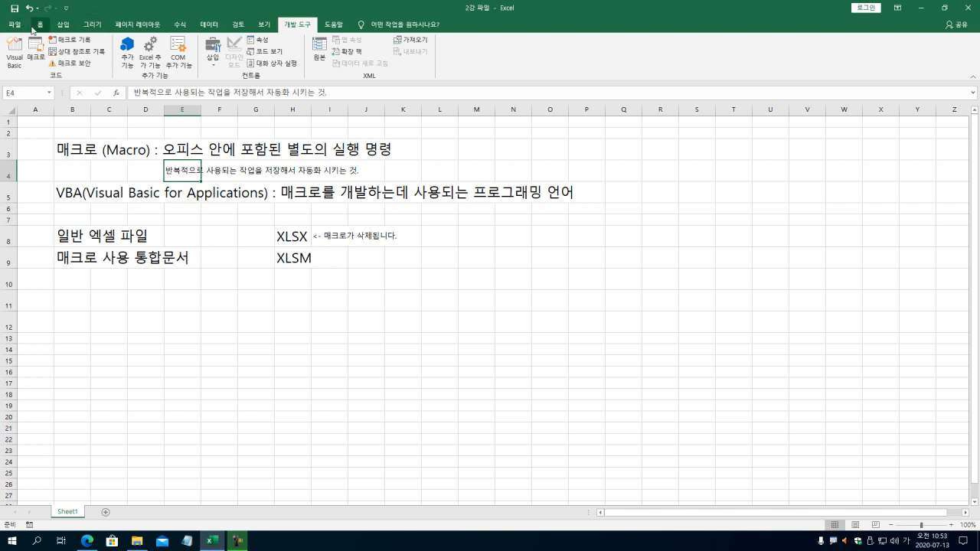
{"action": "left_click", "coordinate": [417, 282]}
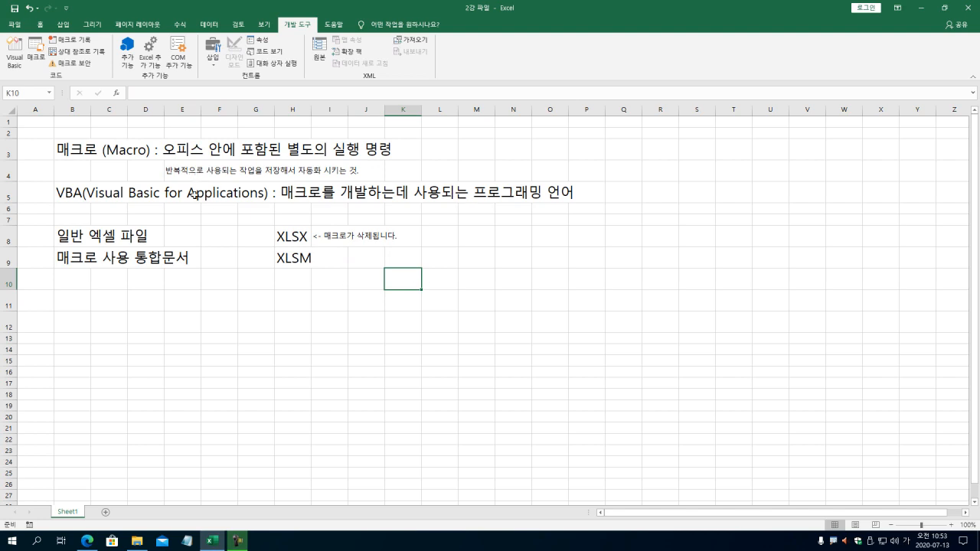
Step: Enter the label 절대 참조 in cell B13, below the file extension notes
{"action": "left_click", "coordinate": [80, 339]}
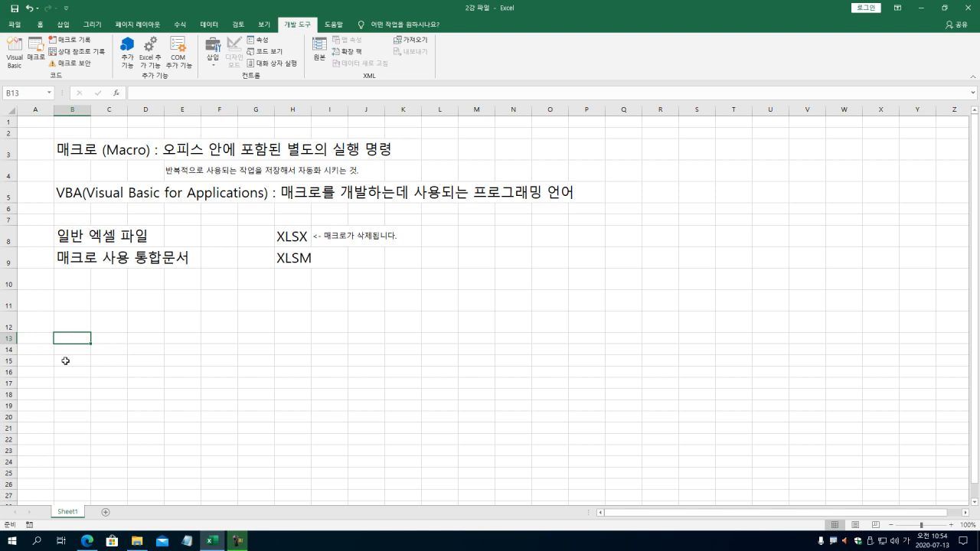
{"action": "type", "text": "절대"}
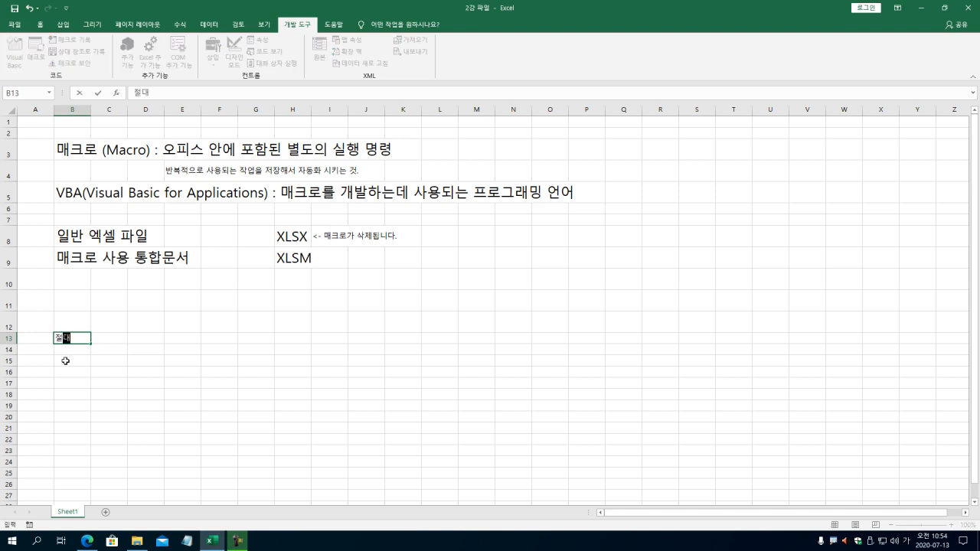
{"action": "type", "text": " ㅈ조"}
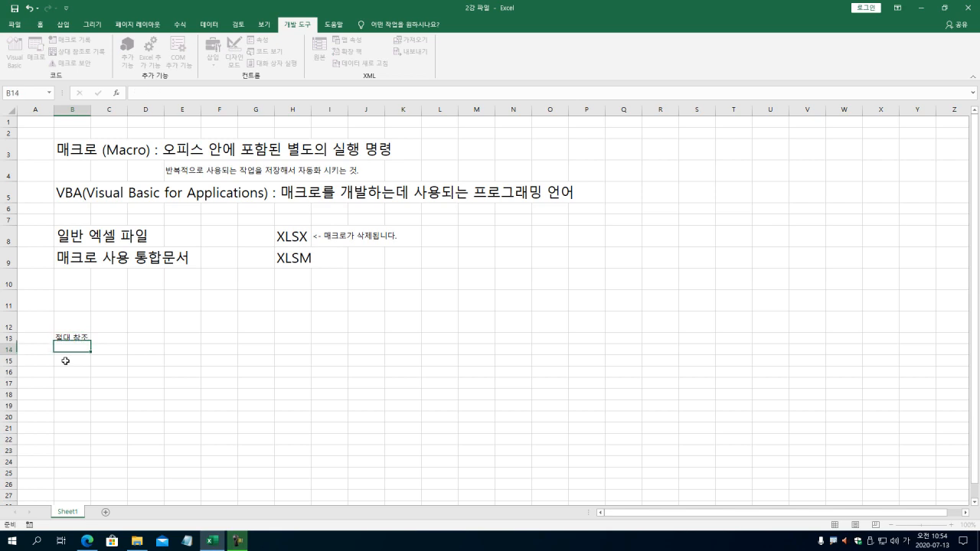
{"action": "key", "text": "Return"}
Step: Set the font size of the range B13:J22, starting at the 절대 참조 label, to 20
{"action": "left_click", "coordinate": [71, 339]}
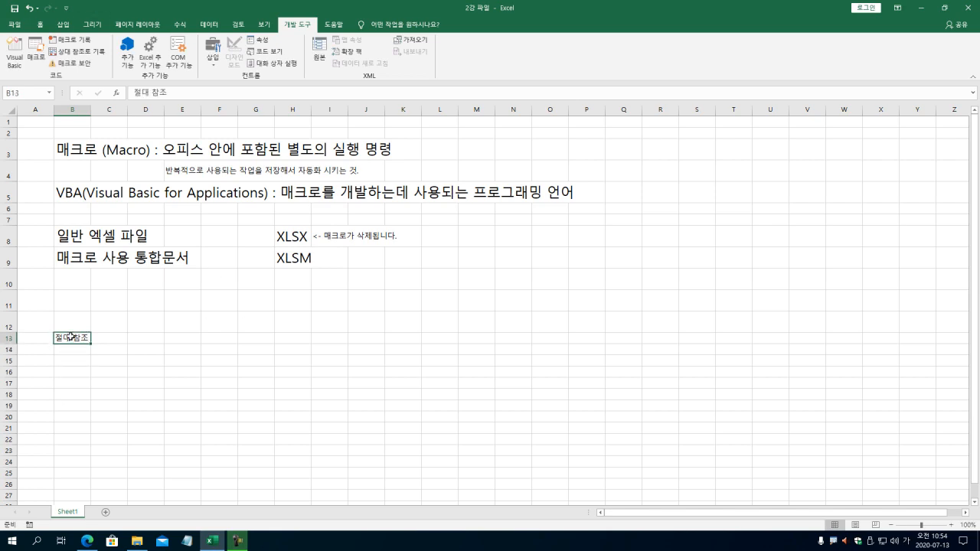
{"action": "left_click", "coordinate": [41, 24]}
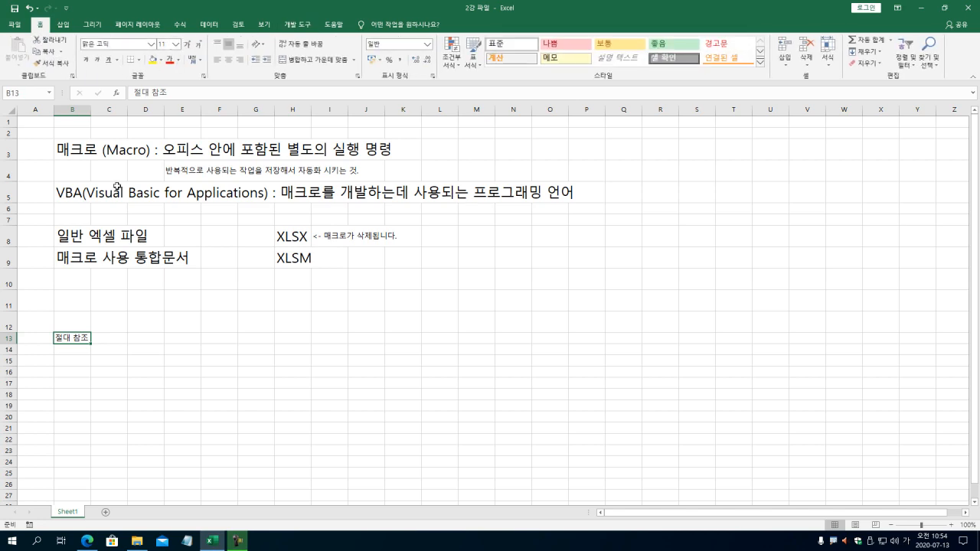
{"action": "left_click_drag", "start_coordinate": [77, 338], "coordinate": [358, 436]}
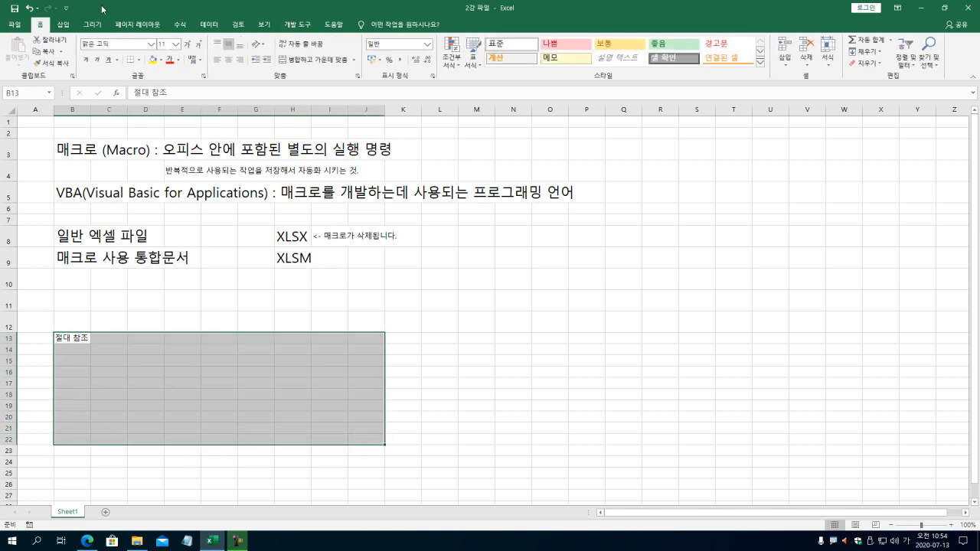
{"action": "type", "text": "20"}
{"action": "key", "text": "Return"}
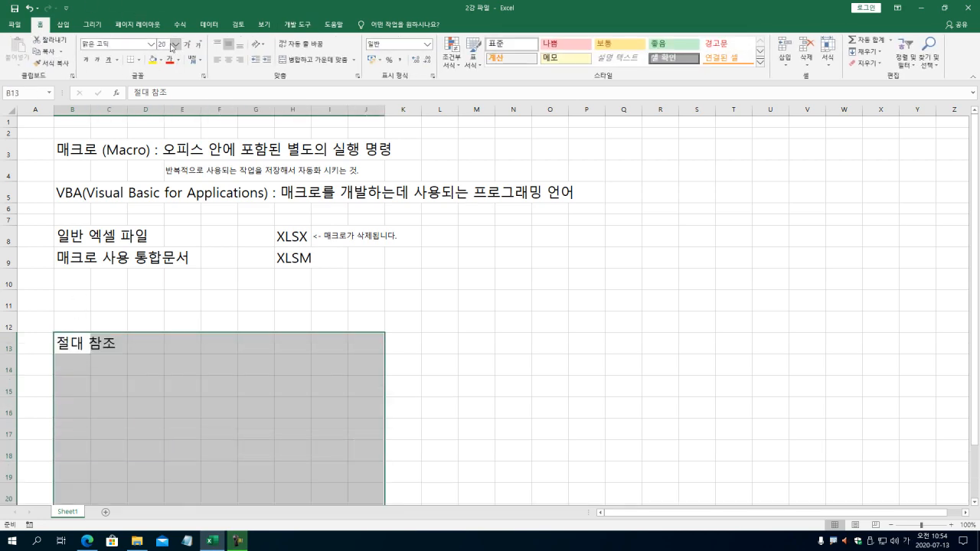
Step: Enter the label 상대 참조 in cell B15, two rows below 절대 참조
{"action": "left_click", "coordinate": [68, 369]}
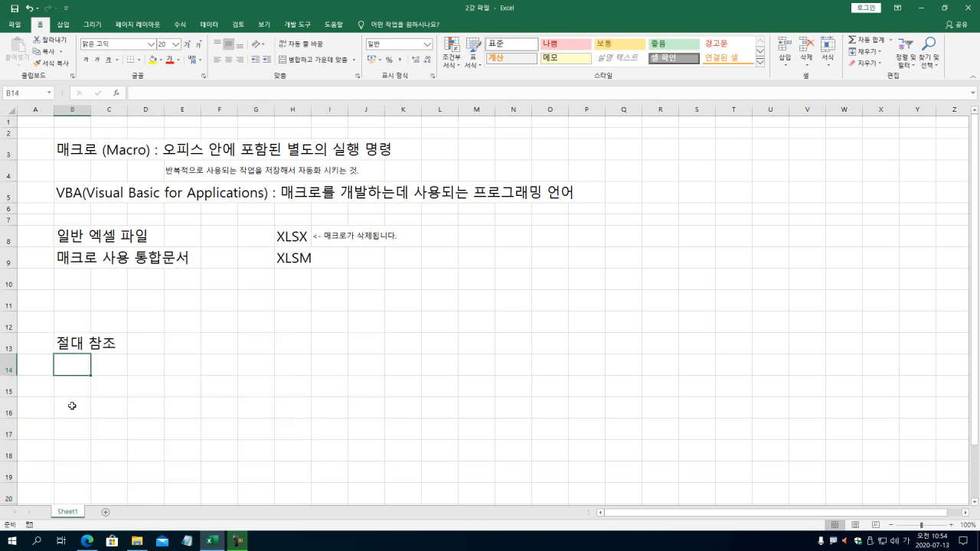
{"action": "left_click", "coordinate": [75, 382]}
{"action": "type", "text": "상대"}
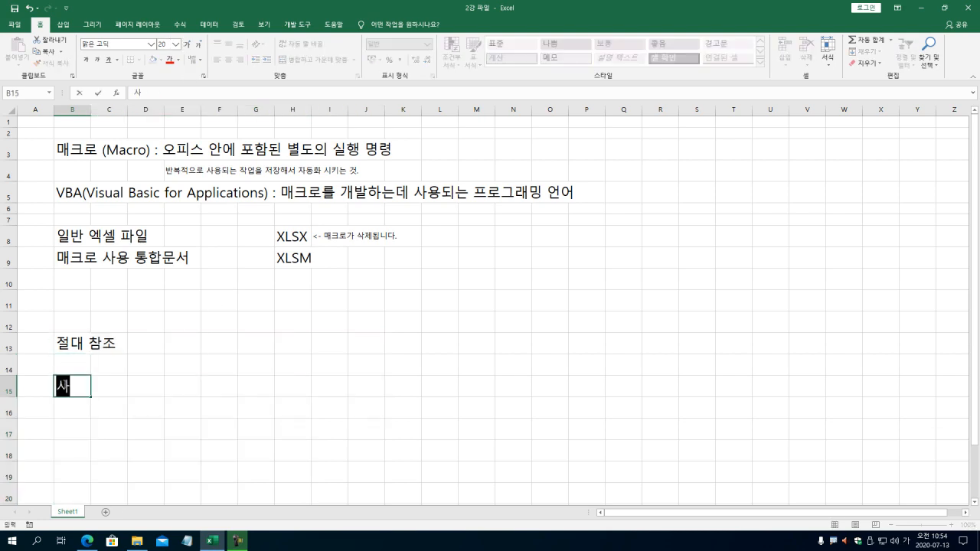
{"action": "type", "text": " 참조"}
{"action": "key", "text": "Return"}
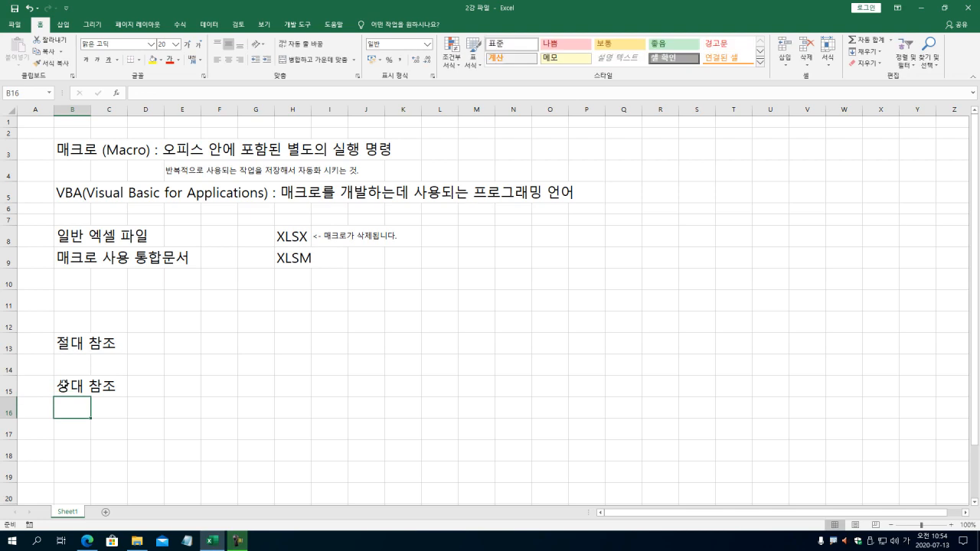
Step: Enter the explanation "커서 위치를 기준으로 한다." in cell D15, beside the 상대 참조 label
{"action": "key", "text": "Up"}
{"action": "key", "text": "Right"}
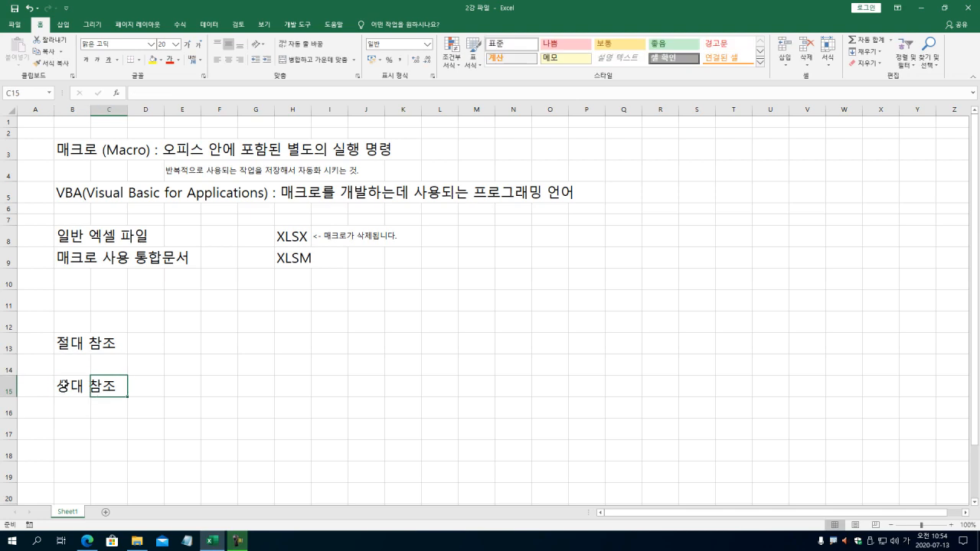
{"action": "left_click", "coordinate": [145, 389]}
{"action": "left_click", "coordinate": [79, 390]}
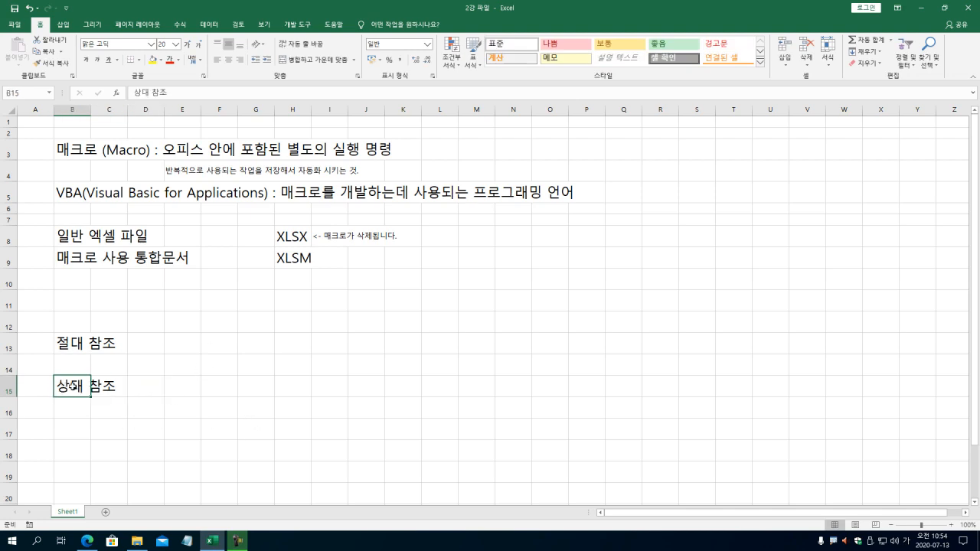
{"action": "left_click", "coordinate": [263, 383]}
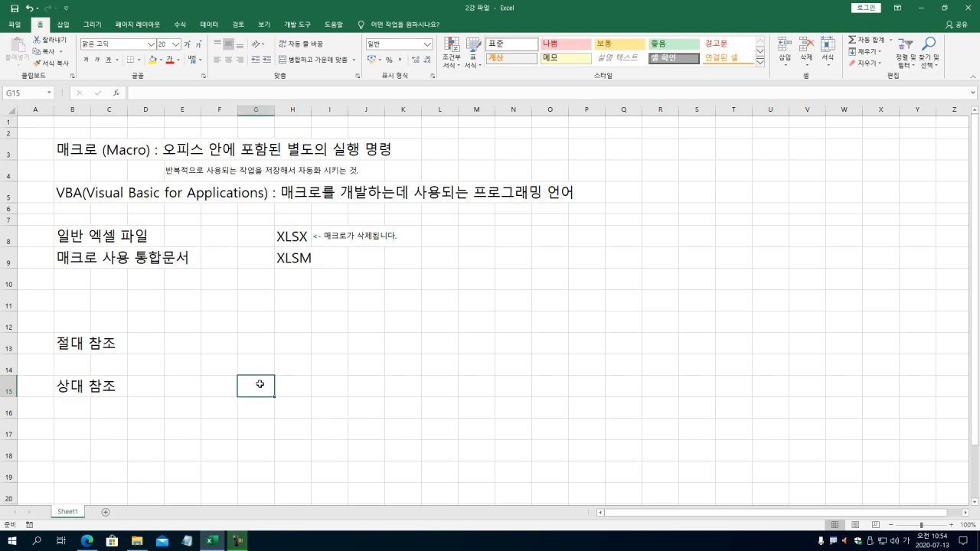
{"action": "left_click", "coordinate": [159, 386]}
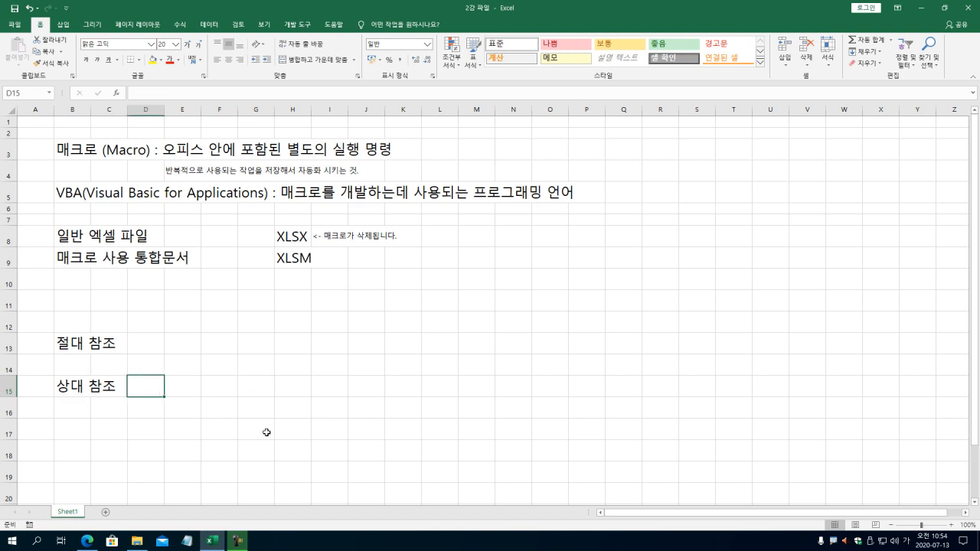
{"action": "type", "text": "커"}
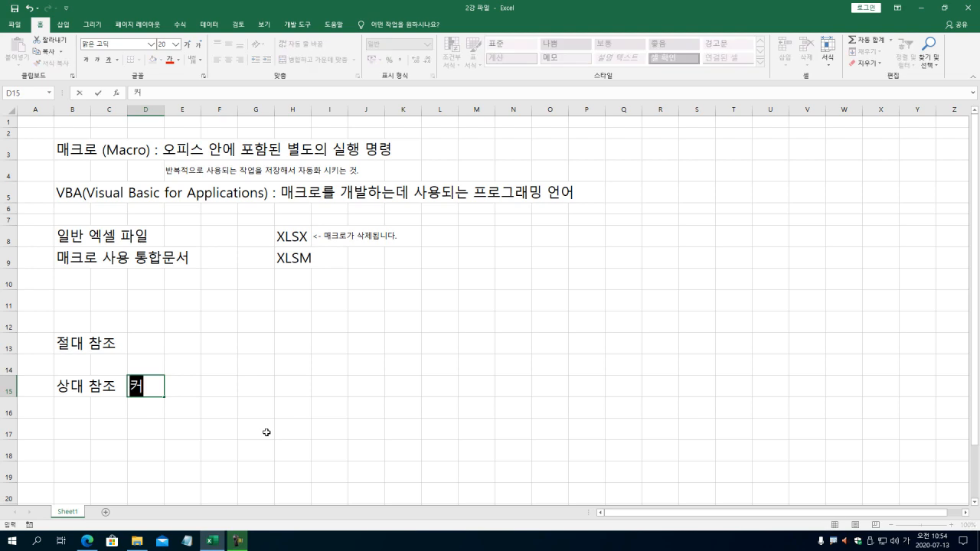
{"action": "type", "text": "서 위치를 기준"}
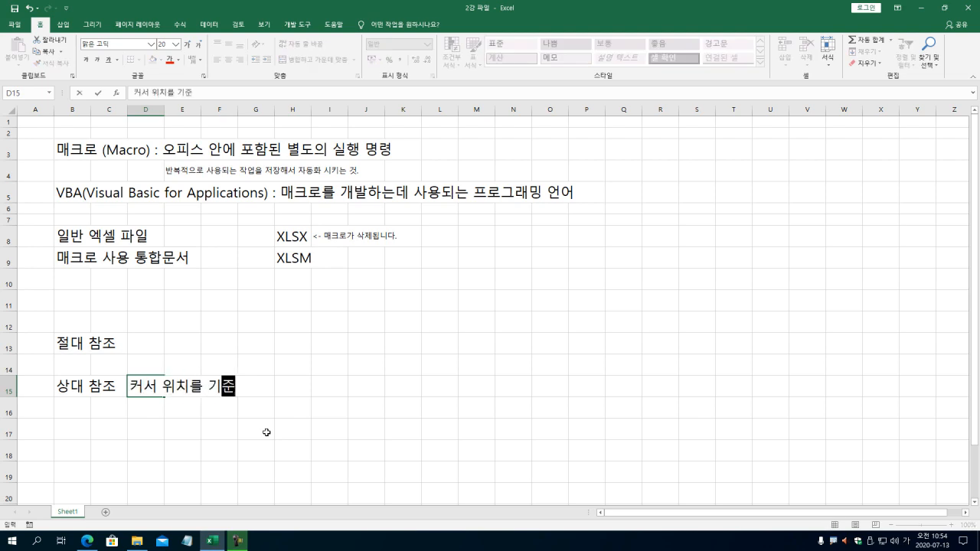
{"action": "type", "text": "으로 한다."}
{"action": "key", "text": "Return"}
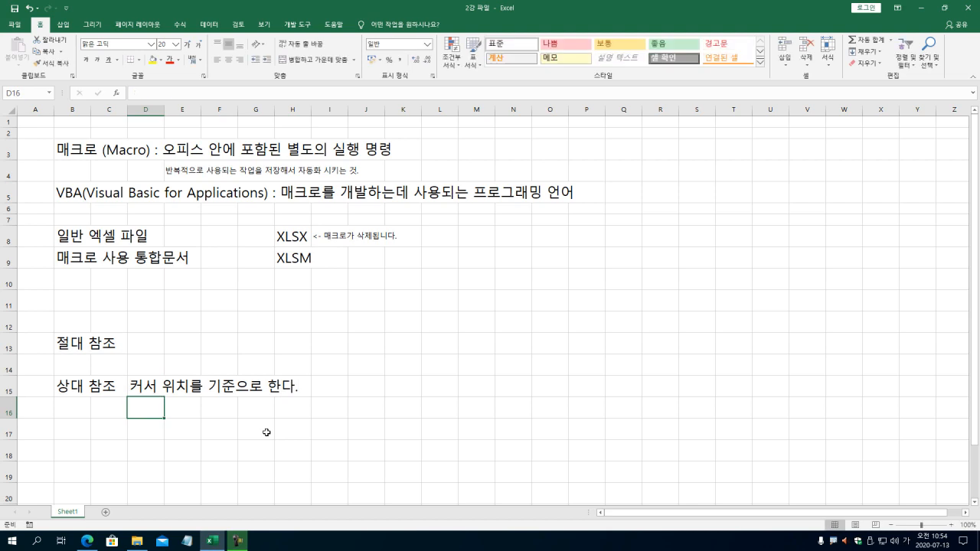
Step: Enter the explanation "셀 주소를 기준으로 한다." in cell D13, beside the 절대 참조 label
{"action": "key", "text": "Up"}
{"action": "key", "text": "Up"}
{"action": "key", "text": "Up"}
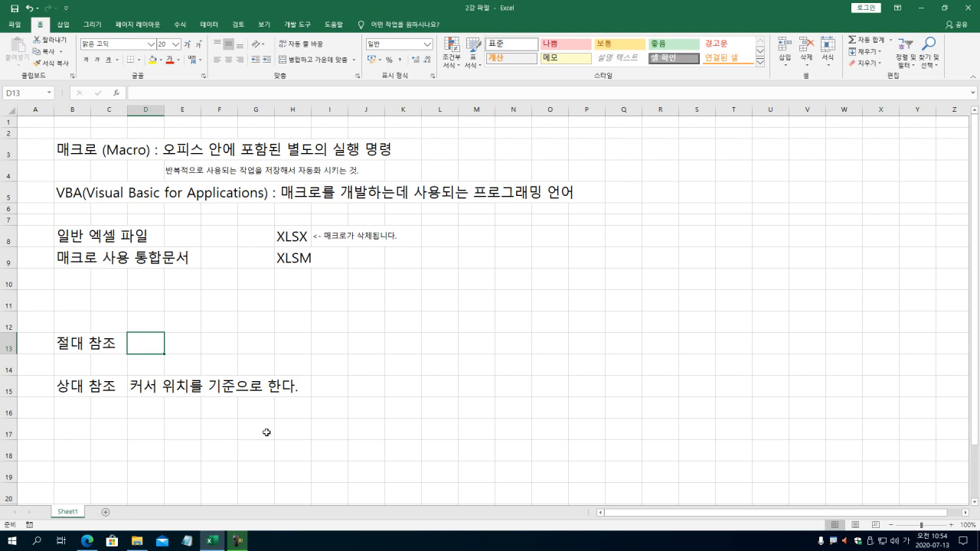
{"action": "type", "text": "새ㅔㄹ"}
{"action": "key", "text": "BackSpace"}
{"action": "key", "text": "BackSpace"}
{"action": "key", "text": "BackSpace"}
{"action": "type", "text": "ㅅㅔㄹ 주소를 기준ㅇ"}
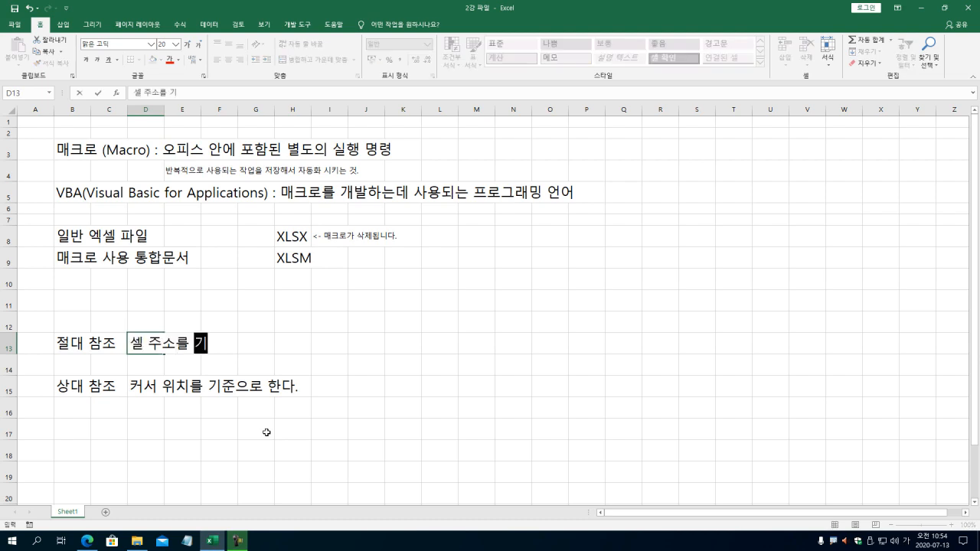
{"action": "type", "text": "ㅡ로 한다."}
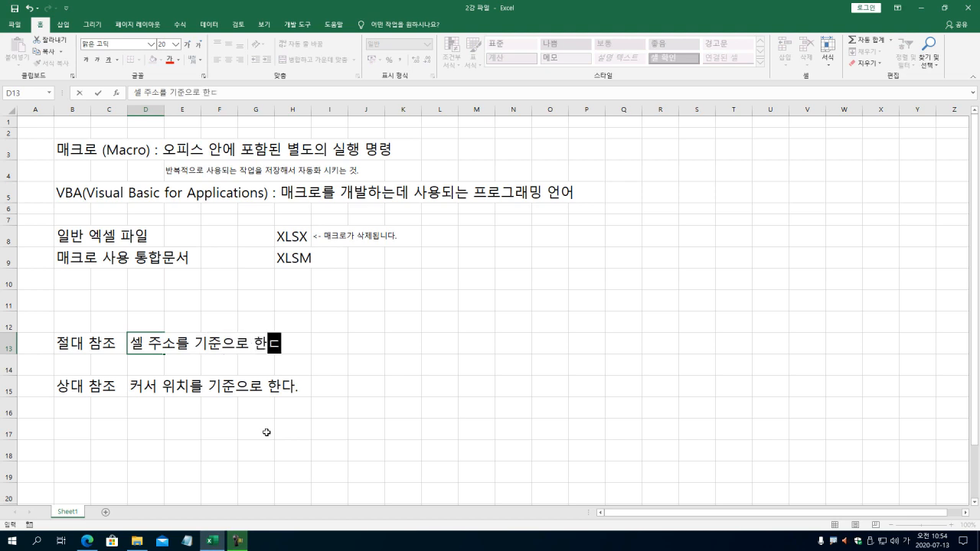
{"action": "key", "text": "Return"}
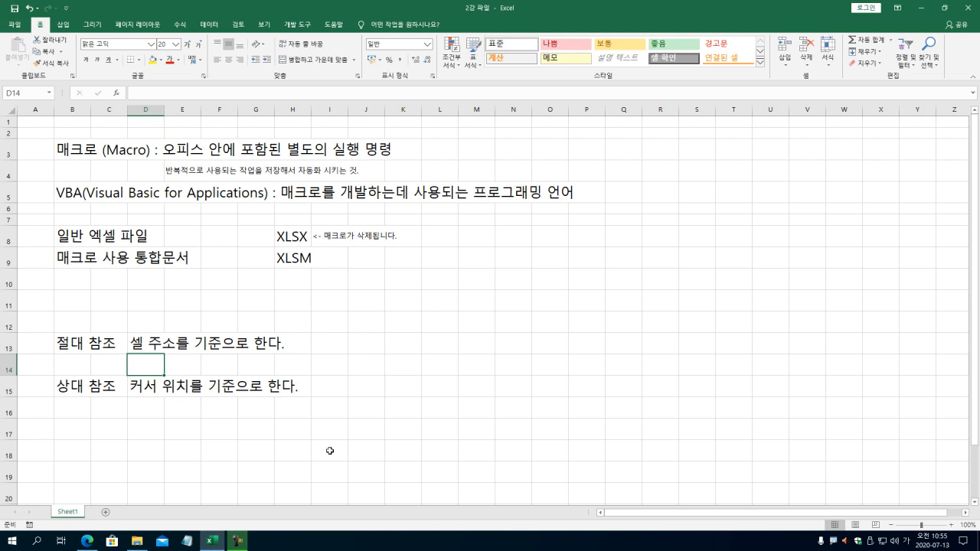
{"action": "left_click", "coordinate": [135, 347]}
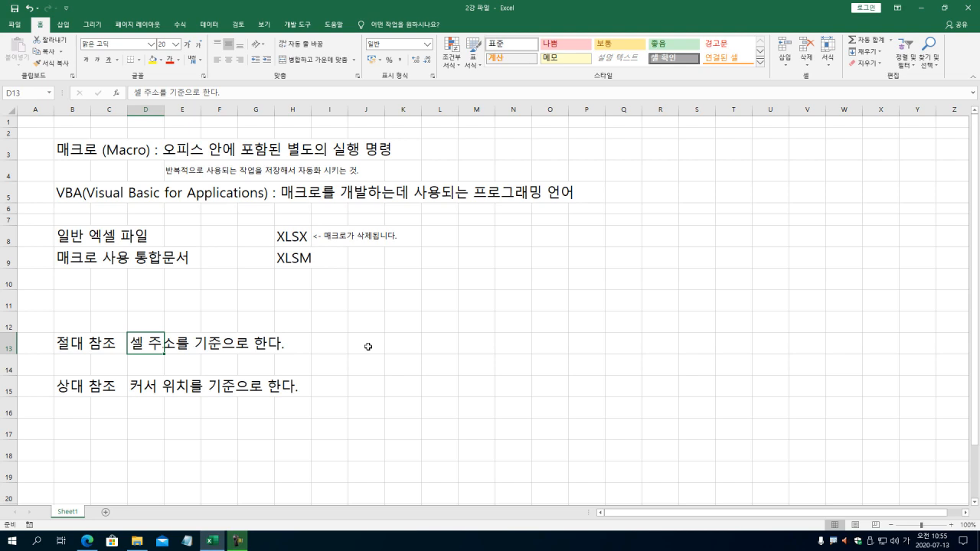
{"action": "left_click", "coordinate": [298, 24]}
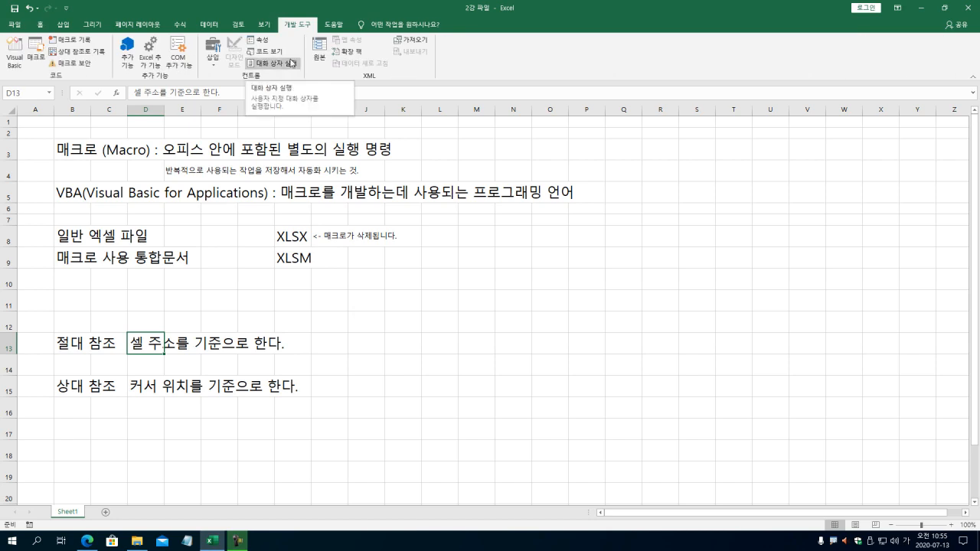
{"action": "left_click", "coordinate": [325, 348]}
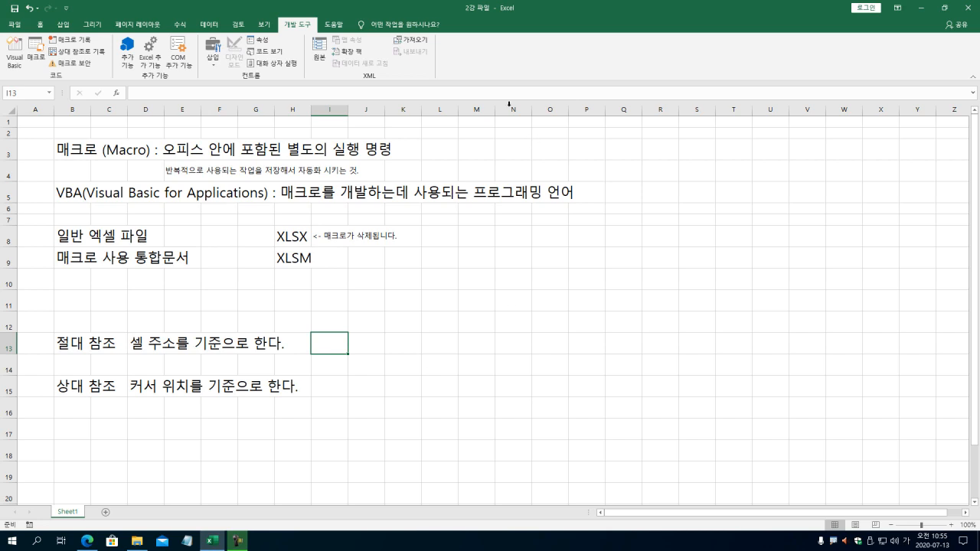
{"action": "left_click", "coordinate": [440, 302]}
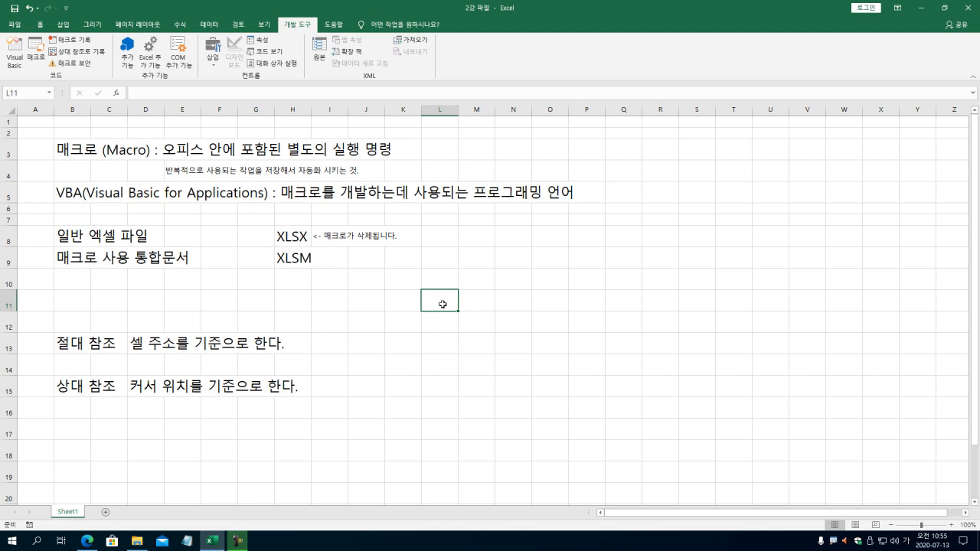
Step: Add a new worksheet named 매크로연습 after Sheet1 and return to Sheet1
{"action": "left_click", "coordinate": [108, 512]}
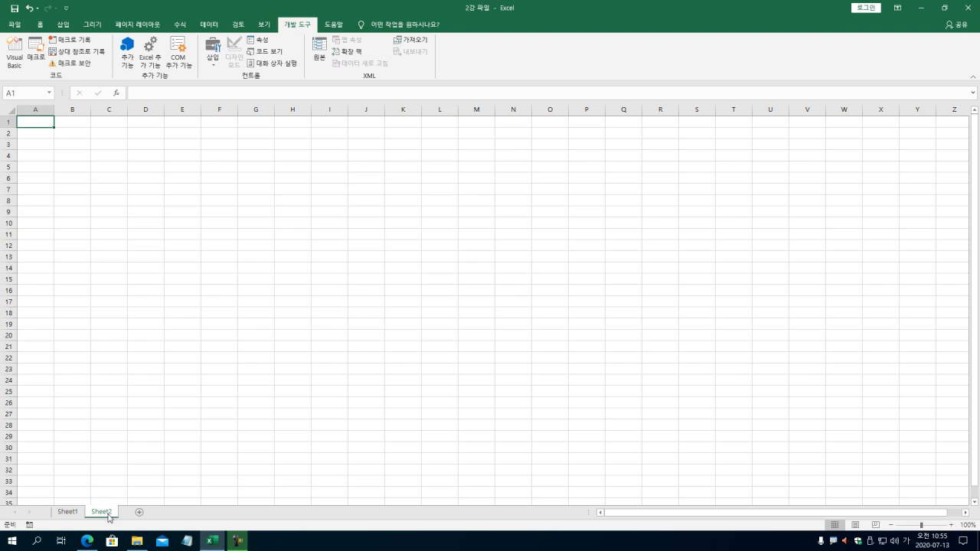
{"action": "double_click", "coordinate": [108, 514]}
{"action": "type", "text": "매크"}
{"action": "type", "text": "로"}
{"action": "type", "text": " 연스"}
{"action": "key", "text": "BackSpace"}
{"action": "key", "text": "BackSpace"}
{"action": "key", "text": "BackSpace"}
{"action": "type", "text": "연습"}
{"action": "key", "text": "Return"}
{"action": "left_click", "coordinate": [80, 133]}
{"action": "scroll", "coordinate": [111, 257], "scroll_direction": "up", "scroll_amount": 4}
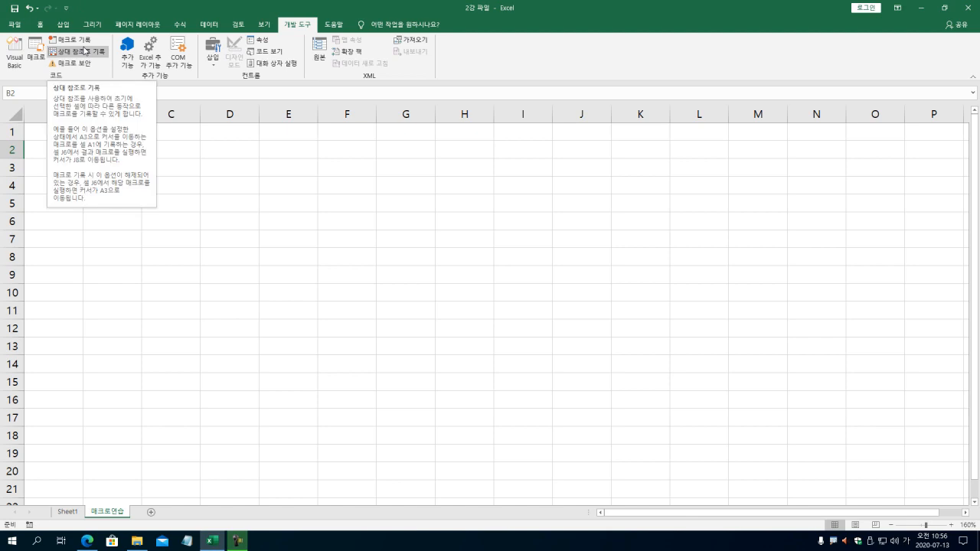
{"action": "left_click", "coordinate": [70, 511]}
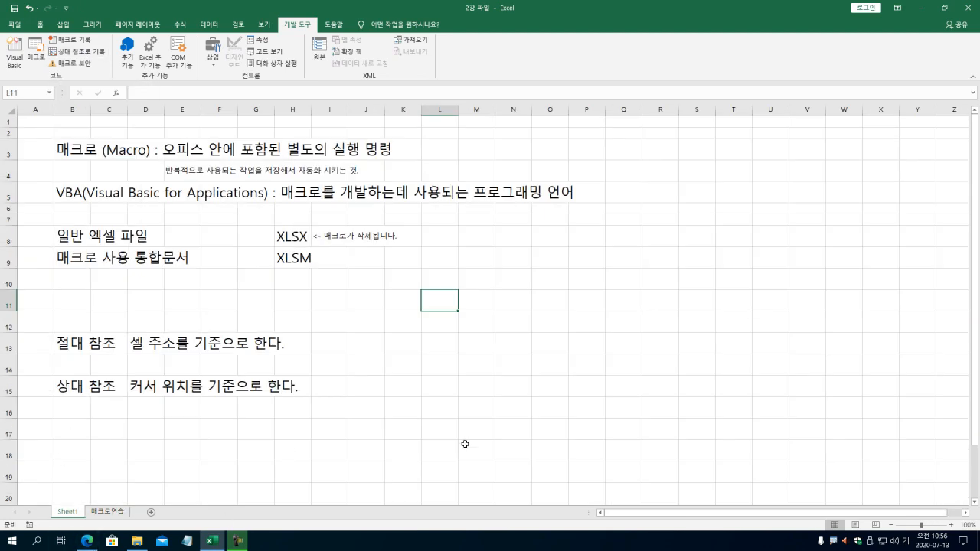
{"action": "left_click", "coordinate": [444, 279]}
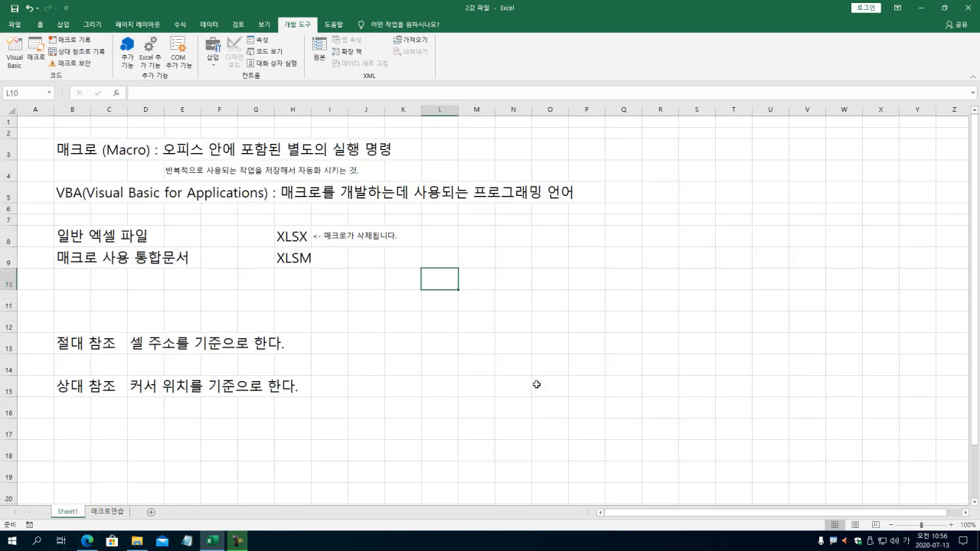
{"action": "left_click", "coordinate": [452, 314]}
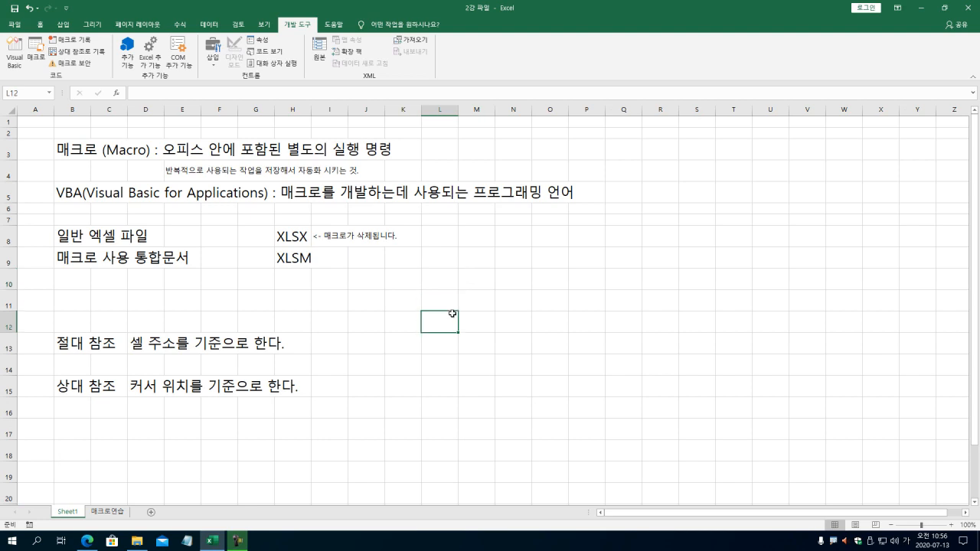
{"action": "key", "text": "Up"}
{"action": "type", "text": "매크로"}
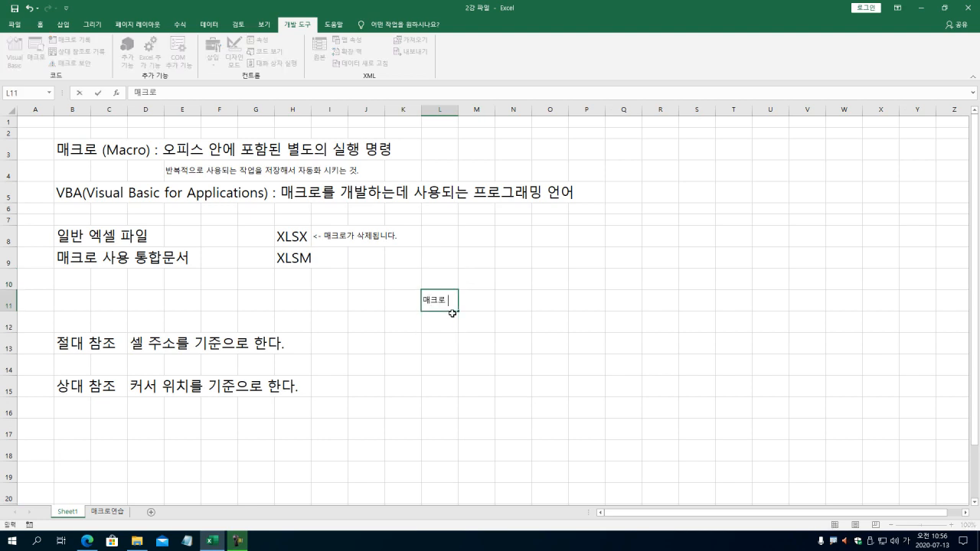
{"action": "key", "text": "BackSpace"}
{"action": "key", "text": "BackSpace"}
{"action": "key", "text": "BackSpace"}
{"action": "key", "text": "Return"}
{"action": "key", "text": "Down"}
{"action": "key", "text": "Down"}
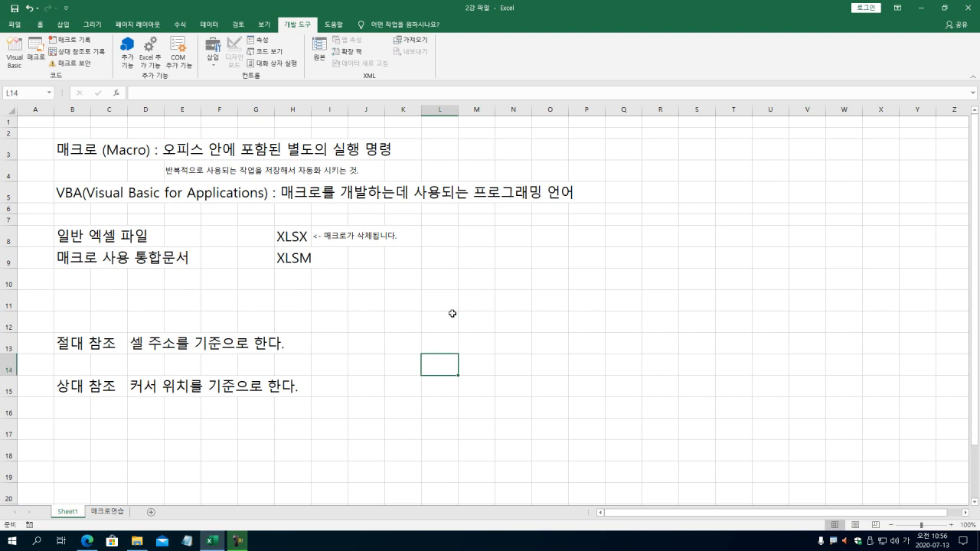
Step: Enter the heading 매크로 기록 순서 in cell K13 of Sheet1
{"action": "key", "text": "Left"}
{"action": "key", "text": "Up"}
{"action": "type", "text": "매크로 기록 순ㅅ"}
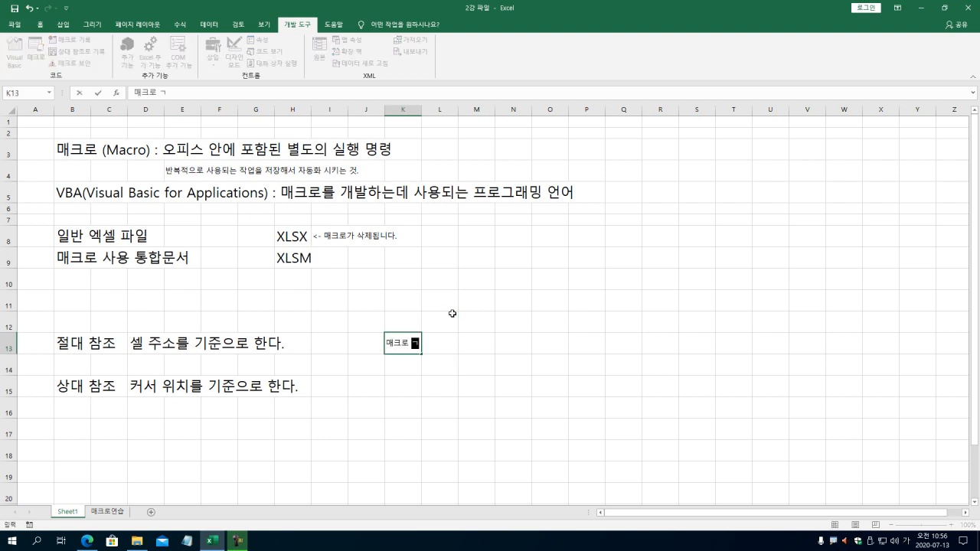
{"action": "type", "text": "ㅓ"}
{"action": "key", "text": "Return"}
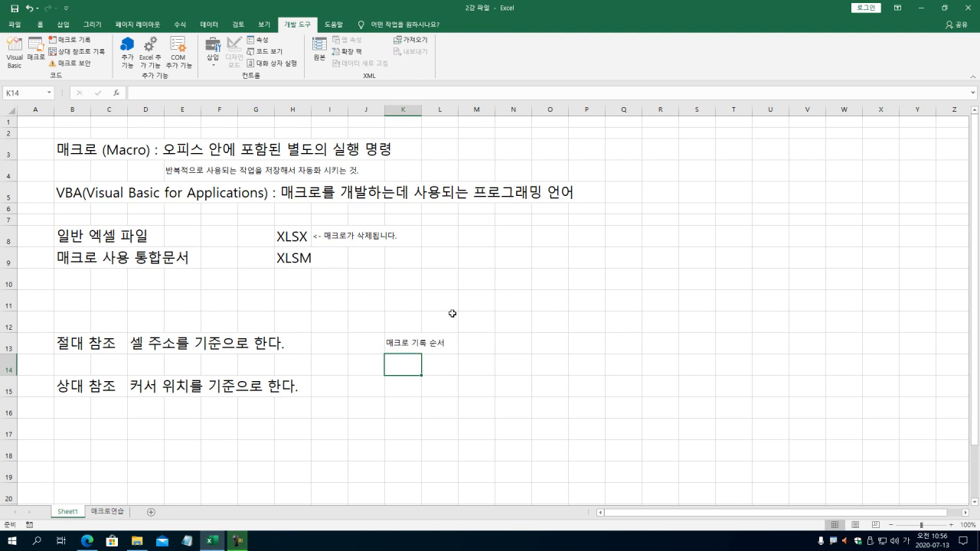
Step: List "1. 매크로 기록", "2. 매크로 이름 작성" and "3. 매크로 내용을 실행" in cells K14 to K16, under the heading
{"action": "type", "text": "1. 매크로 기록"}
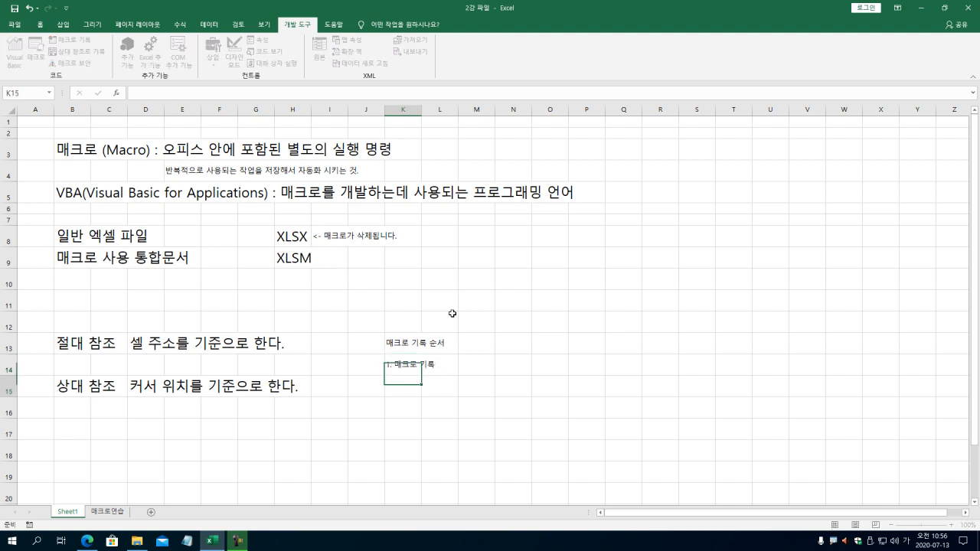
{"action": "key", "text": "Return"}
{"action": "type", "text": "2."}
{"action": "type", "text": " 매크로 이름 "}
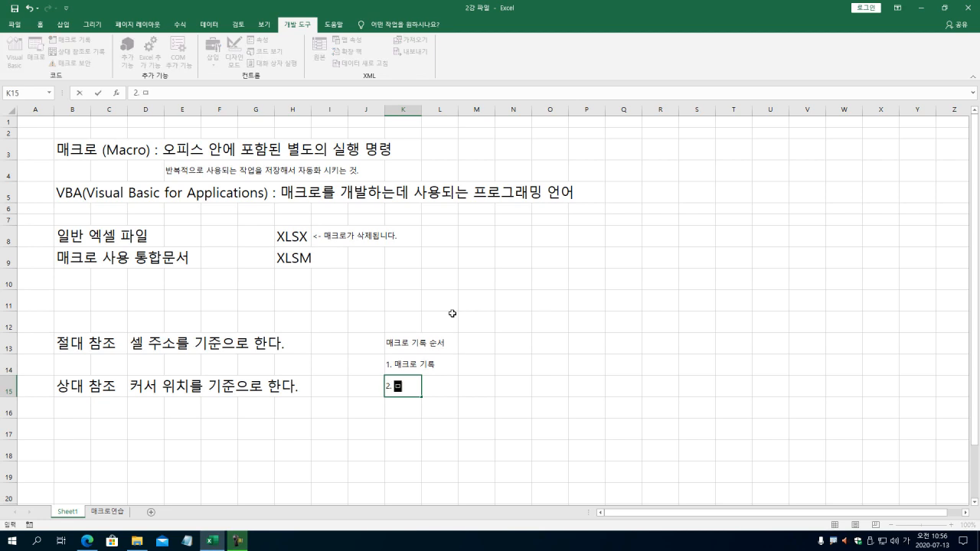
{"action": "type", "text": "작성"}
{"action": "key", "text": "Return"}
{"action": "type", "text": "3"}
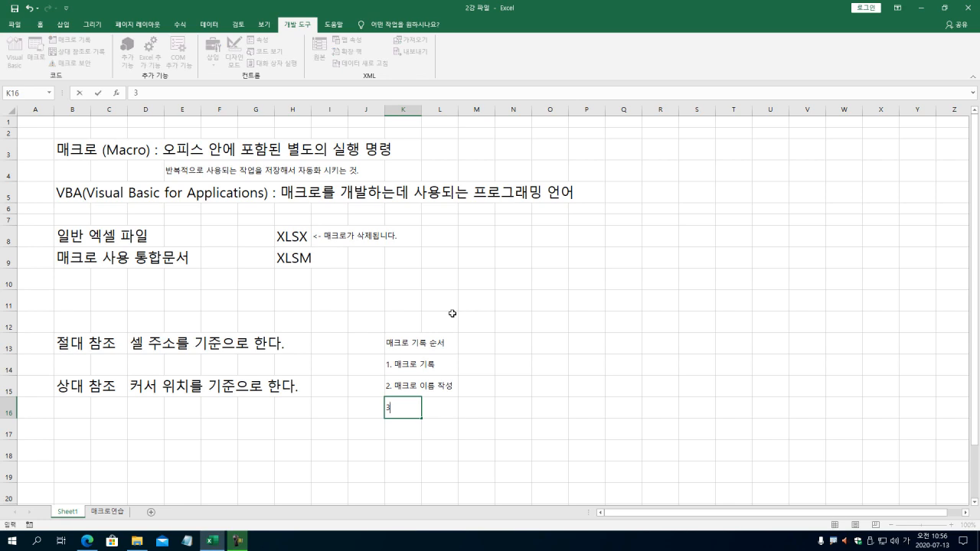
{"action": "type", "text": ". 매크로 내용을 실행"}
{"action": "key", "text": "Return"}
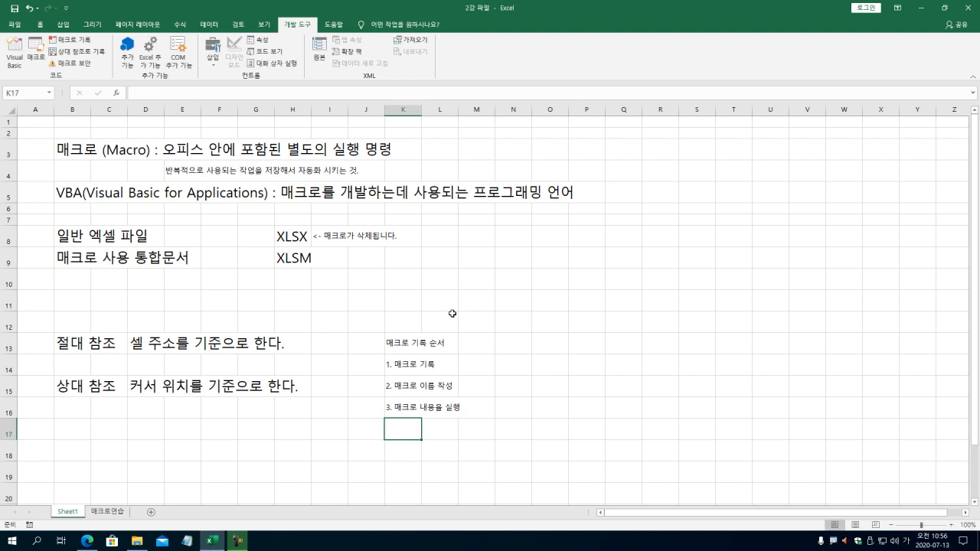
Step: Add the item "4. 기록 중지" in cell K17, at the end of the macro recording order list
{"action": "type", "text": "4. 기록 중지"}
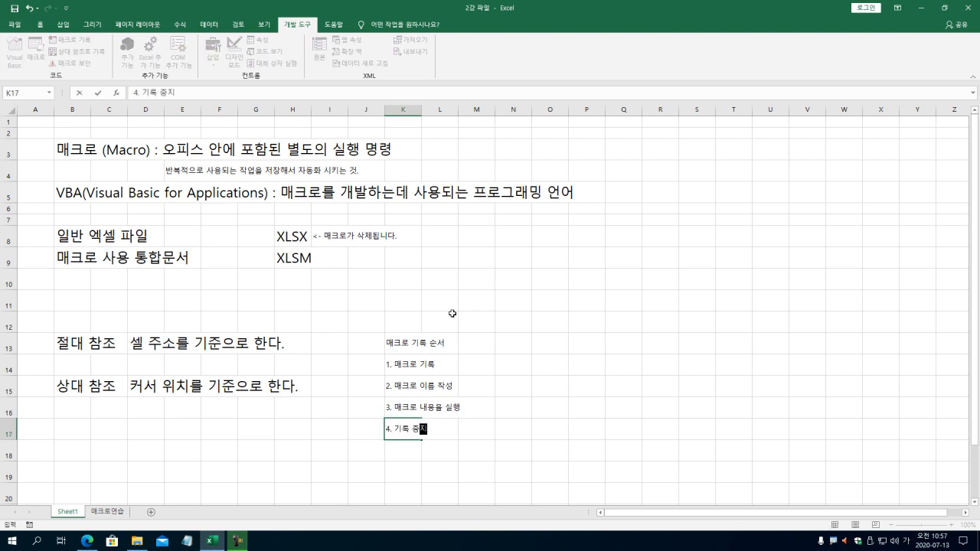
{"action": "key", "text": "Return"}
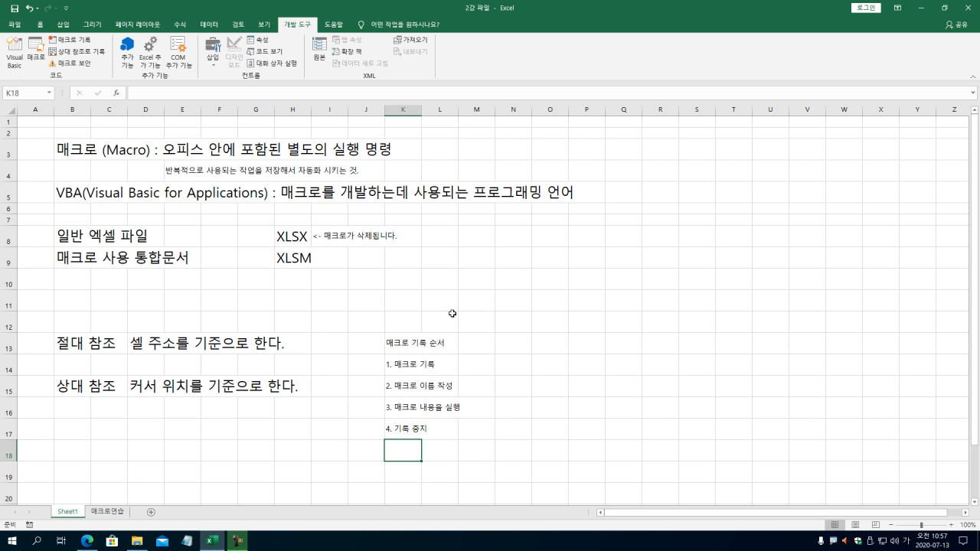
{"action": "left_click", "coordinate": [478, 365]}
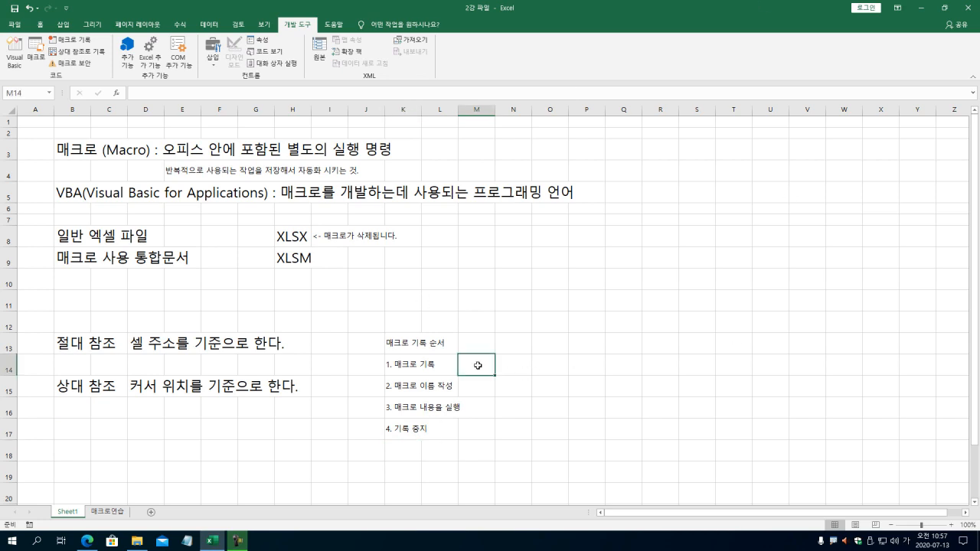
{"action": "left_click", "coordinate": [476, 385]}
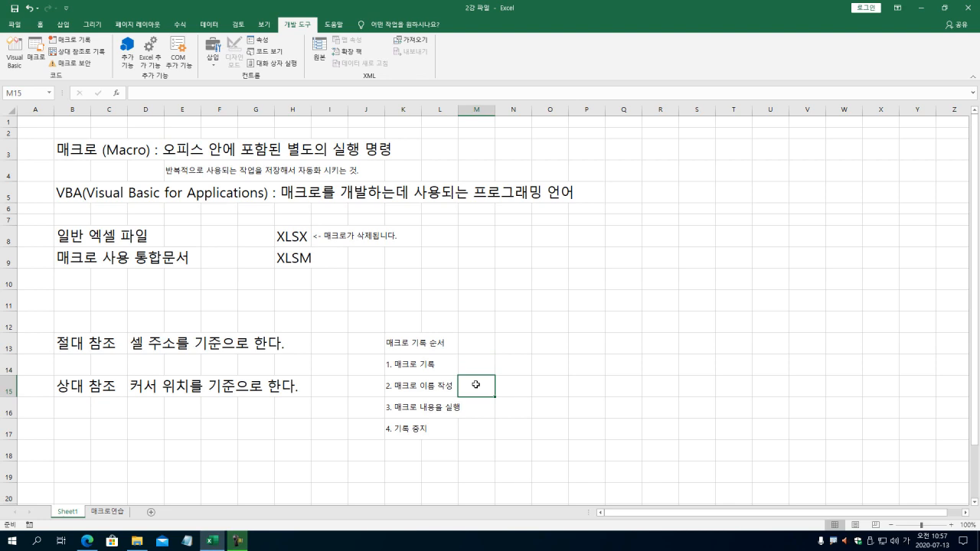
{"action": "left_click", "coordinate": [513, 408]}
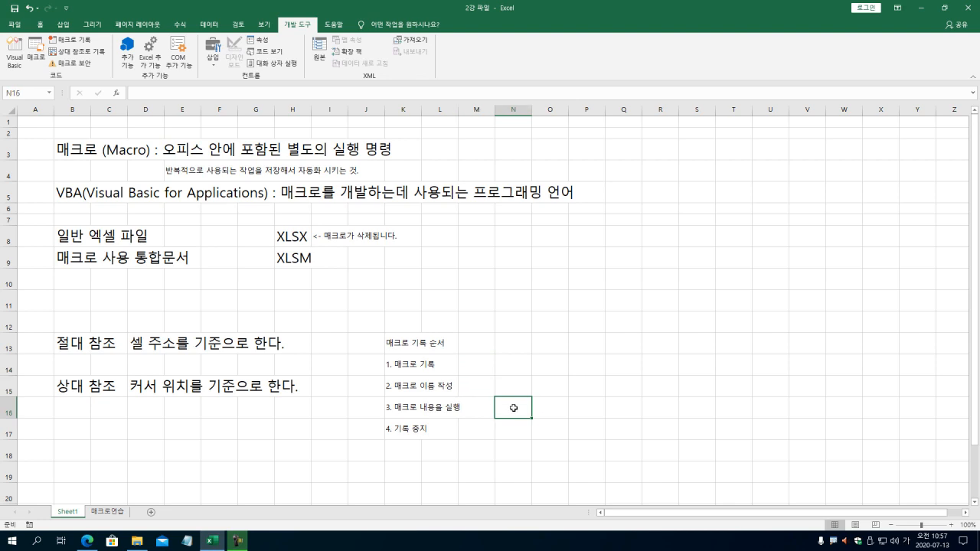
{"action": "left_click", "coordinate": [511, 428]}
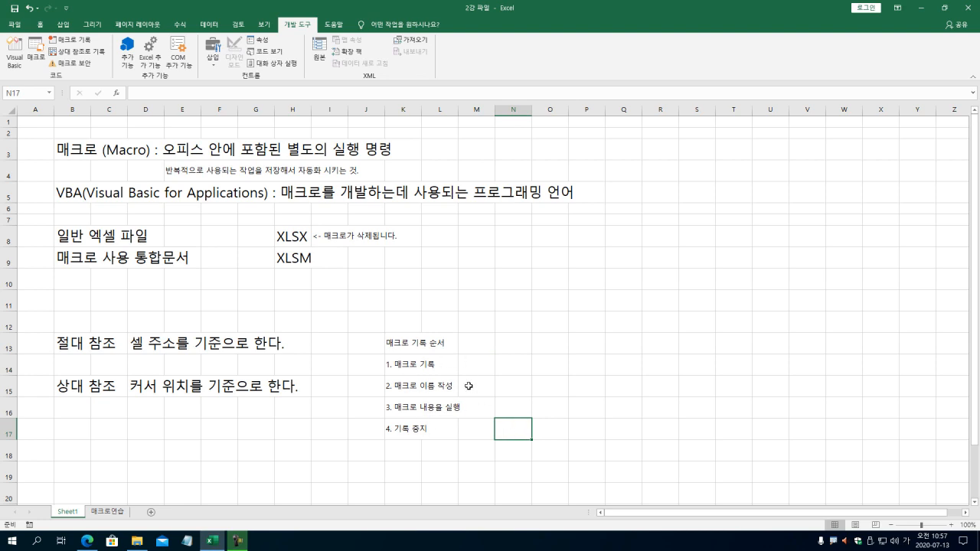
{"action": "left_click", "coordinate": [481, 347]}
Step: Set up a new macro recording on the 매크로연습 sheet and try to name the macro "글자연습 1"
{"action": "left_click", "coordinate": [104, 511]}
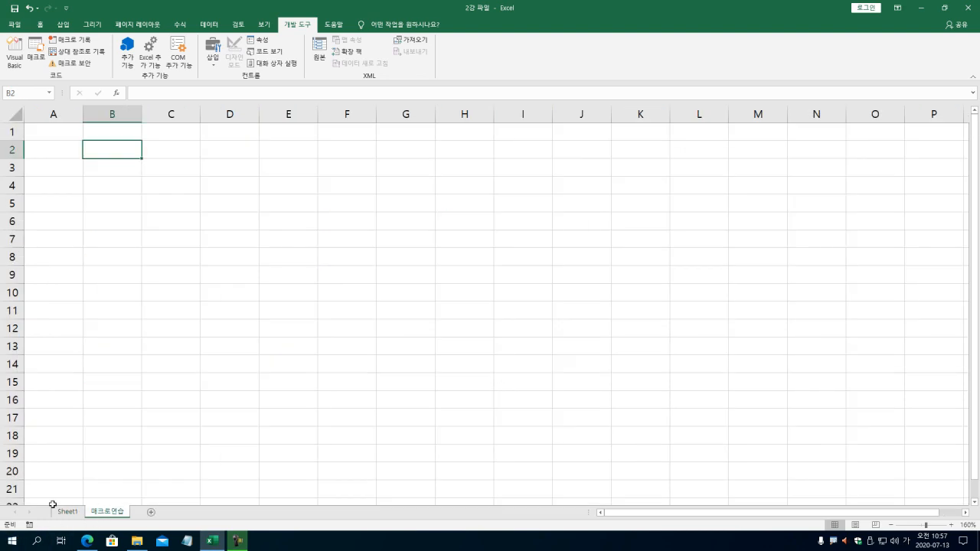
{"action": "left_click", "coordinate": [73, 40]}
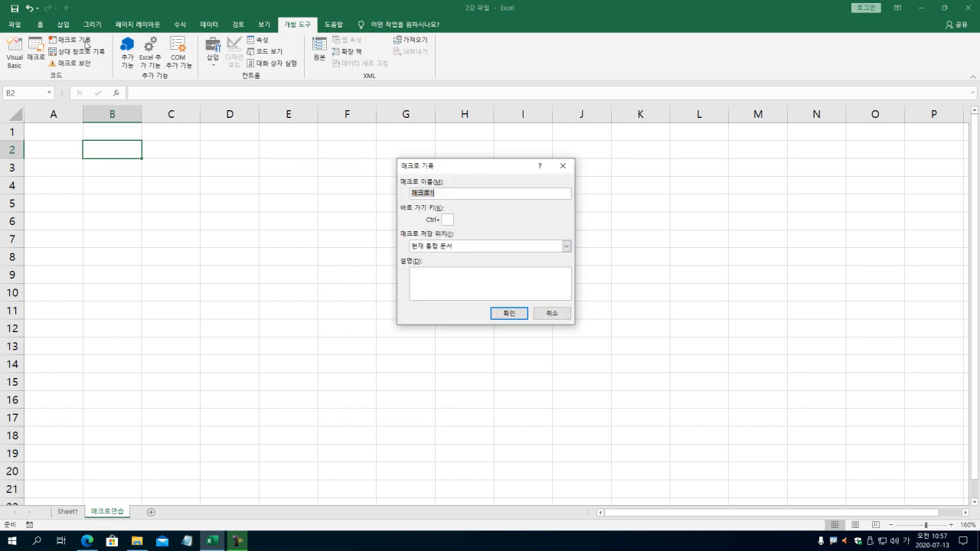
{"action": "left_click_drag", "start_coordinate": [482, 170], "coordinate": [268, 178]}
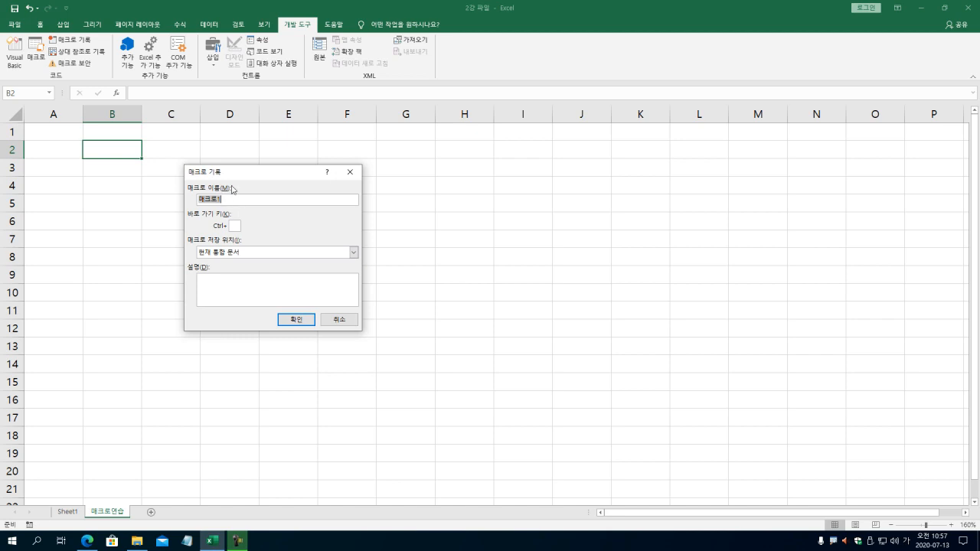
{"action": "type", "text": "글자"}
{"action": "type", "text": "씨"}
{"action": "type", "text": "연스"}
{"action": "left_click", "coordinate": [301, 320]}
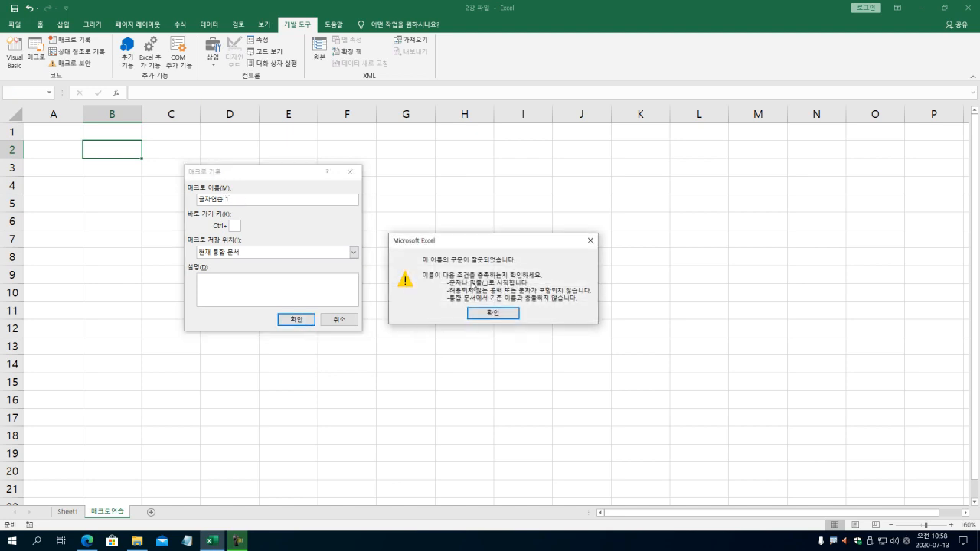
Step: Dismiss the invalid name warning and change the macro name to 글자연습
{"action": "left_click_drag", "start_coordinate": [474, 244], "coordinate": [460, 183]}
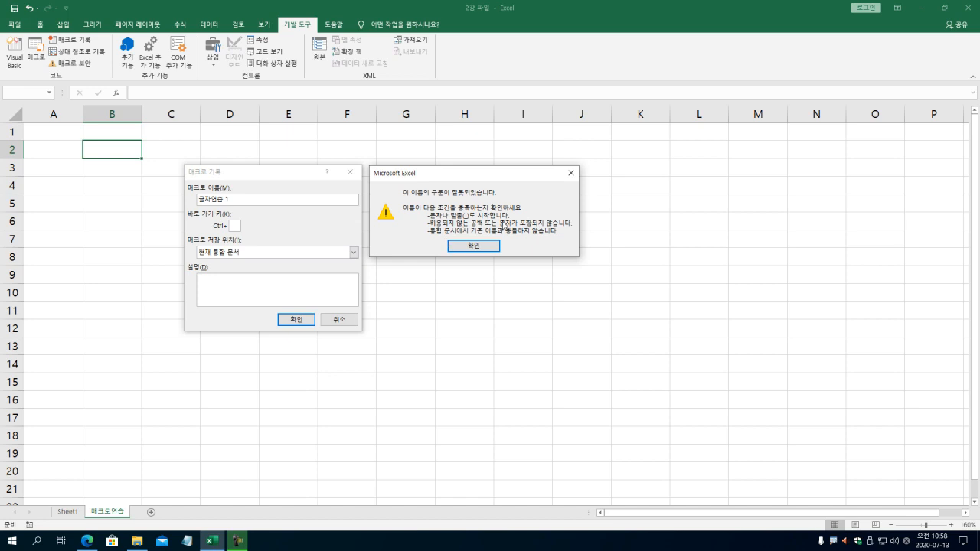
{"action": "mouse_move", "coordinate": [509, 179]}
{"action": "left_mouse_down"}
{"action": "mouse_move", "coordinate": [529, 189]}
{"action": "mouse_move", "coordinate": [536, 181]}
{"action": "mouse_move", "coordinate": [525, 179]}
{"action": "left_mouse_up"}
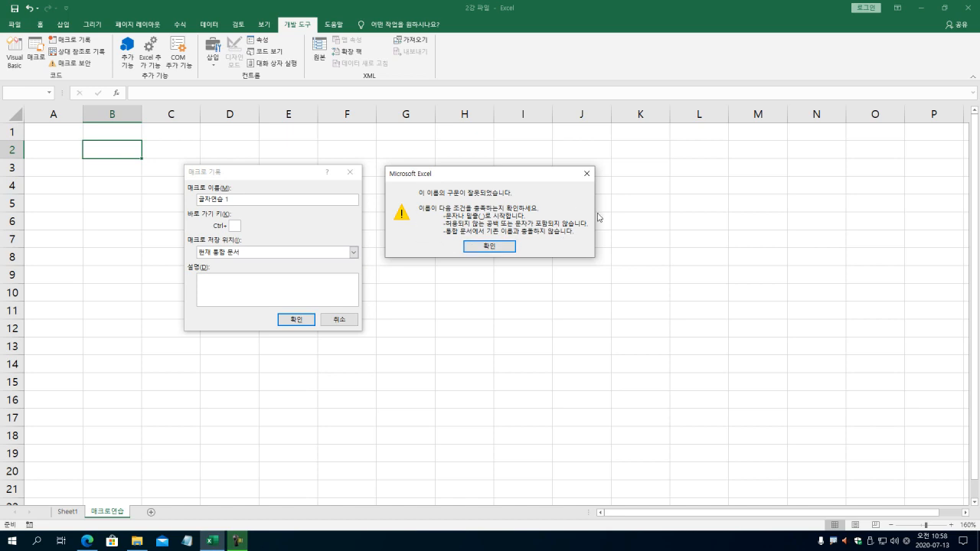
{"action": "left_click", "coordinate": [515, 247]}
{"action": "left_click", "coordinate": [274, 201]}
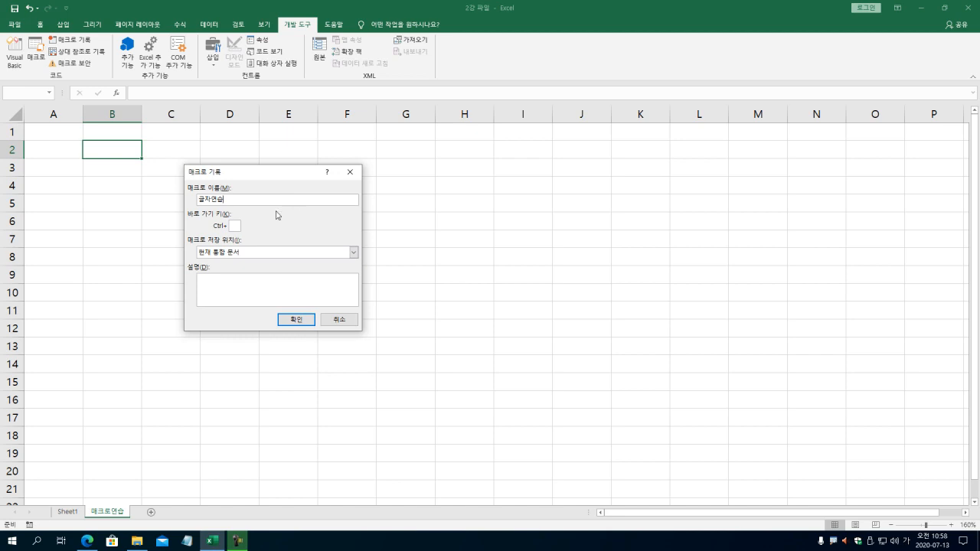
{"action": "left_click", "coordinate": [236, 225]}
{"action": "type", "text": "ㅂ"}
{"action": "key", "text": "Hangul"}
{"action": "type", "text": "qQ"}
{"action": "key", "text": "BackSpace"}
{"action": "key", "text": "BackSpace"}
{"action": "type", "text": "Q"}
{"action": "key", "text": "BackSpace"}
{"action": "type", "text": "q"}
{"action": "key", "text": "BackSpace"}
Step: Keep 현재 통합 문서 as the macro's storage location, leave the description empty and start the recording
{"action": "left_click", "coordinate": [287, 254]}
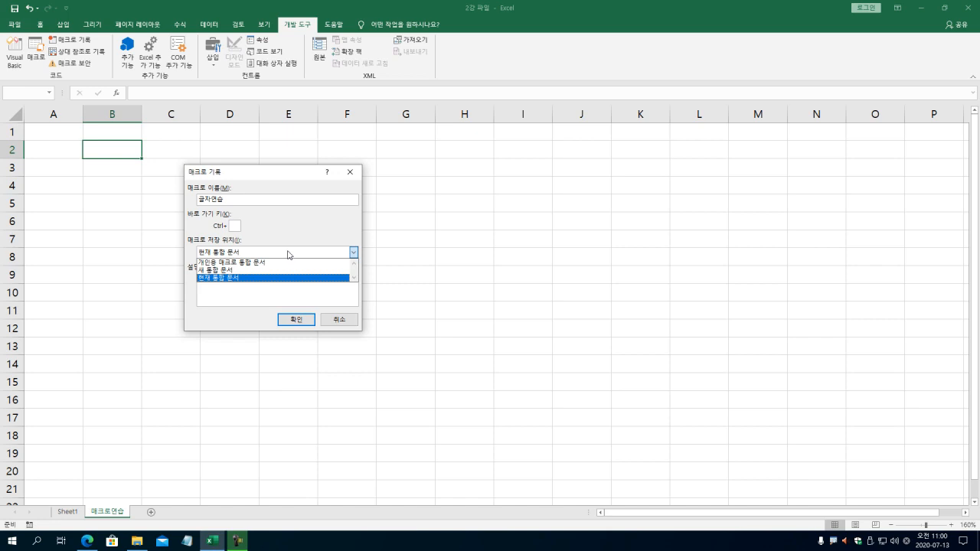
{"action": "left_click", "coordinate": [233, 278]}
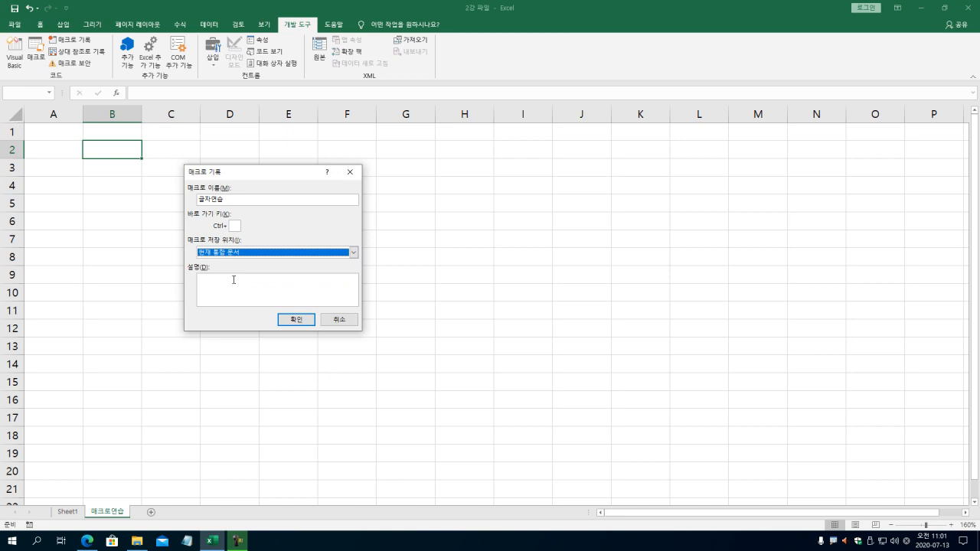
{"action": "left_click", "coordinate": [354, 254]}
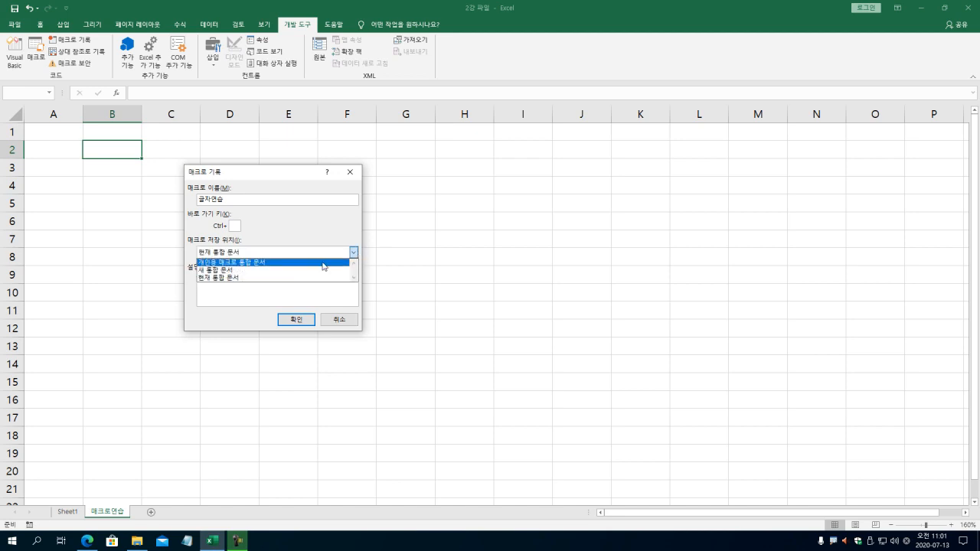
{"action": "left_click", "coordinate": [215, 278]}
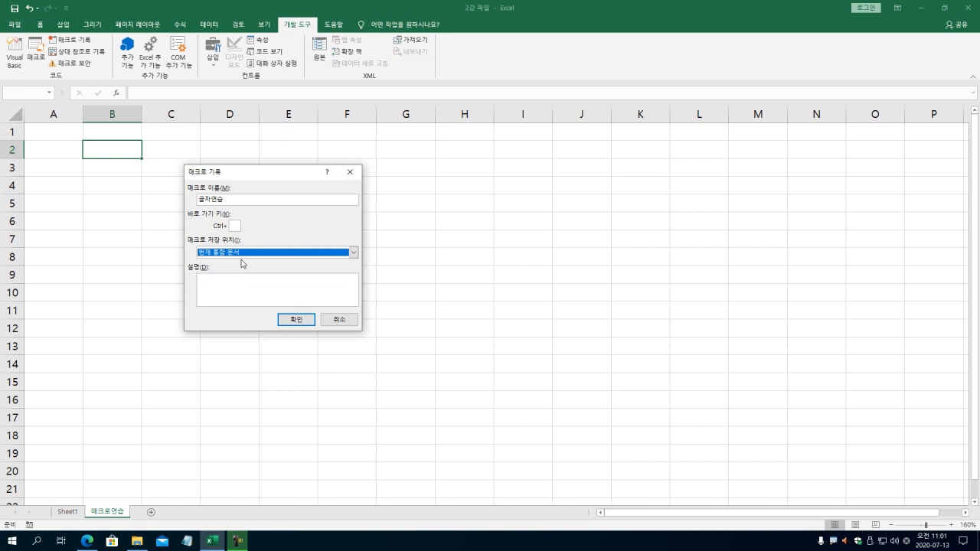
{"action": "left_click", "coordinate": [245, 288]}
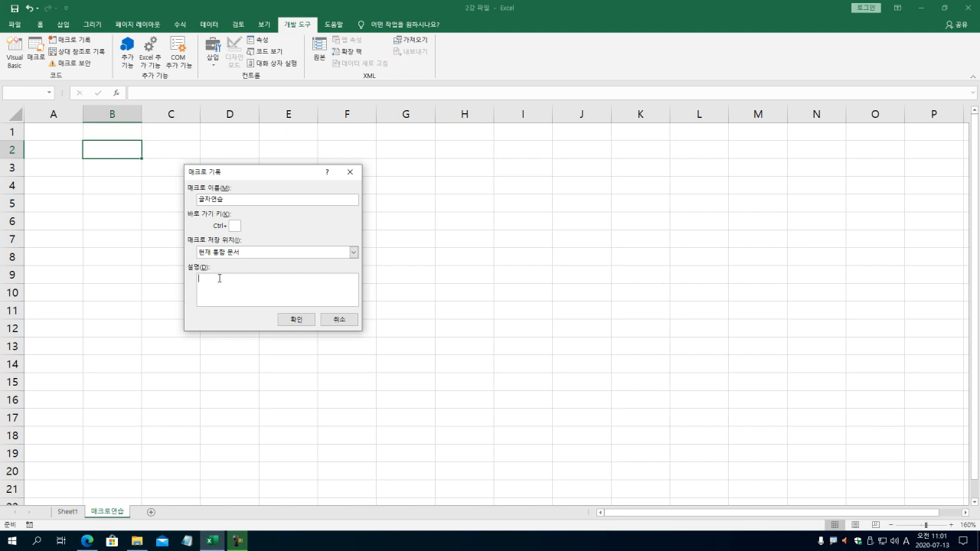
{"action": "left_click", "coordinate": [297, 320]}
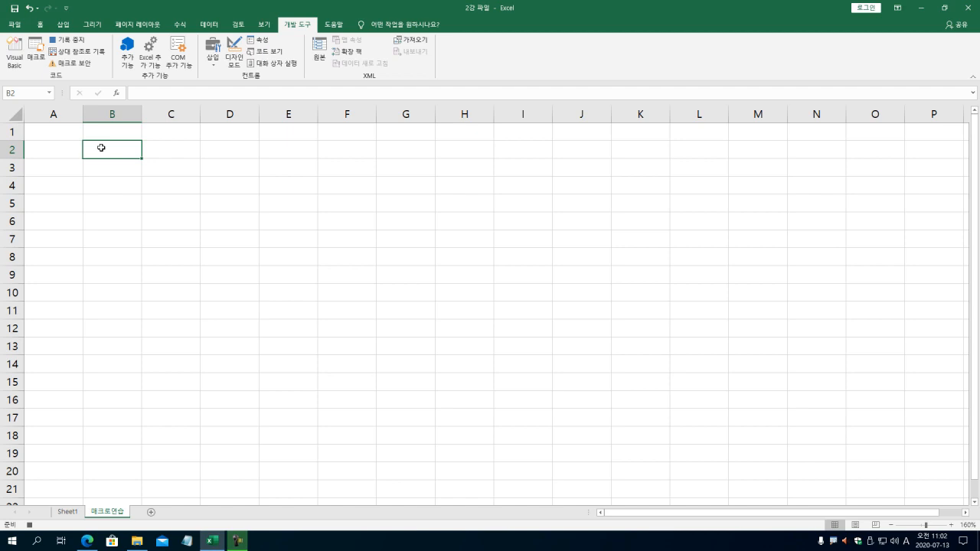
Step: Enter the text 가나다 in cell B2 of the 매크로연습 sheet
{"action": "type", "text": "rkskek"}
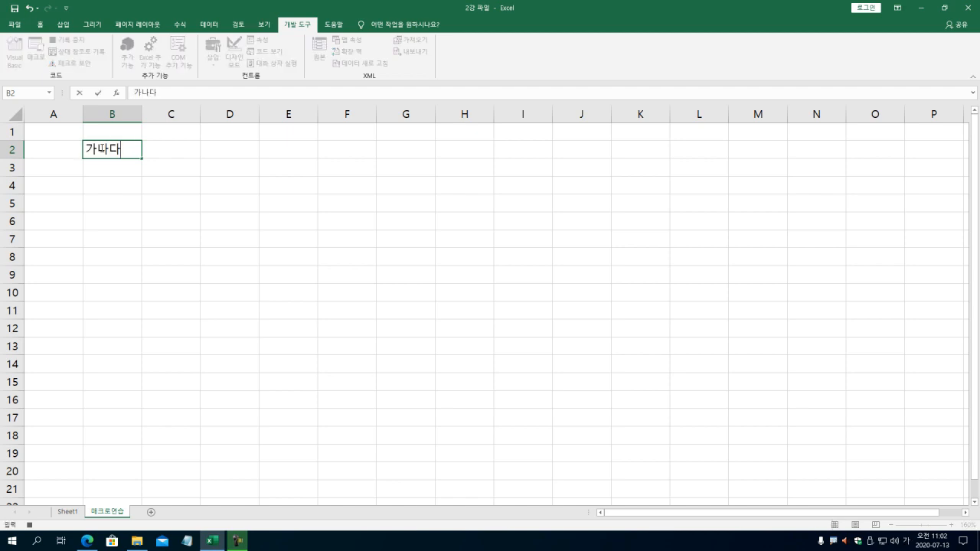
{"action": "key", "text": "Return"}
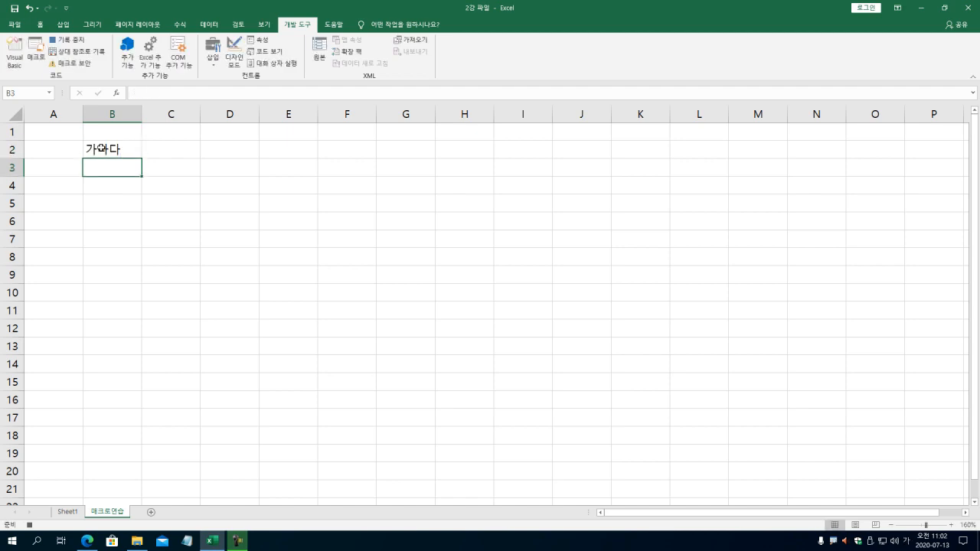
Step: Format the text in cell B2 with the HY궁서 font, size 20, an underline and the standard orange font colour
{"action": "left_click", "coordinate": [124, 153]}
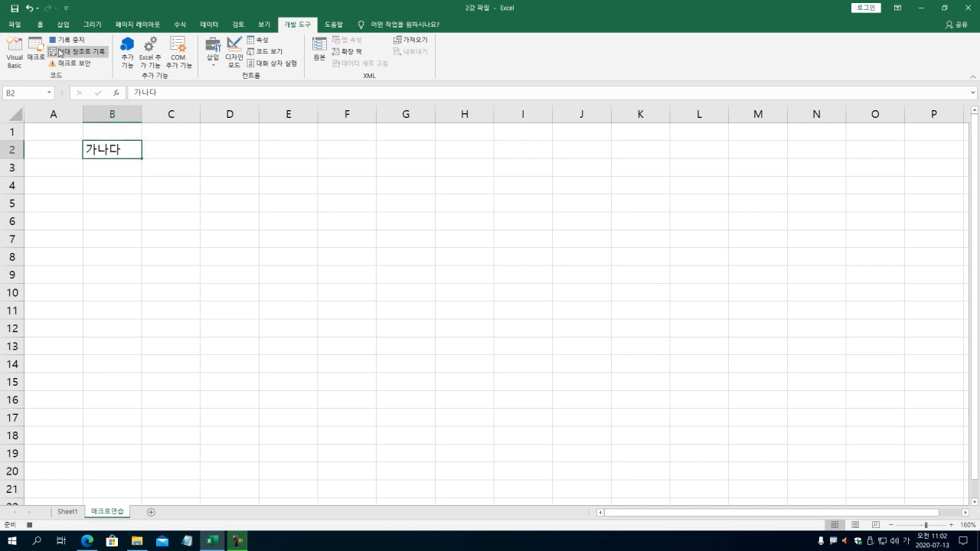
{"action": "left_click", "coordinate": [40, 23]}
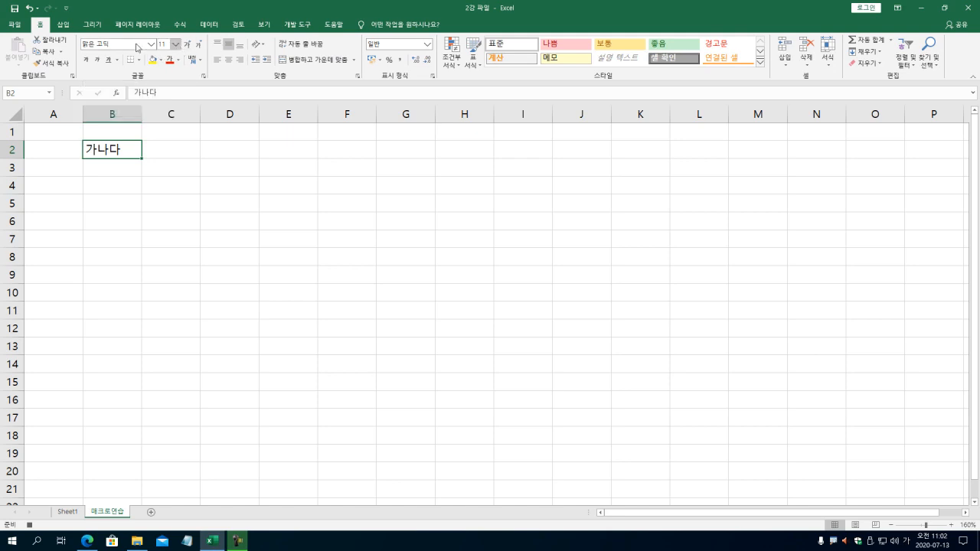
{"action": "left_click", "coordinate": [153, 44]}
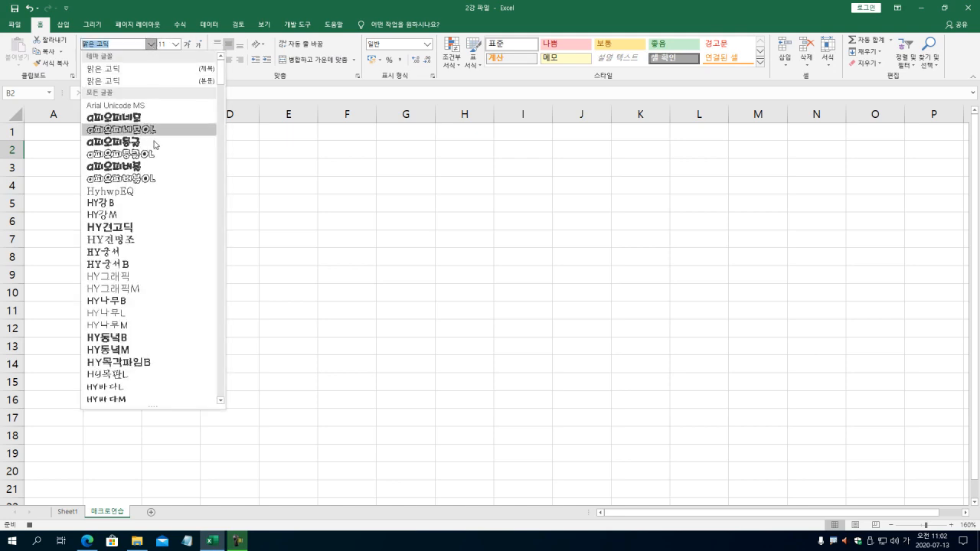
{"action": "left_click", "coordinate": [117, 252]}
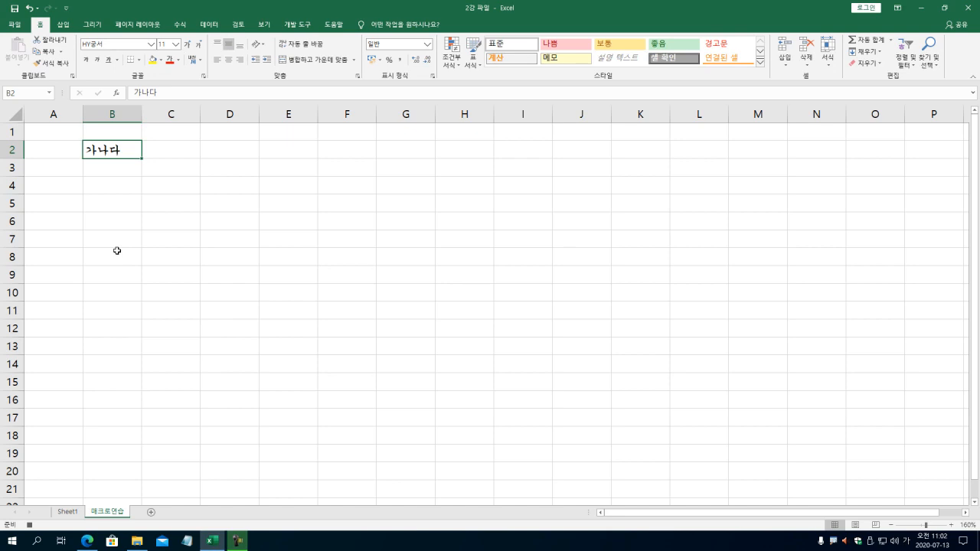
{"action": "left_click", "coordinate": [175, 45]}
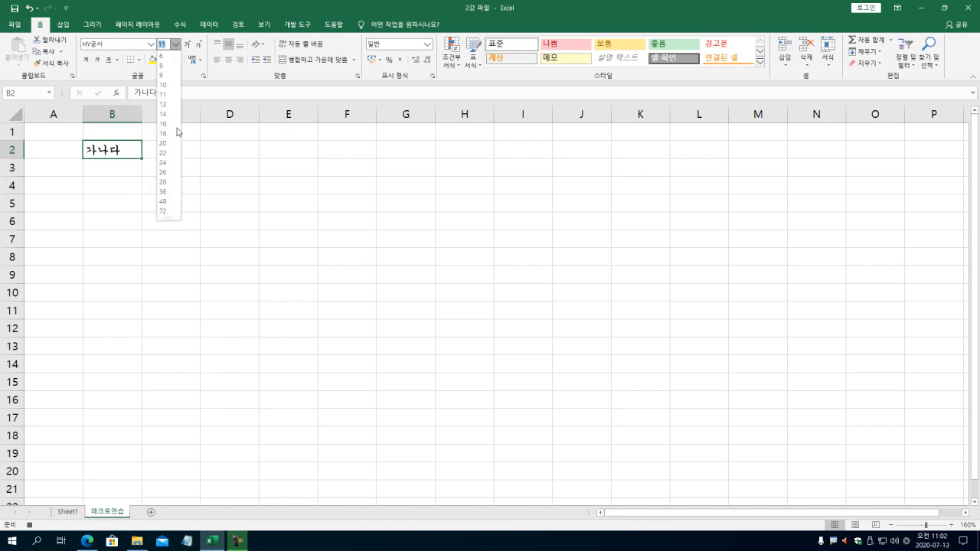
{"action": "left_click", "coordinate": [163, 144]}
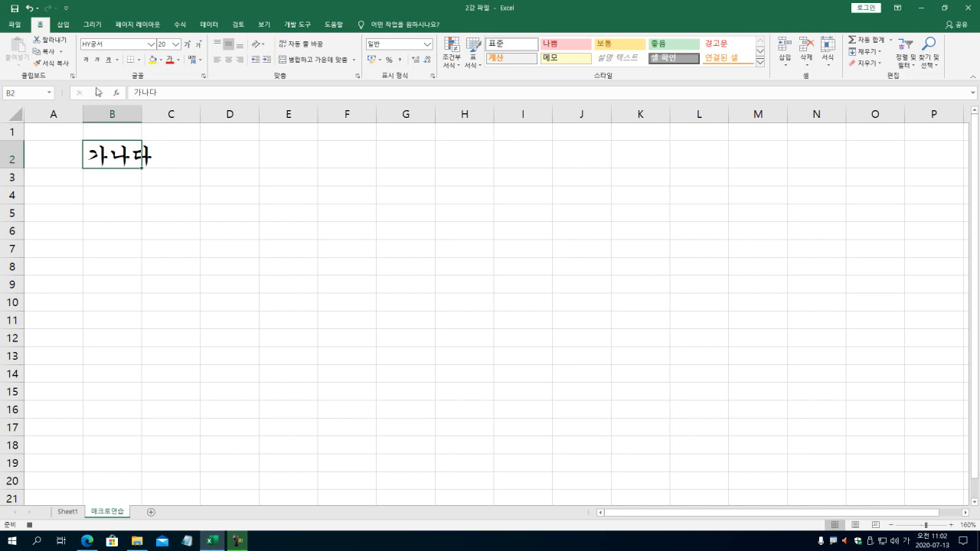
{"action": "left_click", "coordinate": [108, 60]}
{"action": "left_click", "coordinate": [178, 60]}
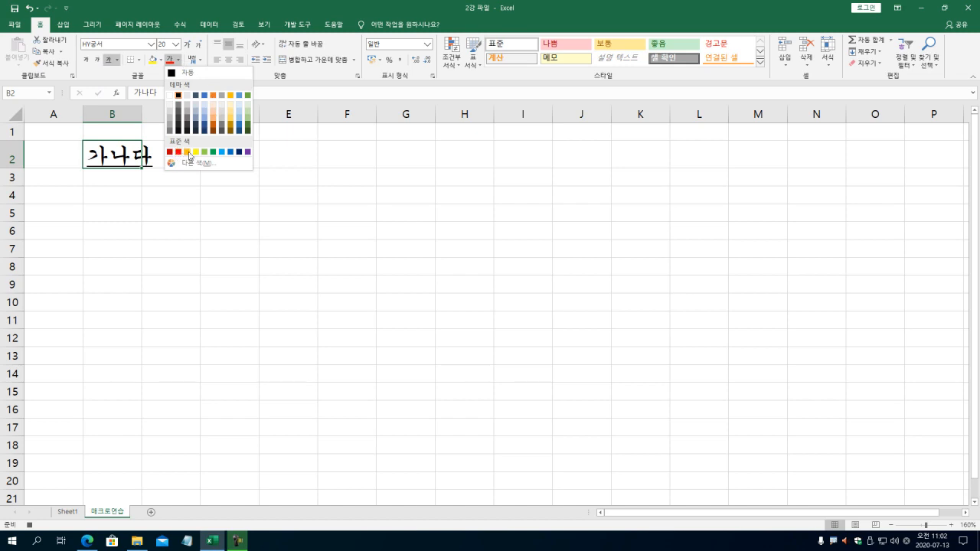
{"action": "left_click", "coordinate": [188, 152]}
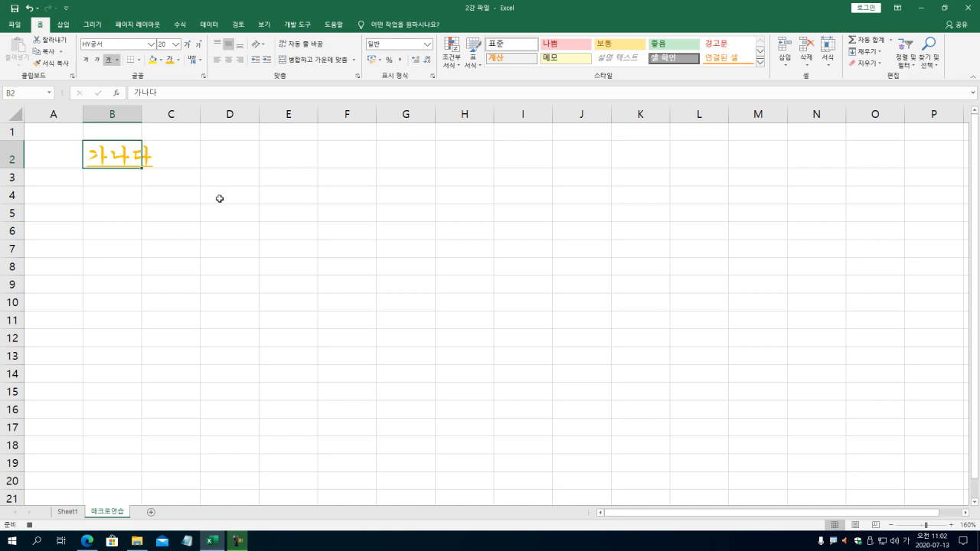
Step: Select cell D2 and stop the macro recording
{"action": "left_click", "coordinate": [237, 159]}
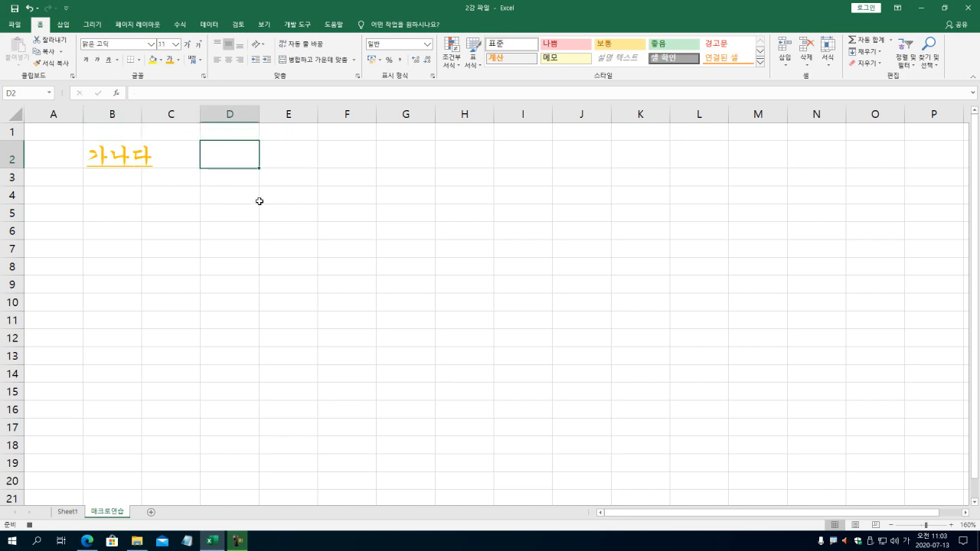
{"action": "left_click", "coordinate": [310, 28]}
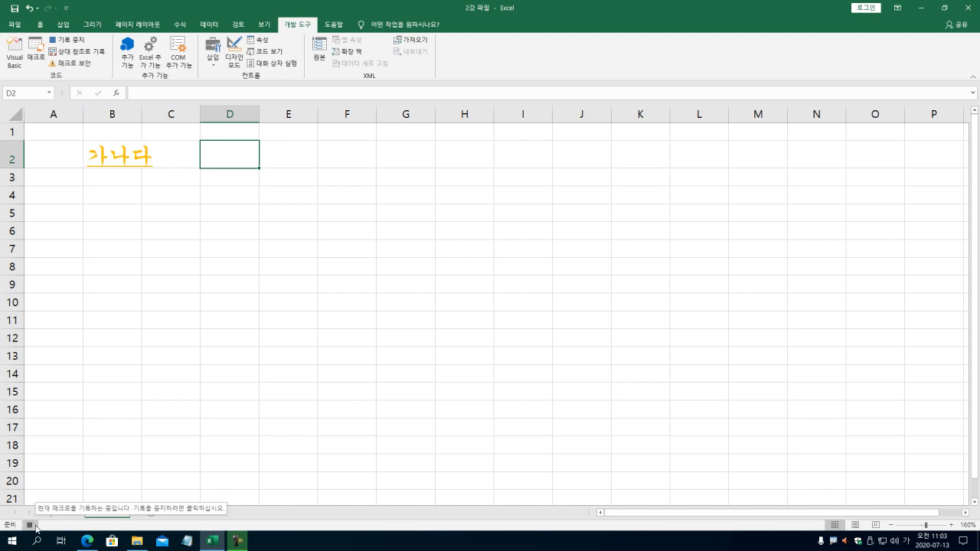
{"action": "left_click", "coordinate": [58, 41]}
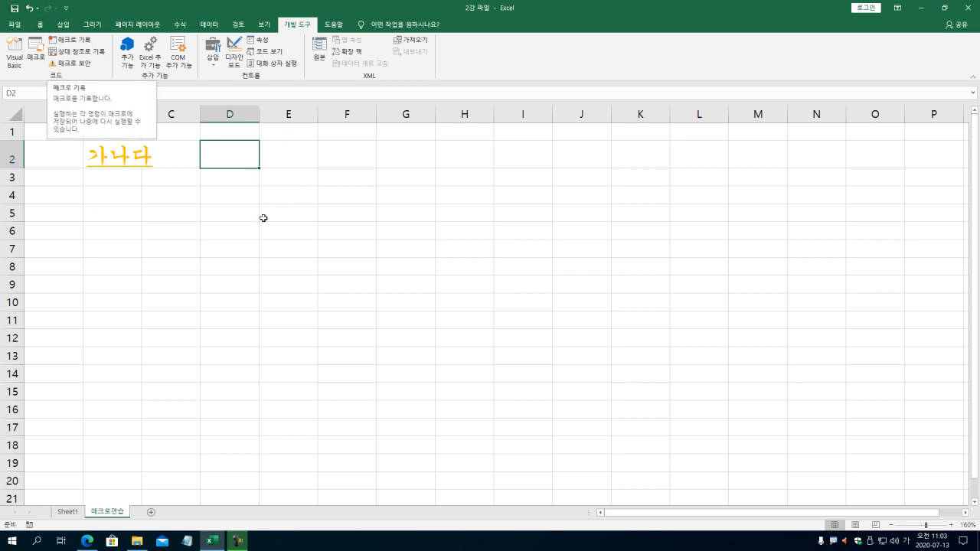
{"action": "left_click", "coordinate": [128, 191]}
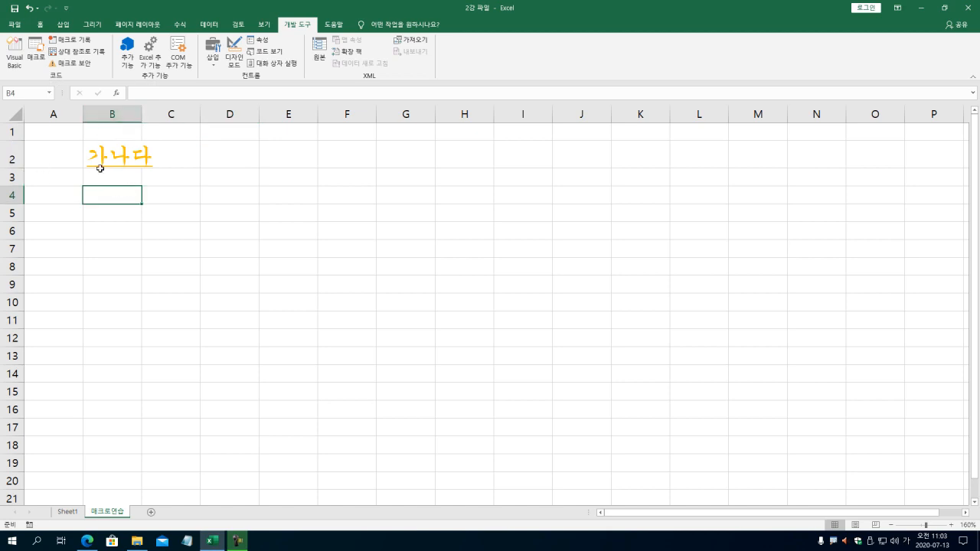
{"action": "left_click", "coordinate": [115, 159]}
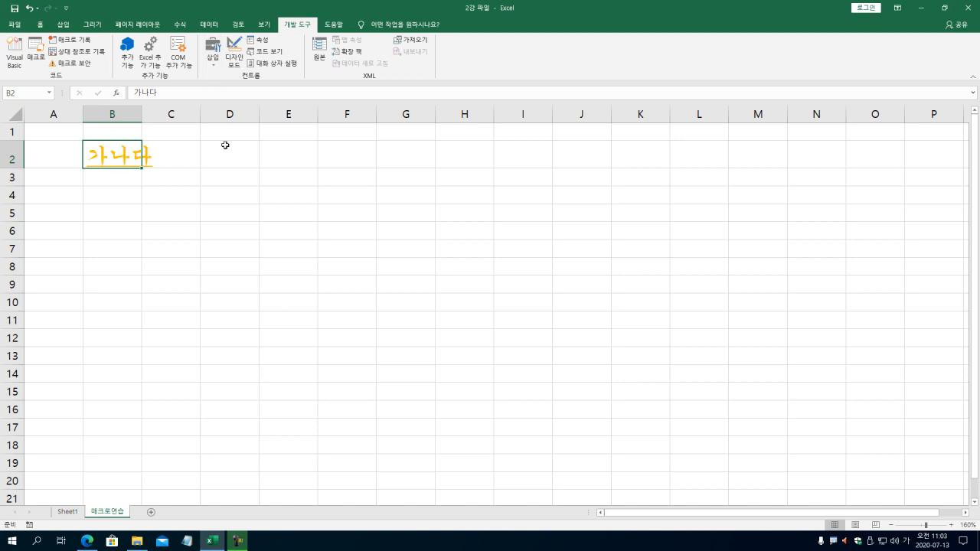
{"action": "left_click", "coordinate": [230, 154]}
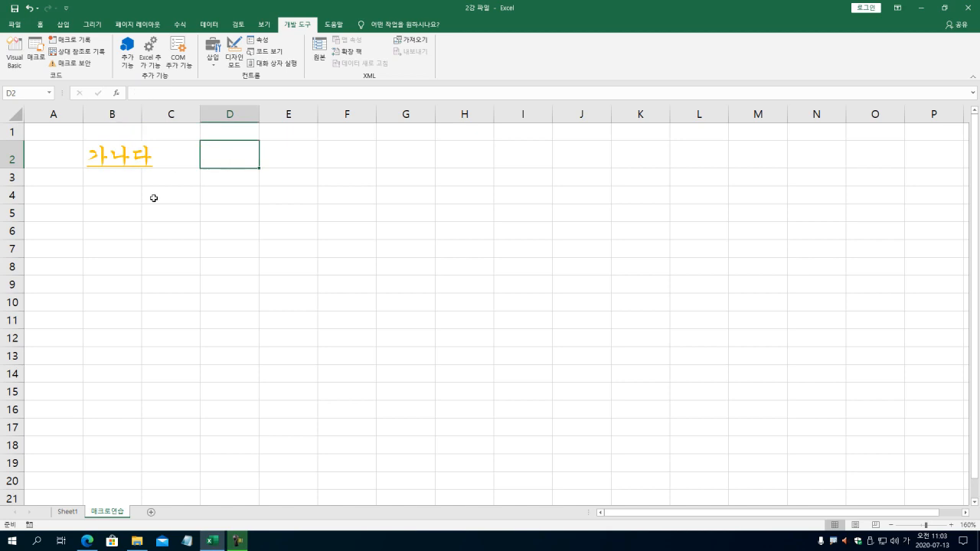
Step: Run the recorded 글자연습 macro from the macro list on the 매크로연습 sheet
{"action": "left_click", "coordinate": [36, 61]}
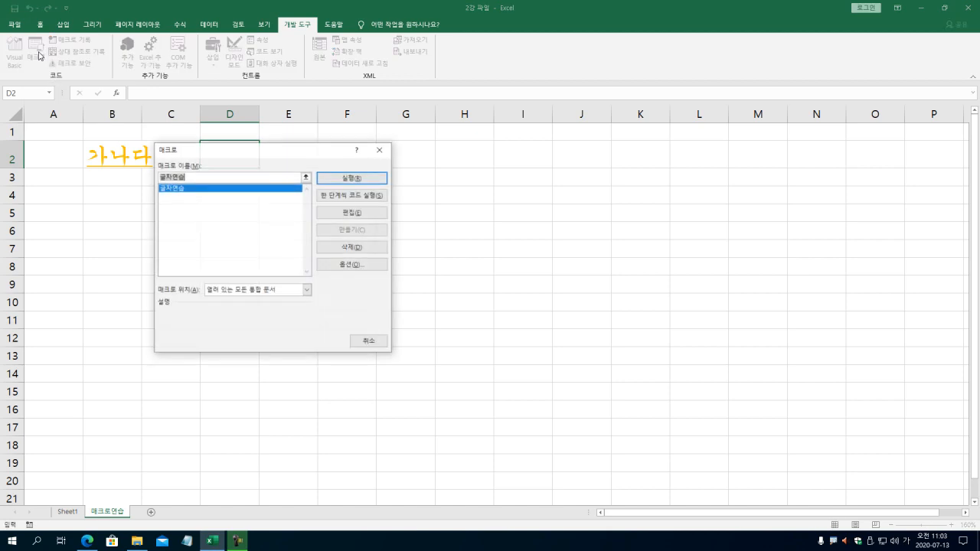
{"action": "left_click_drag", "start_coordinate": [256, 154], "coordinate": [483, 201]}
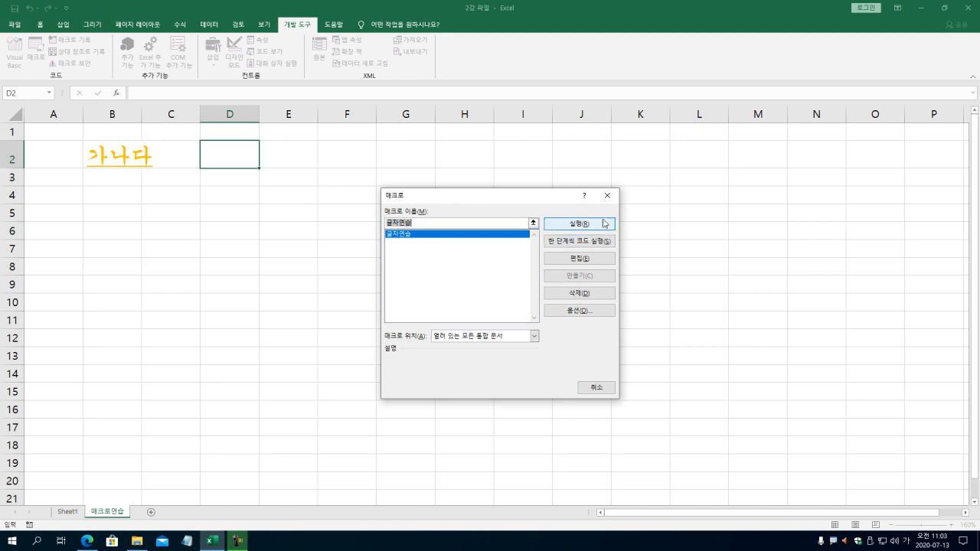
{"action": "left_click", "coordinate": [601, 226]}
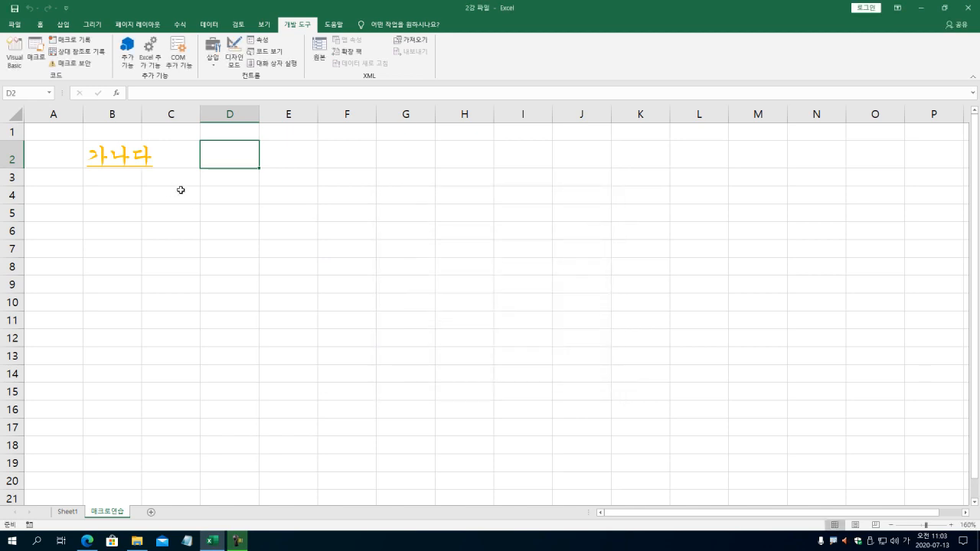
Step: Clear the contents of cell B2 and delete its entire row so the formatting goes too
{"action": "left_click", "coordinate": [100, 161]}
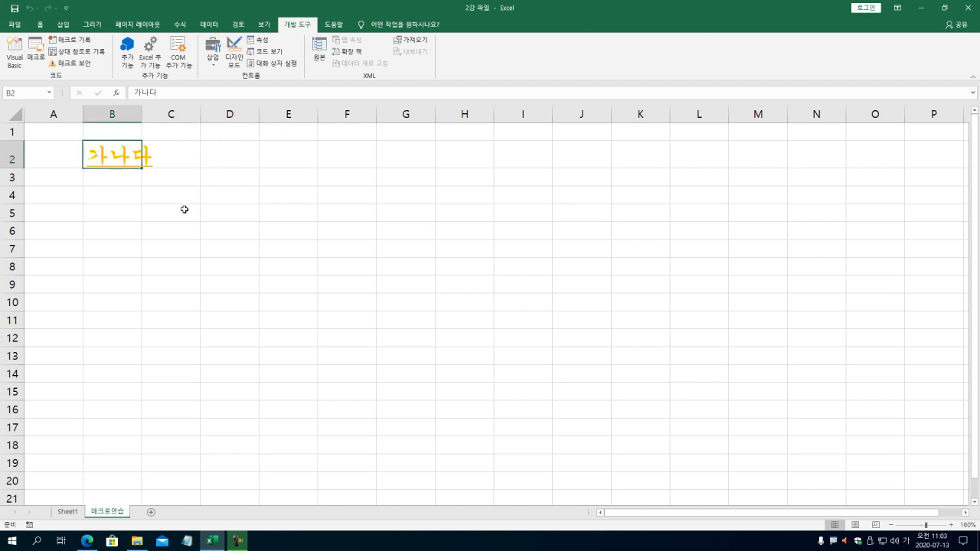
{"action": "key", "text": "Delete"}
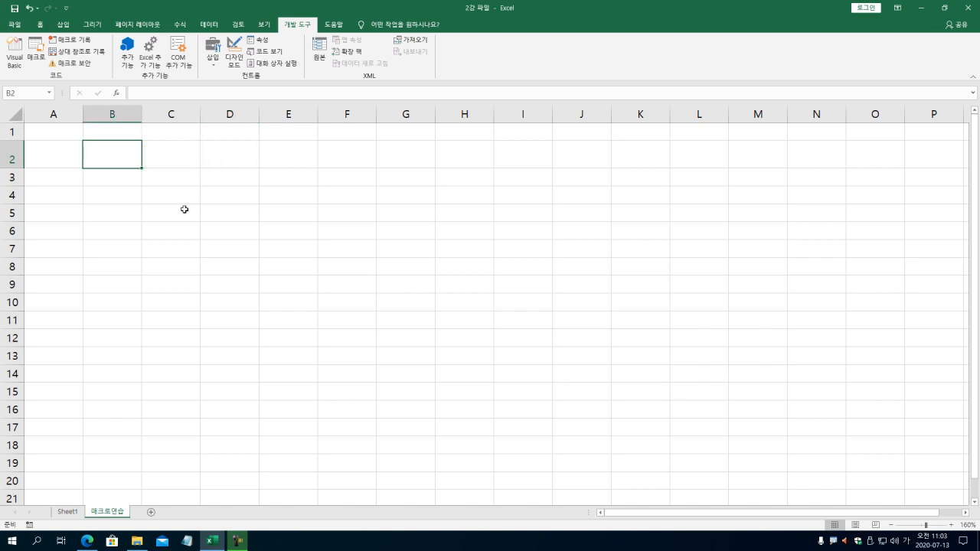
{"action": "left_click", "coordinate": [40, 24]}
{"action": "right_click", "coordinate": [110, 157]}
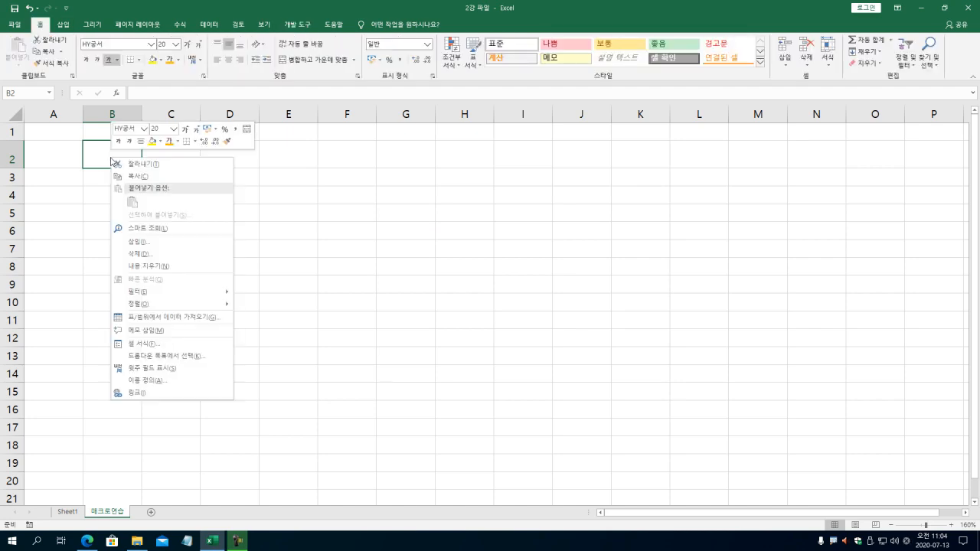
{"action": "left_click", "coordinate": [132, 256]}
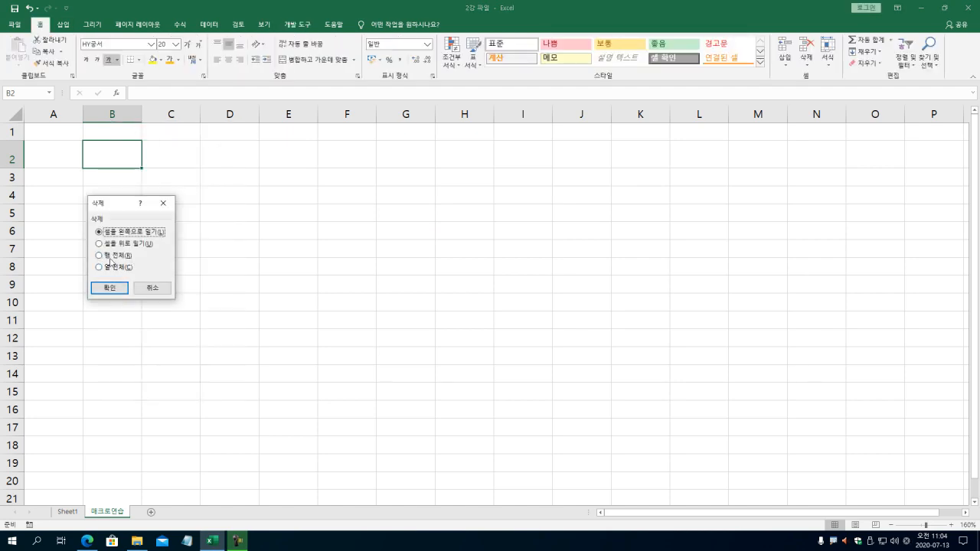
{"action": "left_click", "coordinate": [121, 257]}
{"action": "left_click", "coordinate": [109, 287]}
{"action": "left_click", "coordinate": [194, 288]}
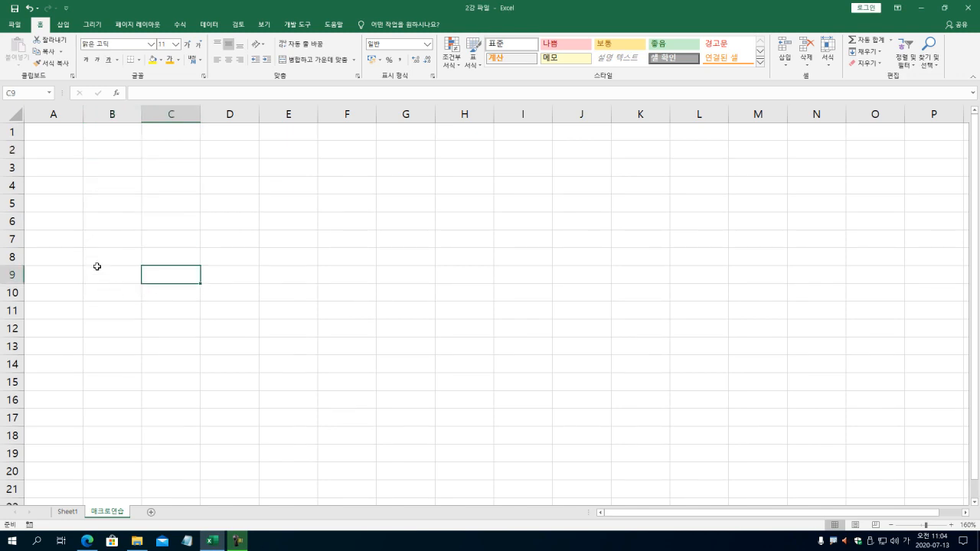
Step: Run the 글자연습 macro with the emptied cell B2 selected
{"action": "left_click", "coordinate": [100, 147]}
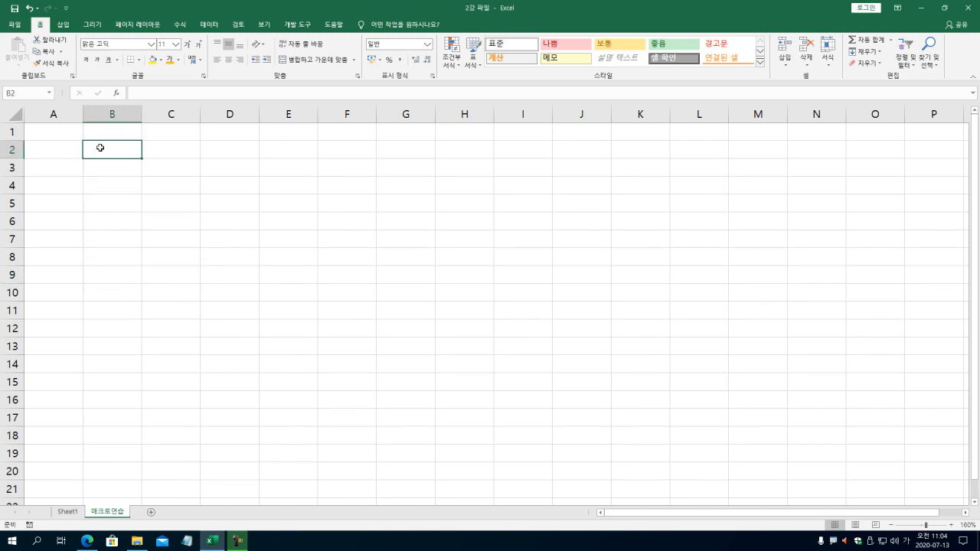
{"action": "left_click", "coordinate": [300, 24]}
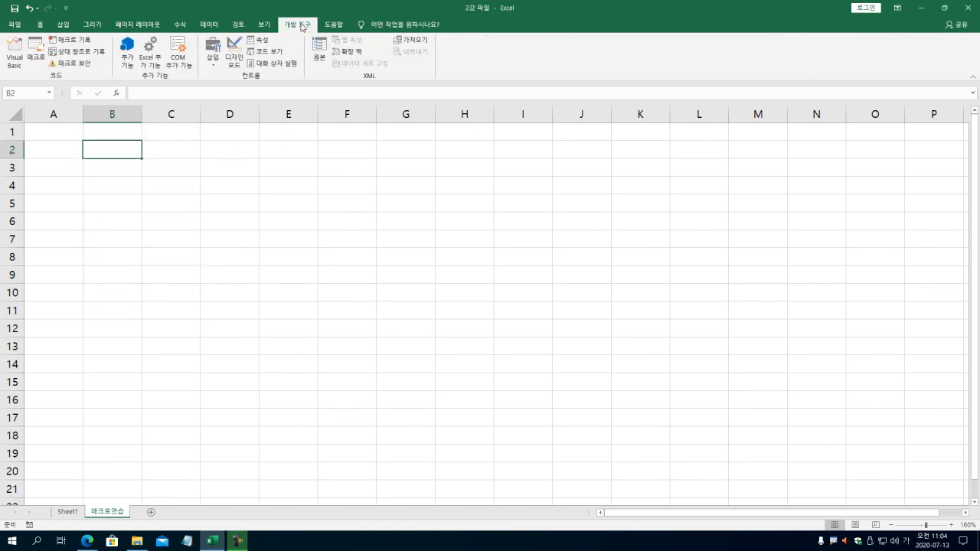
{"action": "left_click", "coordinate": [36, 53]}
{"action": "left_click", "coordinate": [582, 227]}
Step: Delete cell B2 together with its formatted text, shifting the remaining cells left
{"action": "left_click", "coordinate": [125, 161]}
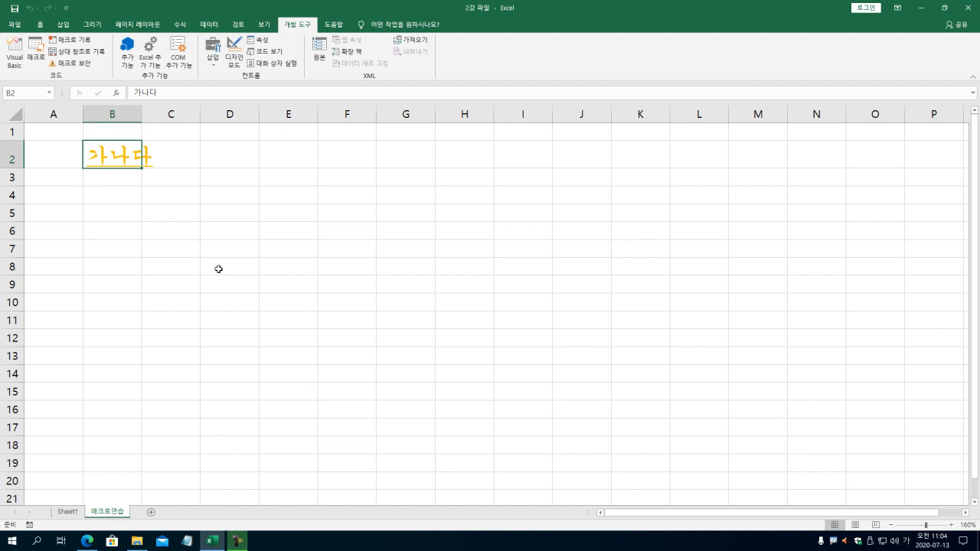
{"action": "right_click", "coordinate": [105, 157]}
{"action": "left_click", "coordinate": [129, 253]}
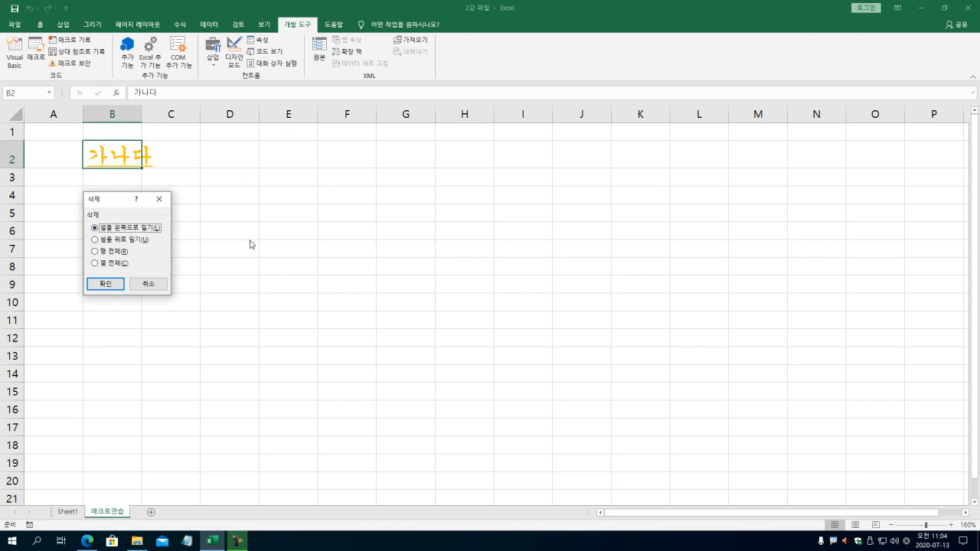
{"action": "left_click", "coordinate": [95, 285]}
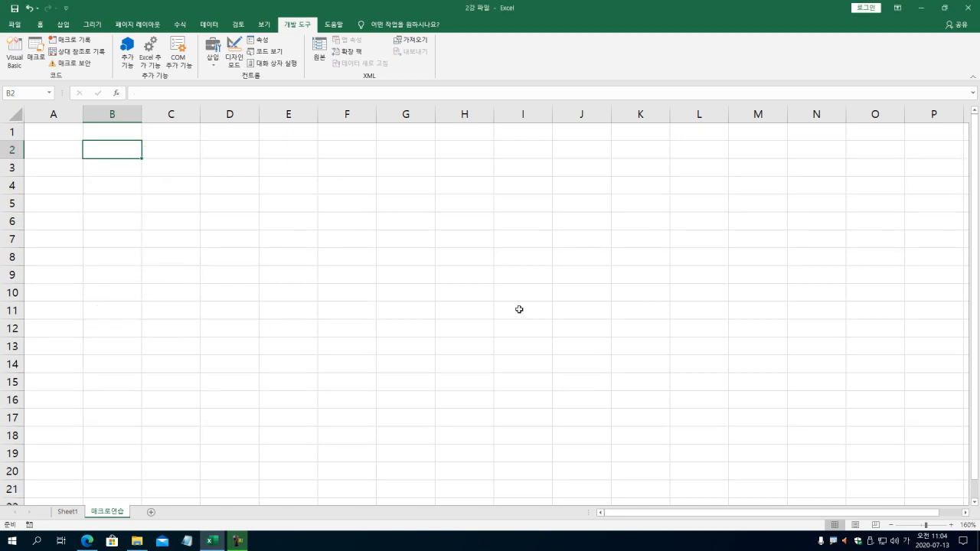
Step: Run the 글자연습 macro again, starting from a cell below B2 in column B
{"action": "left_click", "coordinate": [96, 181]}
{"action": "left_click", "coordinate": [36, 50]}
{"action": "left_click", "coordinate": [575, 223]}
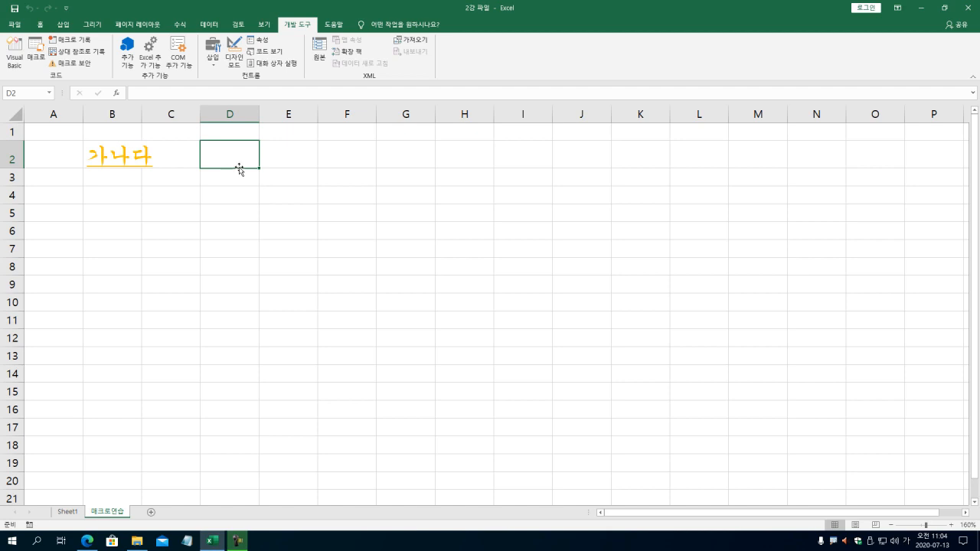
Step: Select cell F2, view the run options for 글자연습 in the macro list and close it without running the macro
{"action": "left_click", "coordinate": [322, 166]}
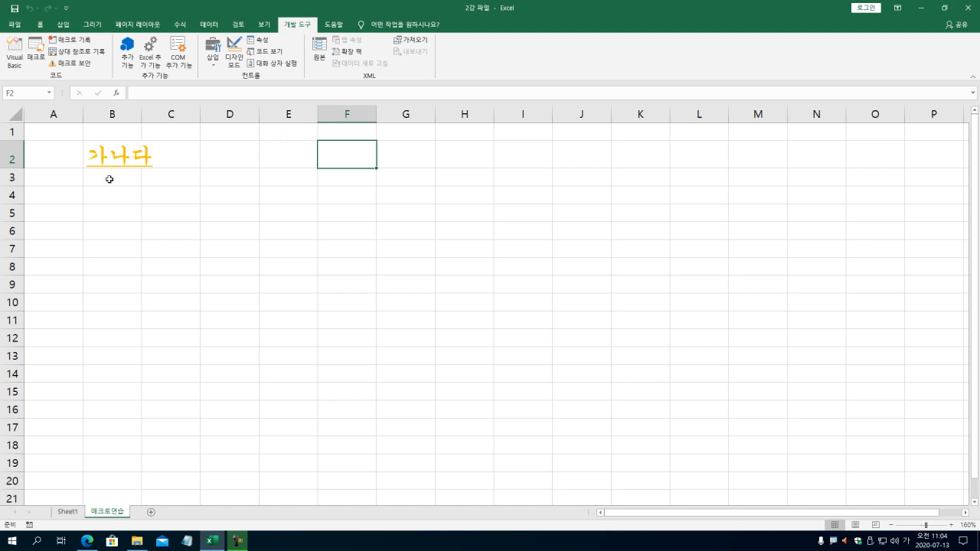
{"action": "left_click", "coordinate": [36, 53]}
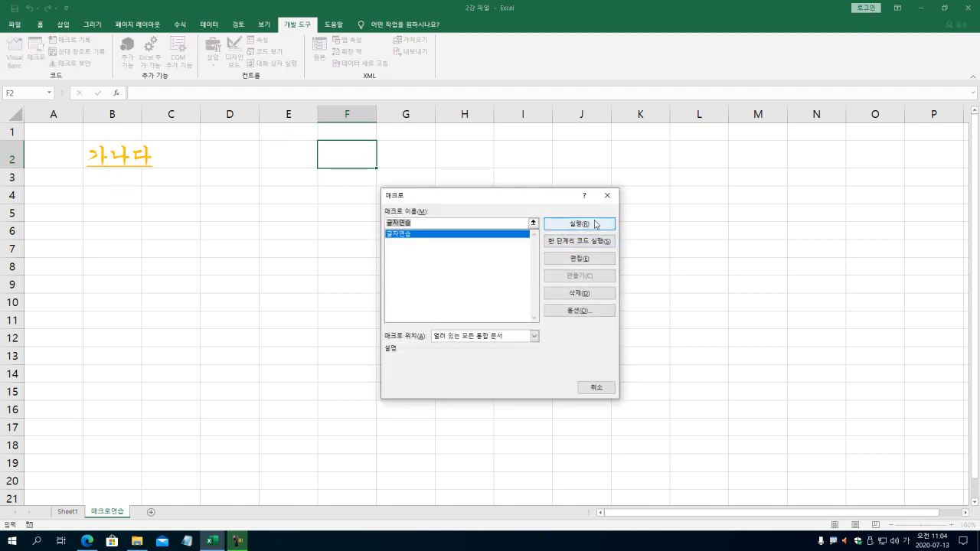
{"action": "left_click", "coordinate": [593, 388]}
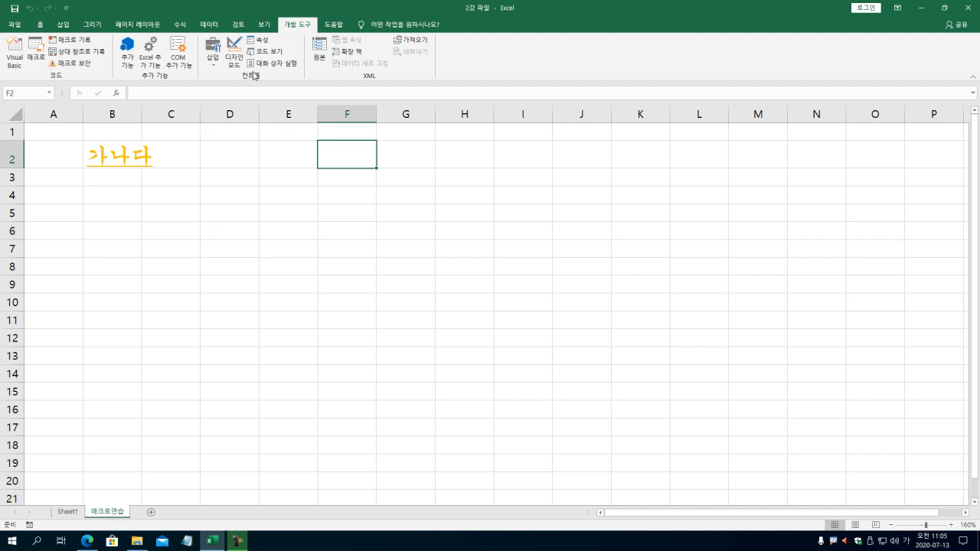
Step: Insert a form-control button across cells D2 and E2 and assign the 글자연습 macro to it
{"action": "left_click", "coordinate": [210, 61]}
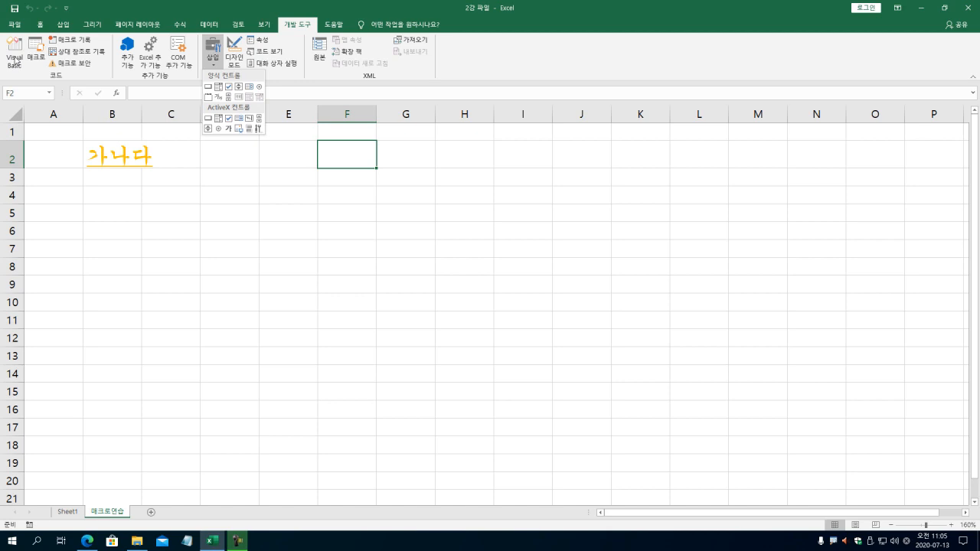
{"action": "left_click", "coordinate": [208, 87]}
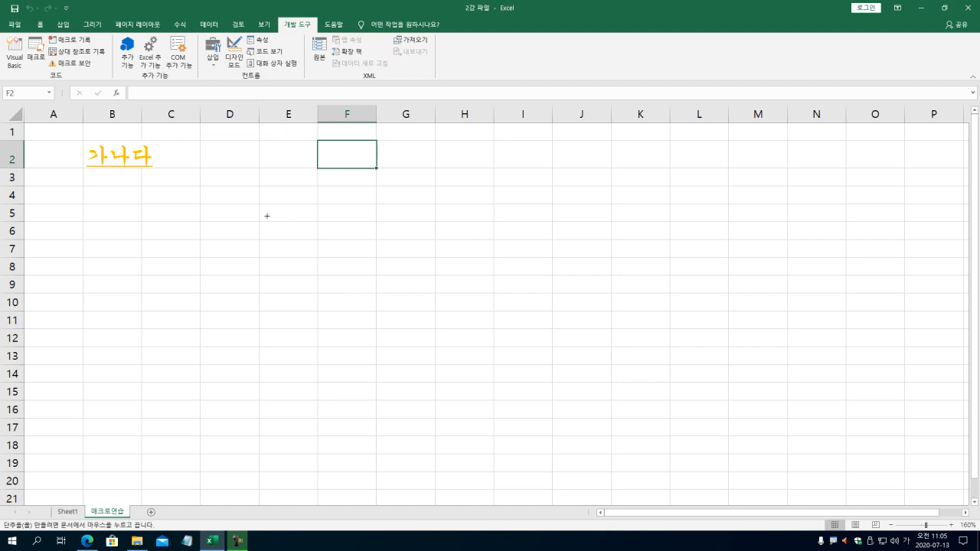
{"action": "left_click_drag", "start_coordinate": [250, 148], "coordinate": [320, 171]}
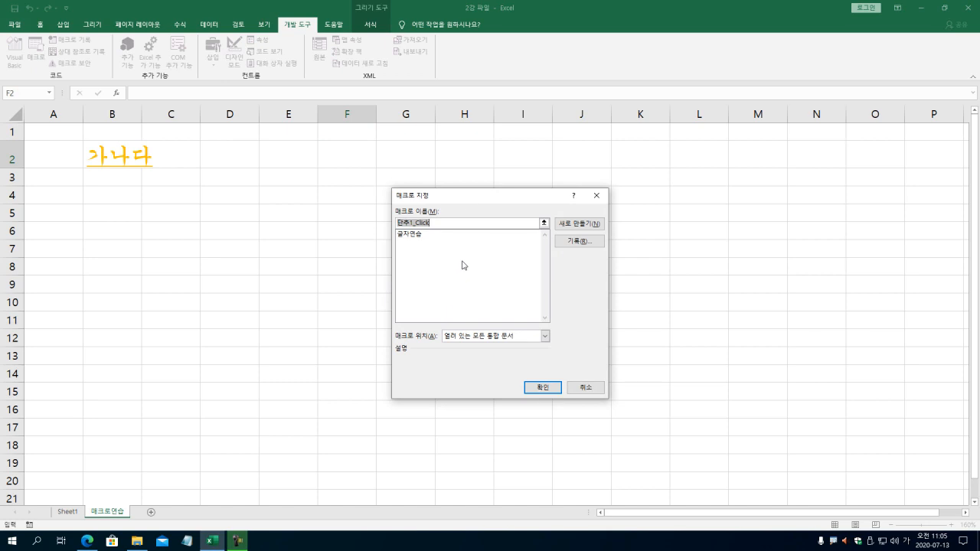
{"action": "left_click_drag", "start_coordinate": [467, 196], "coordinate": [436, 149]}
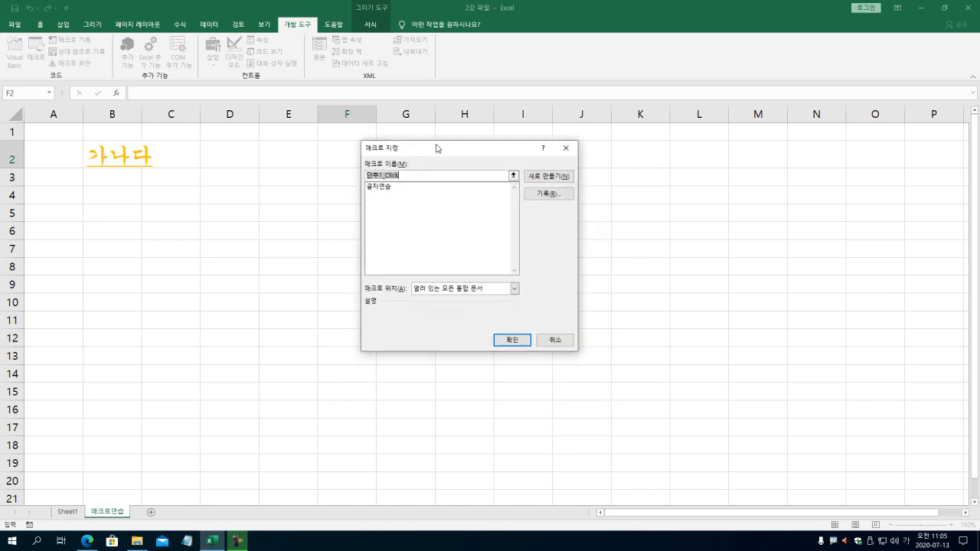
{"action": "left_click", "coordinate": [385, 191]}
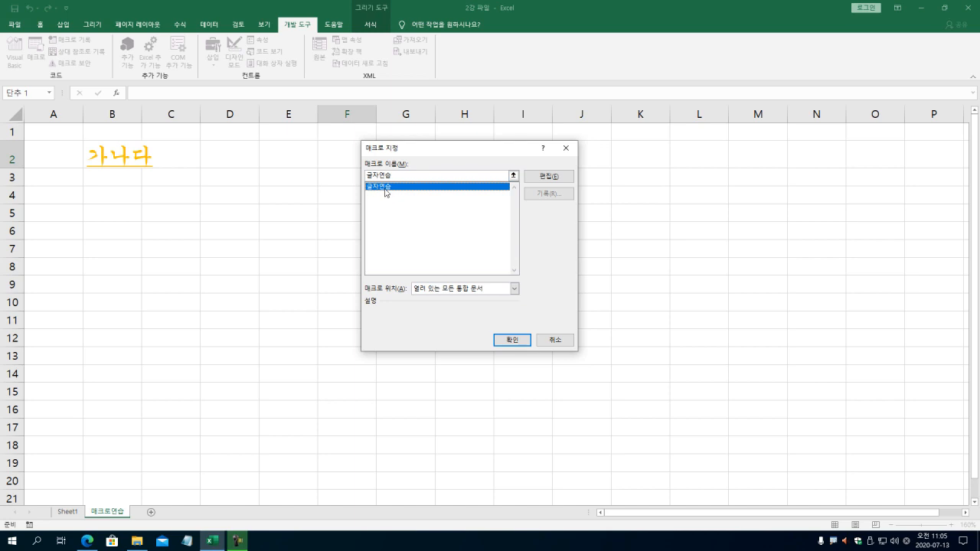
{"action": "left_click", "coordinate": [507, 340]}
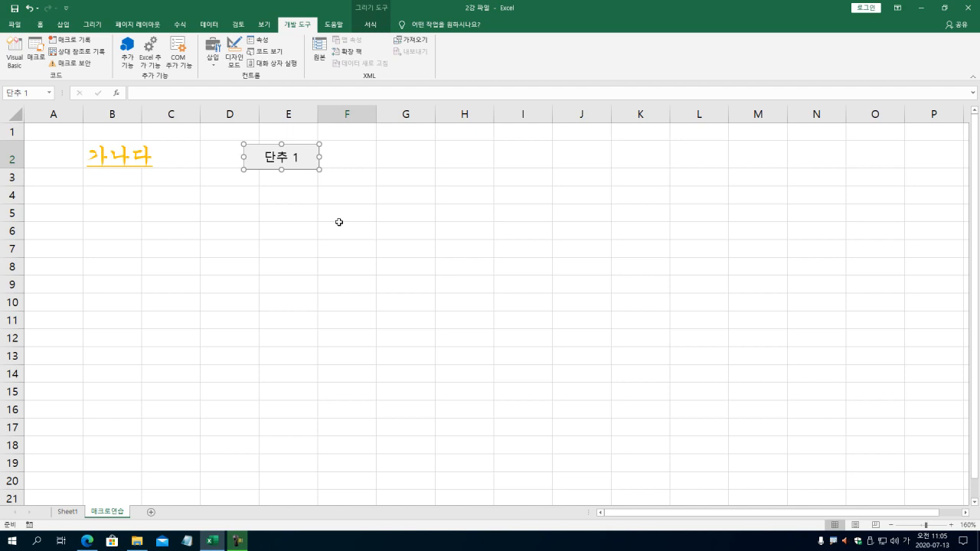
Step: Label the new button 글자연습 and use it to run its assigned macro
{"action": "type", "text": "글자연습"}
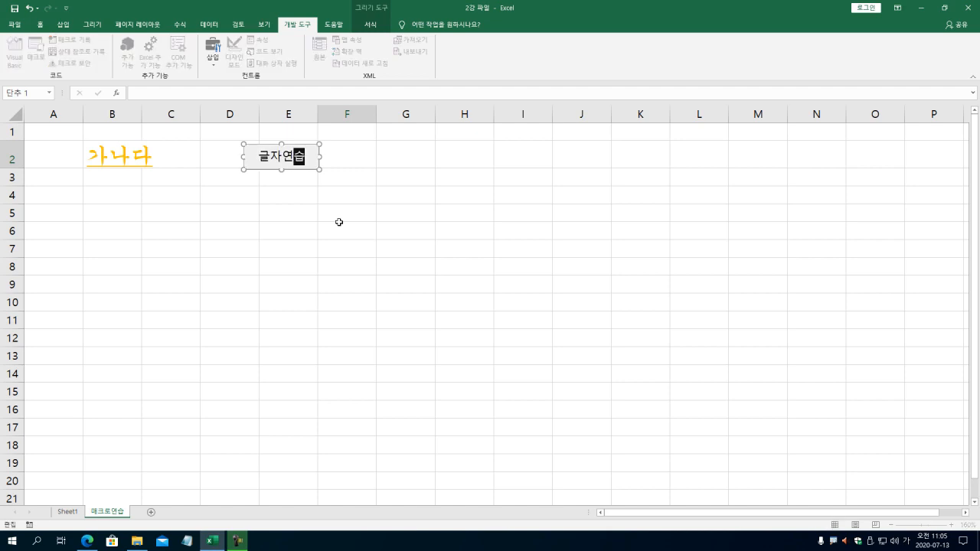
{"action": "left_click", "coordinate": [415, 194]}
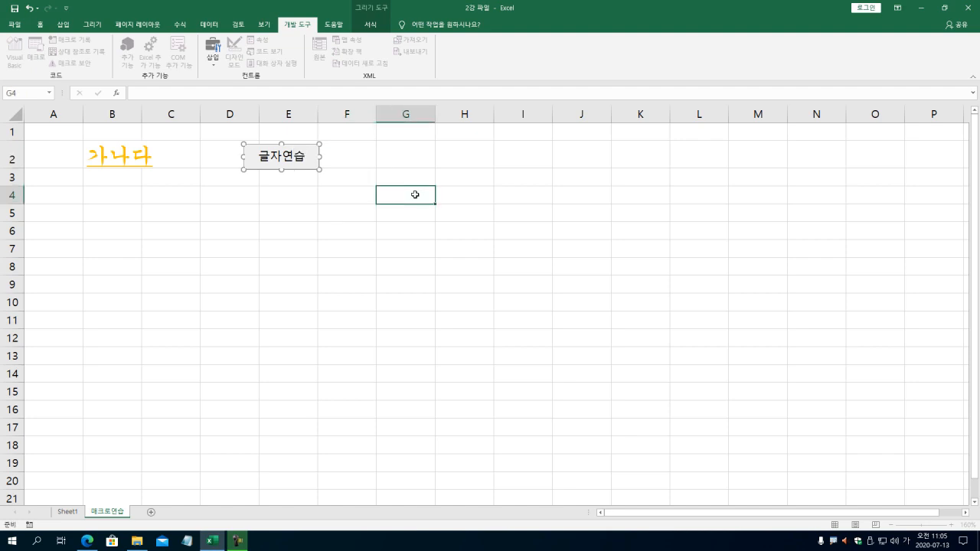
{"action": "left_click", "coordinate": [289, 161]}
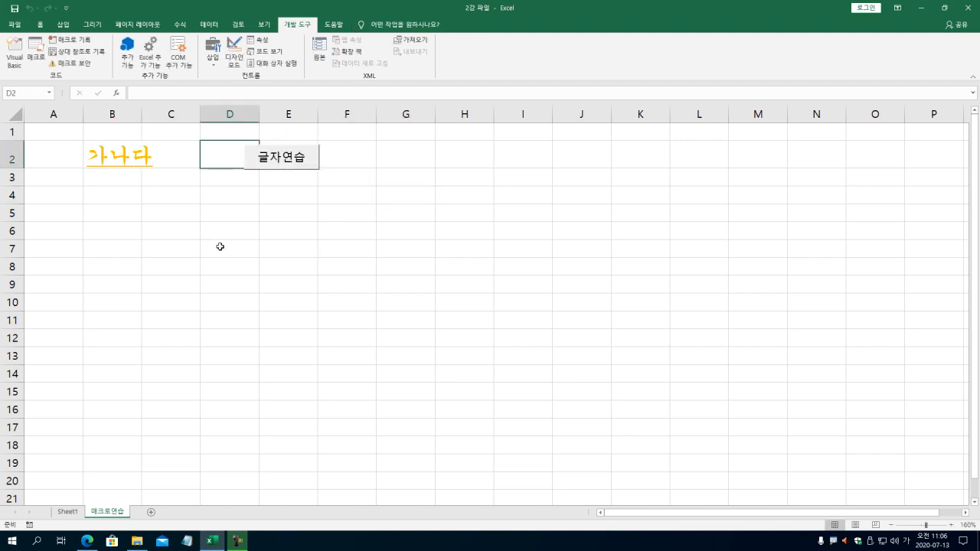
Step: Clear all content and formatting from cell B2 and run the macro with the 글자연습 button
{"action": "left_click", "coordinate": [112, 156]}
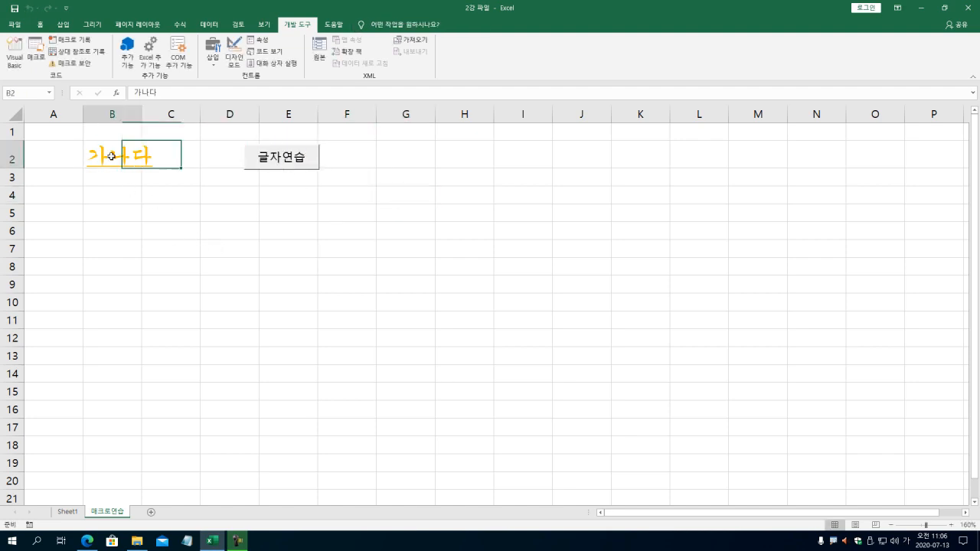
{"action": "left_click", "coordinate": [41, 24]}
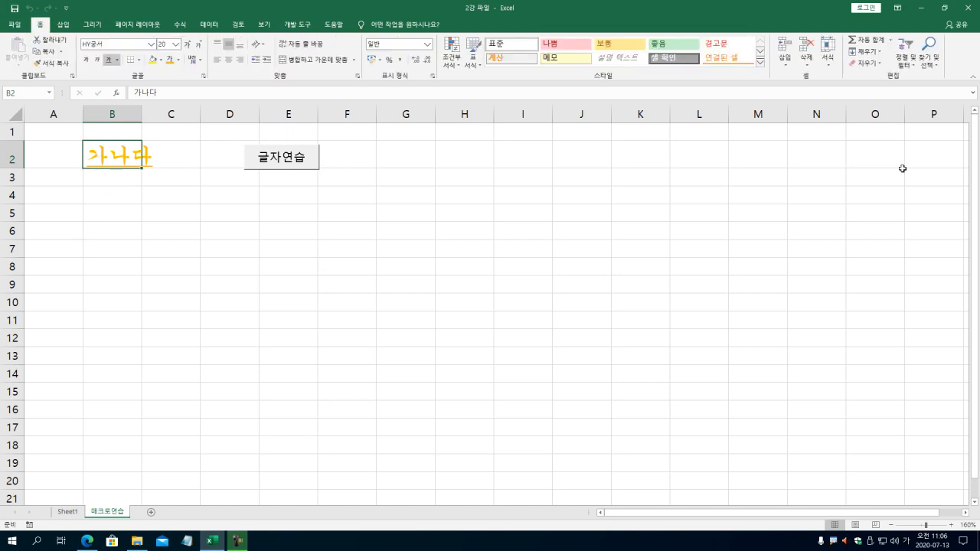
{"action": "left_click", "coordinate": [864, 62]}
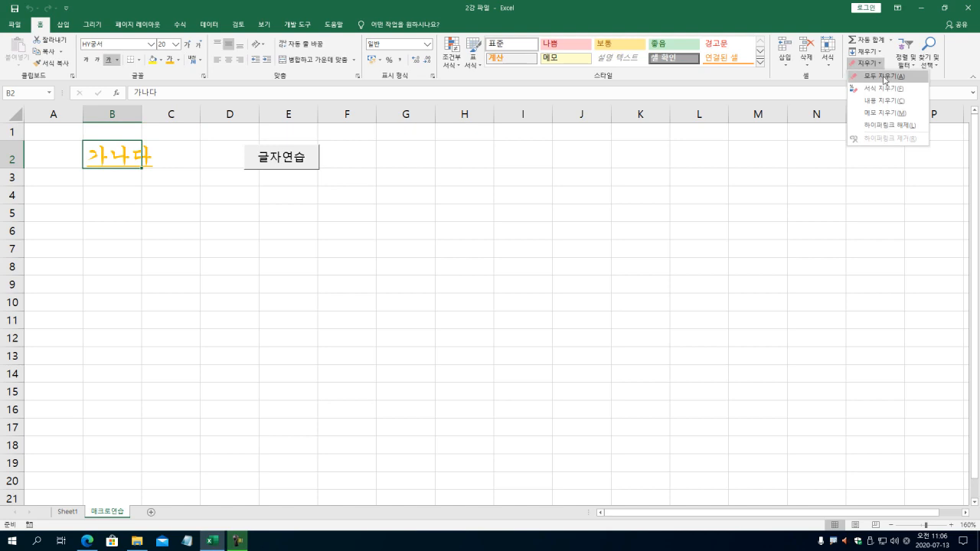
{"action": "left_click", "coordinate": [884, 77]}
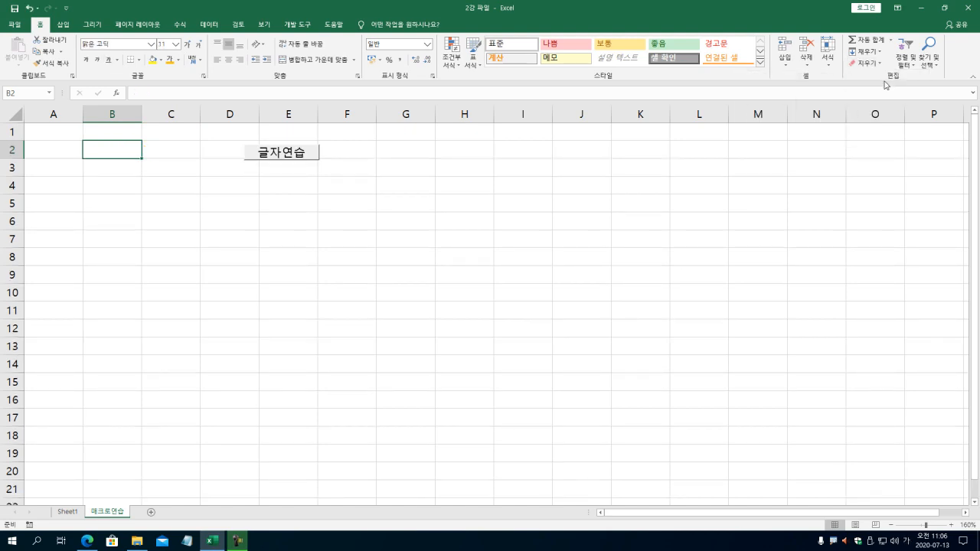
{"action": "left_click", "coordinate": [242, 228]}
{"action": "left_click", "coordinate": [298, 157]}
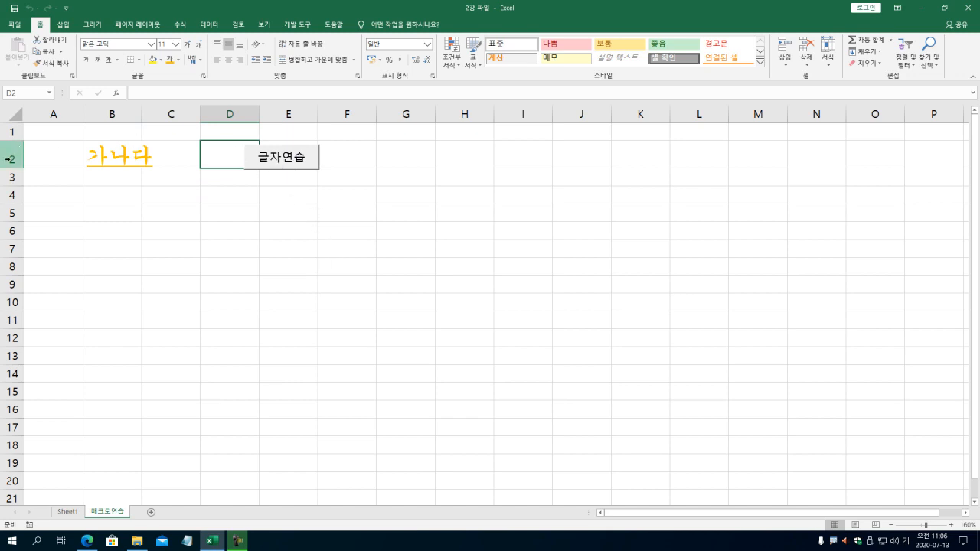
Step: Repeat the button test by clearing everything from B2 and rerunning 글자연습, leaving cell F3 selected
{"action": "left_click", "coordinate": [134, 153]}
{"action": "left_click", "coordinate": [865, 64]}
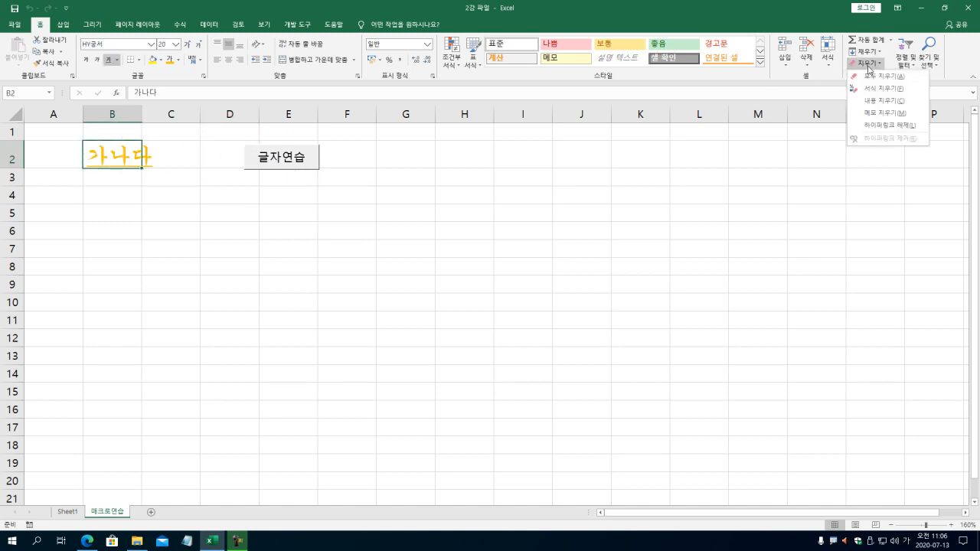
{"action": "left_click", "coordinate": [889, 78]}
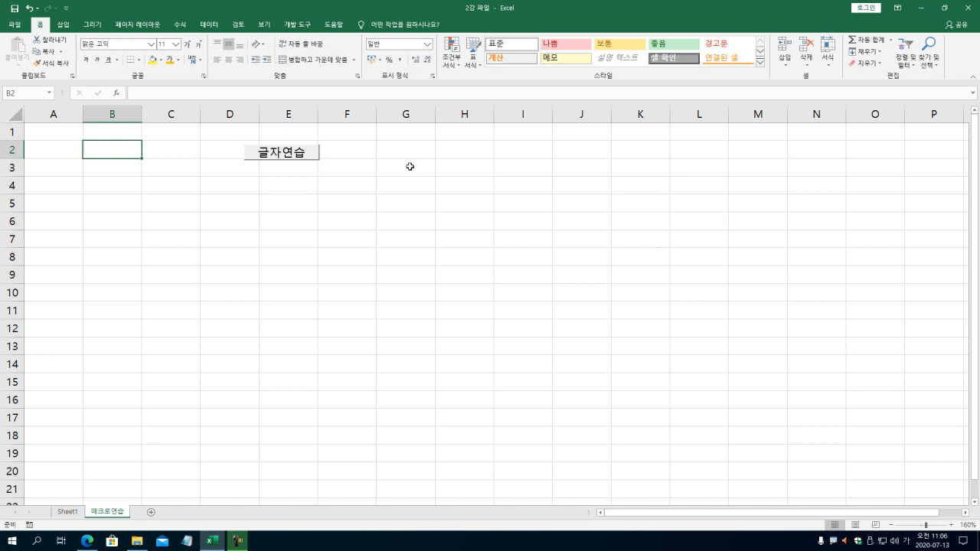
{"action": "left_click", "coordinate": [290, 153]}
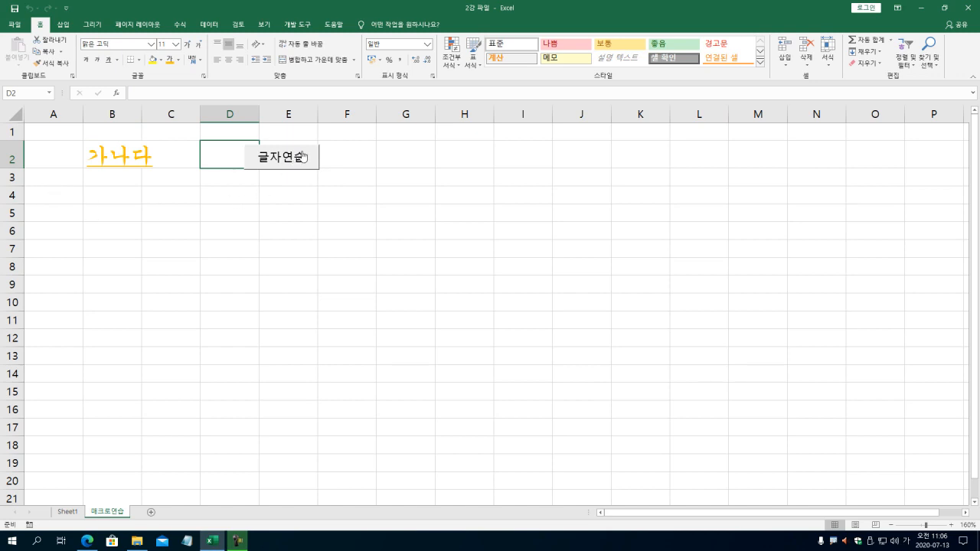
{"action": "left_click", "coordinate": [350, 177]}
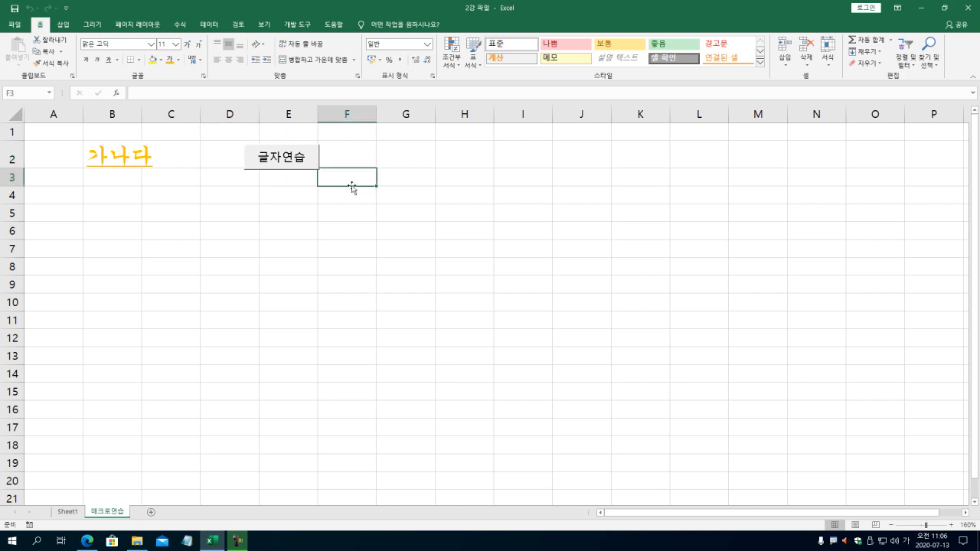
Step: Draw a right block arrow below the 글자연습 button, label it 글자연습 and widen it to about 2.55 cm
{"action": "left_click", "coordinate": [64, 25]}
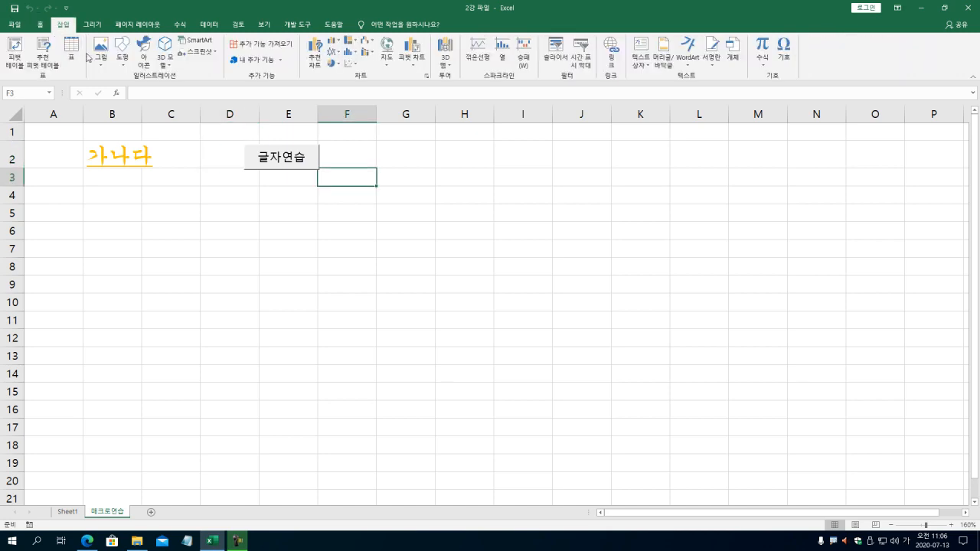
{"action": "left_click", "coordinate": [127, 54]}
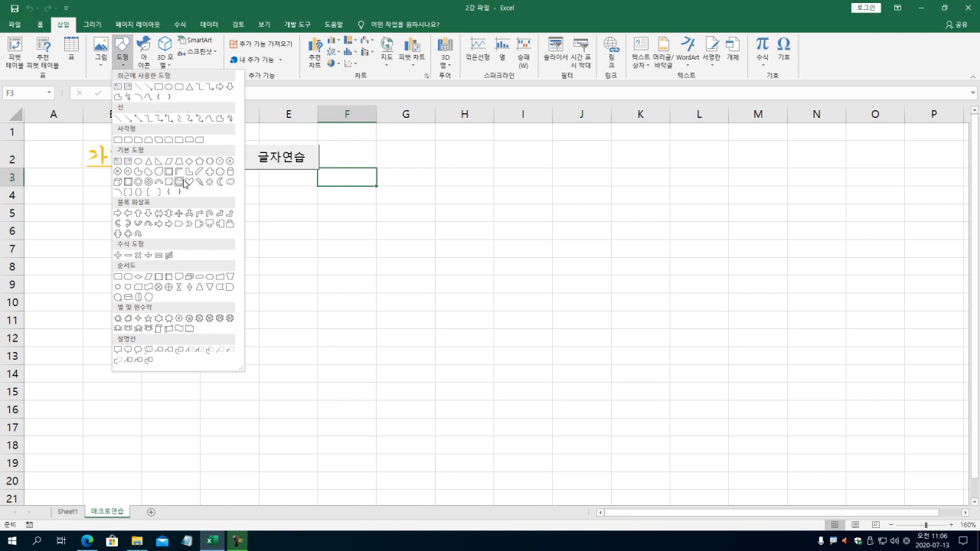
{"action": "left_click", "coordinate": [117, 213]}
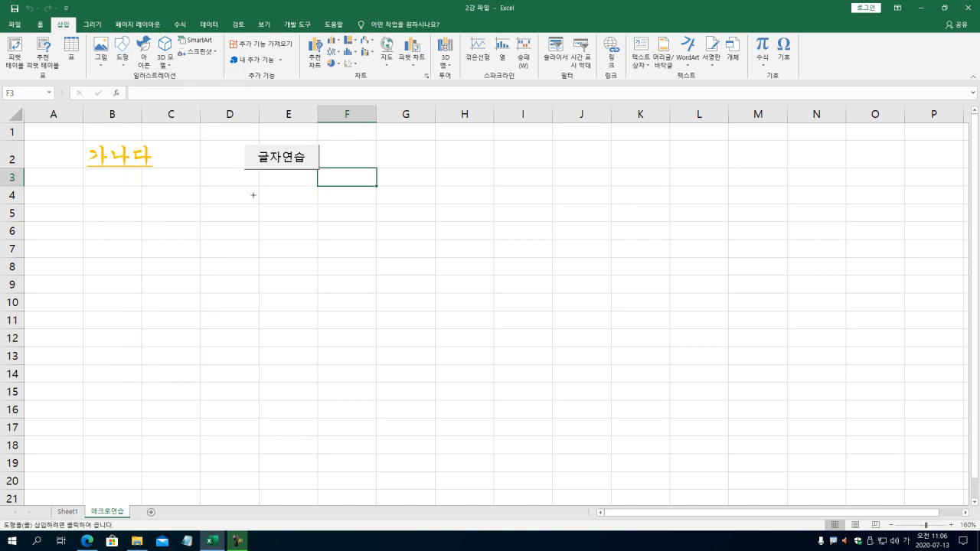
{"action": "mouse_move", "coordinate": [247, 184]}
{"action": "left_mouse_down"}
{"action": "mouse_move", "coordinate": [306, 210]}
{"action": "mouse_move", "coordinate": [294, 224]}
{"action": "mouse_move", "coordinate": [275, 205]}
{"action": "left_mouse_up"}
{"action": "type", "text": "글자"}
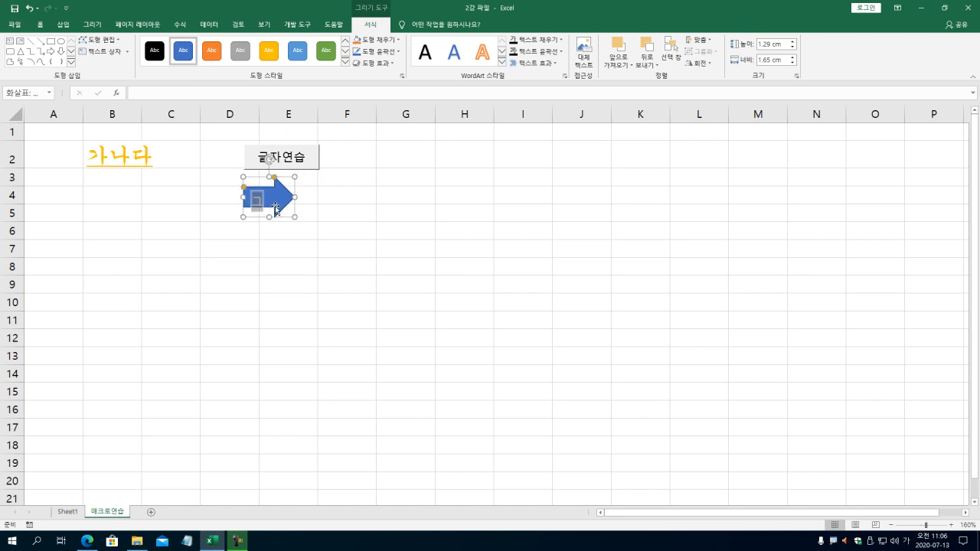
{"action": "key", "text": "Return"}
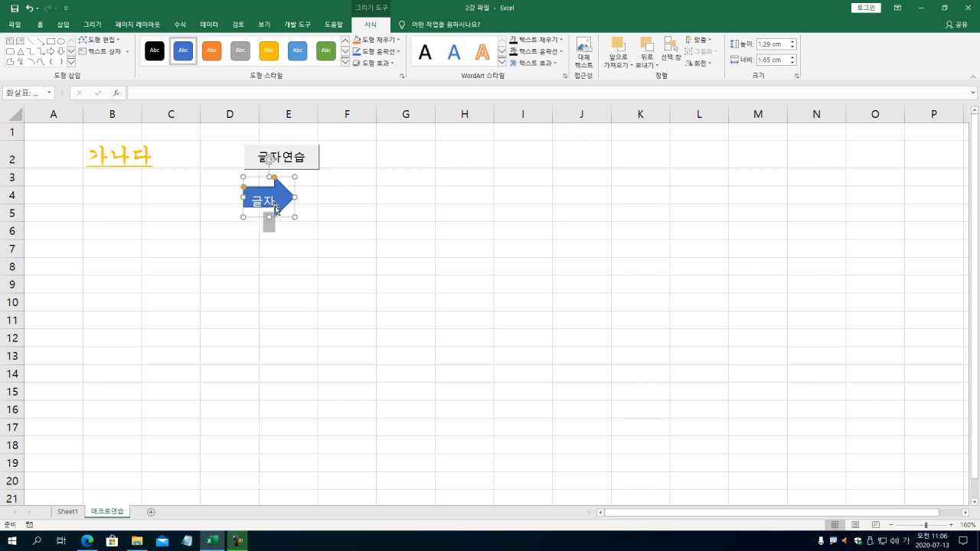
{"action": "left_click_drag", "start_coordinate": [295, 197], "coordinate": [321, 198]}
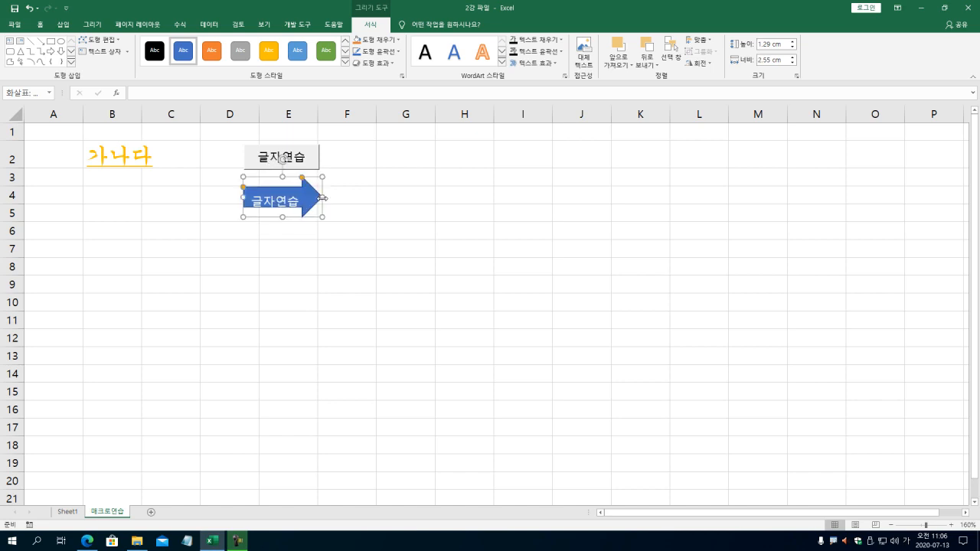
{"action": "left_click", "coordinate": [343, 237]}
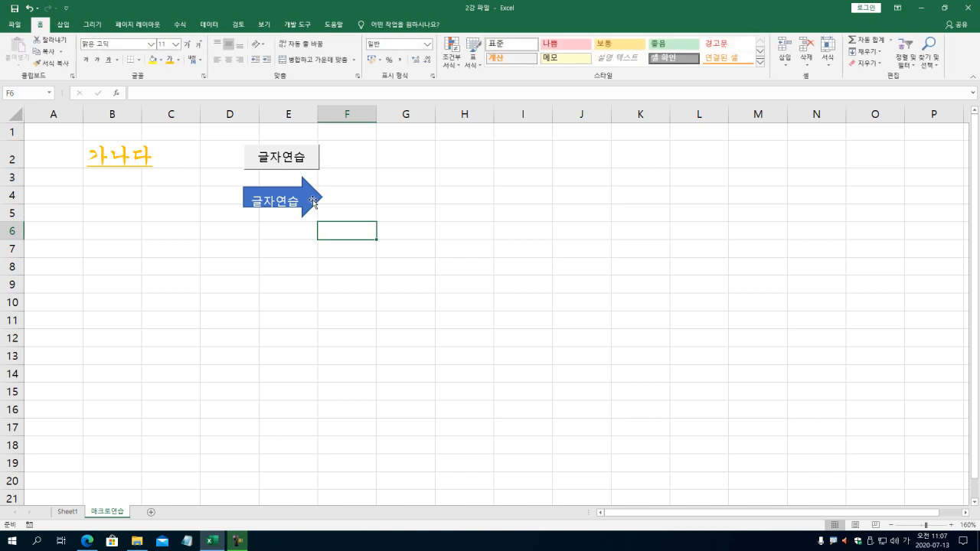
Step: Assign the 글자연습 macro to the arrow shape and run it from the shape
{"action": "right_click", "coordinate": [313, 201]}
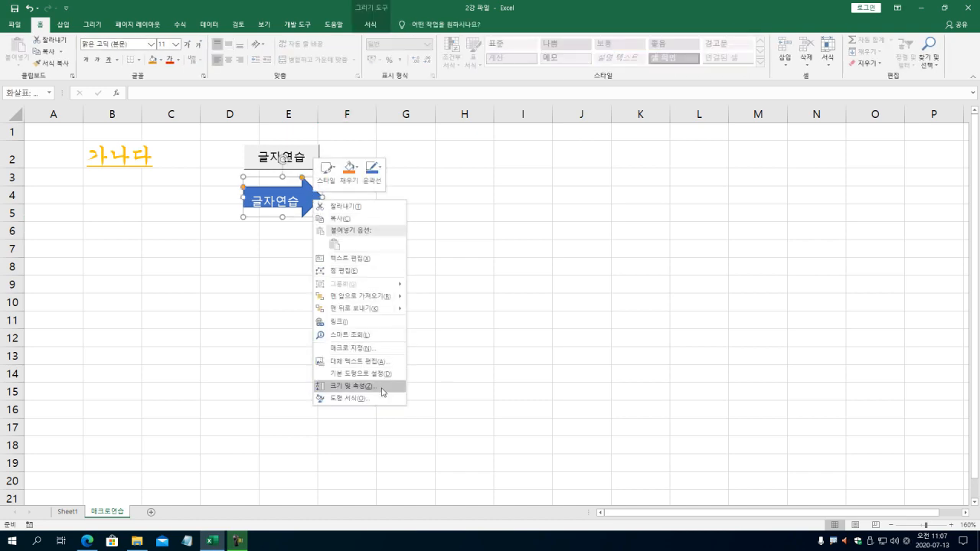
{"action": "left_click", "coordinate": [357, 350]}
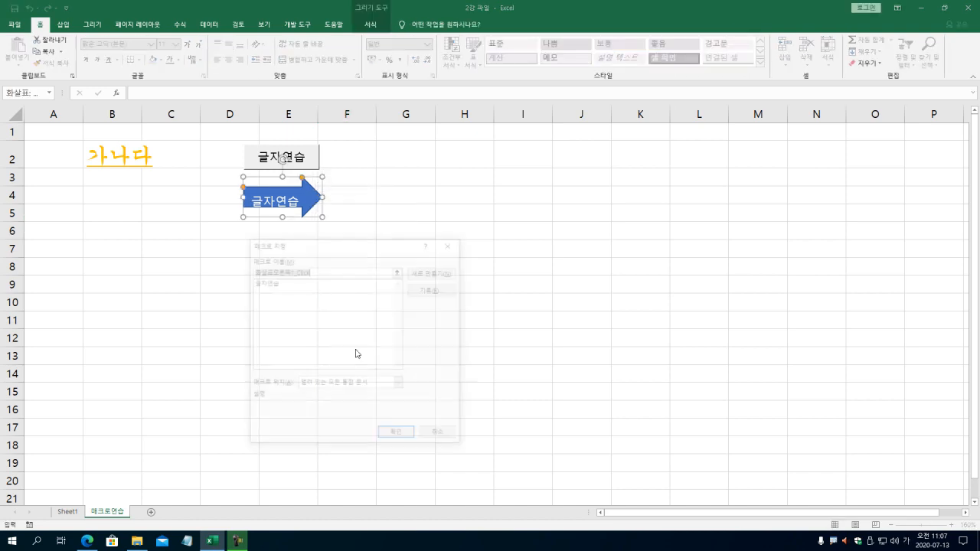
{"action": "left_click", "coordinate": [264, 283]}
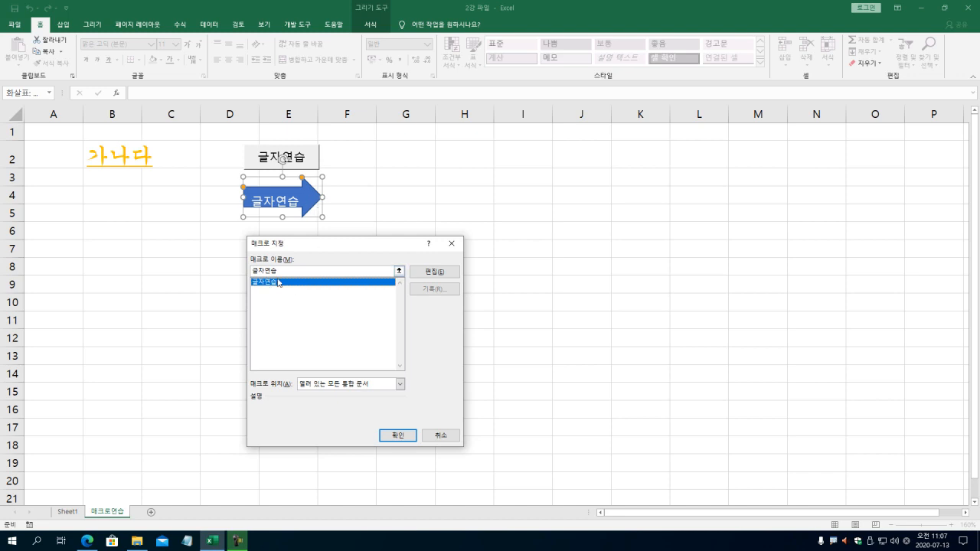
{"action": "left_click", "coordinate": [410, 435]}
{"action": "left_click", "coordinate": [299, 308]}
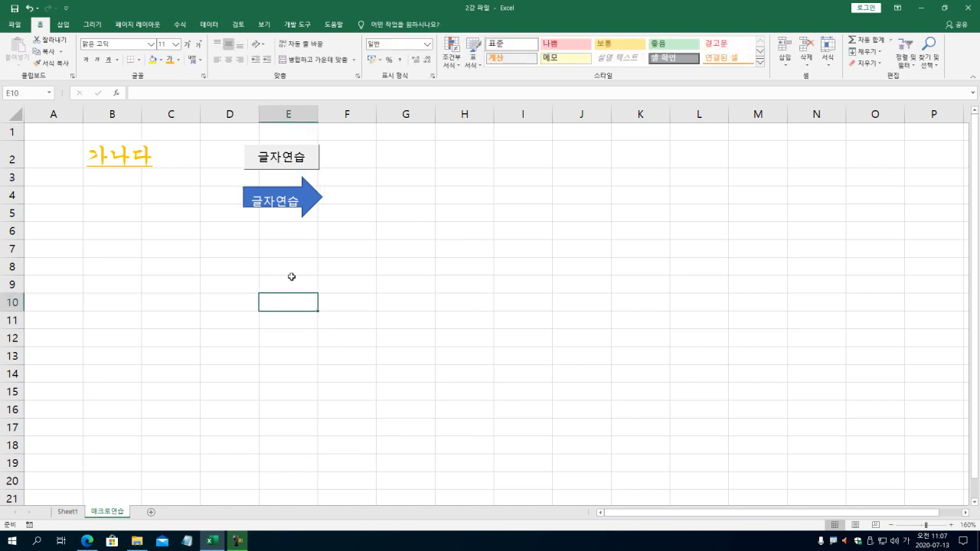
{"action": "left_click", "coordinate": [269, 200]}
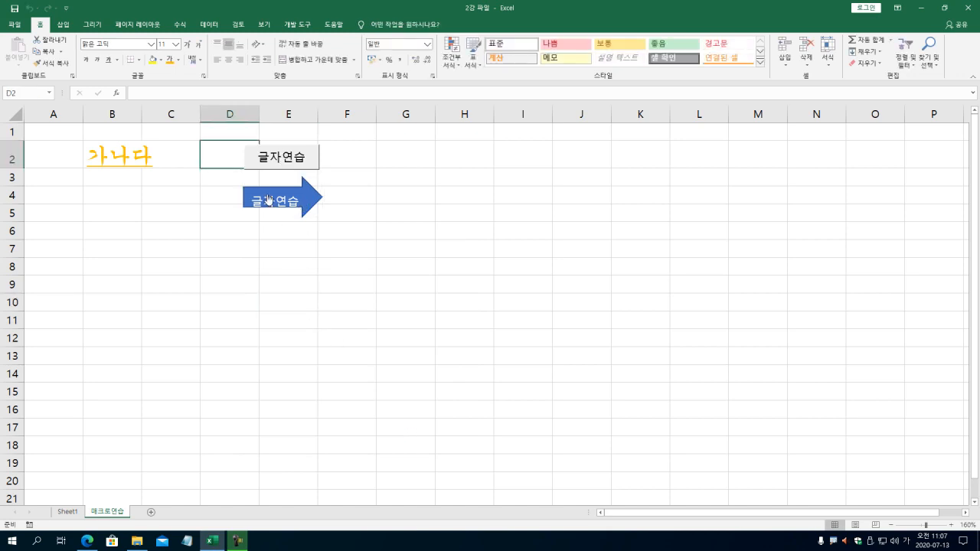
Step: Clear all content and formatting from cell B2 and run the macro with the 글자연습 arrow shape
{"action": "left_click", "coordinate": [114, 156]}
{"action": "left_click", "coordinate": [864, 63]}
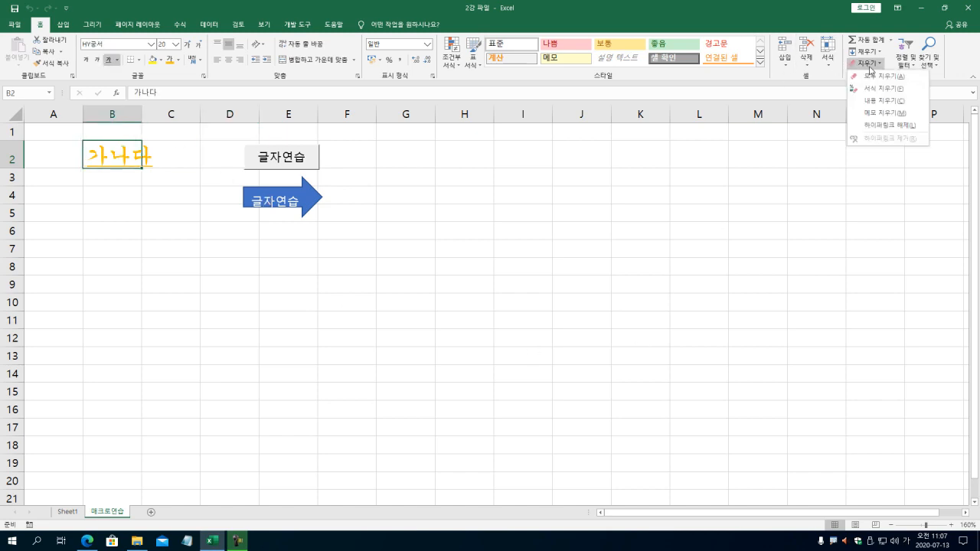
{"action": "left_click", "coordinate": [881, 77]}
{"action": "left_click", "coordinate": [288, 243]}
{"action": "left_click", "coordinate": [332, 280]}
{"action": "left_click", "coordinate": [308, 195]}
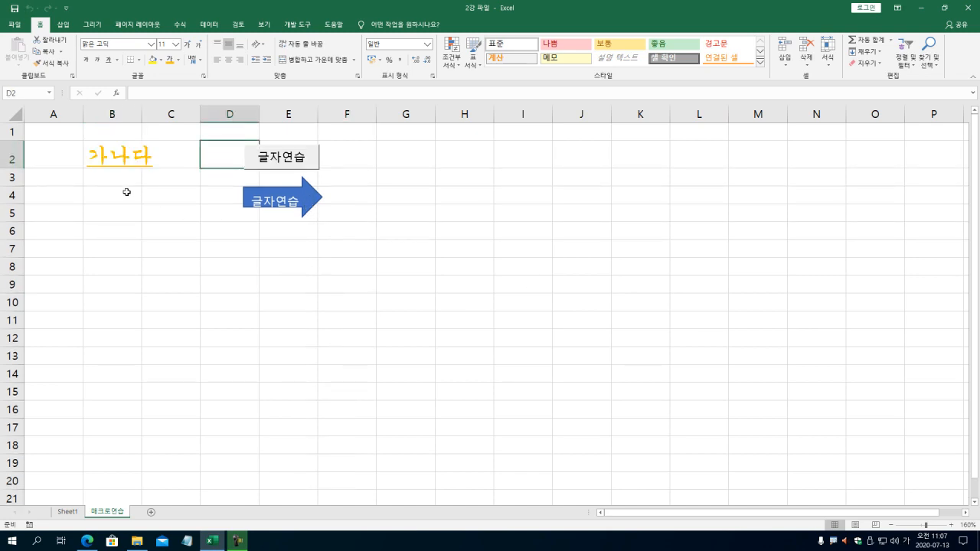
Step: Clear everything from B2 again and rerun the macro with the 글자연습 form button above the arrow
{"action": "left_click", "coordinate": [119, 150]}
{"action": "left_click", "coordinate": [865, 63]}
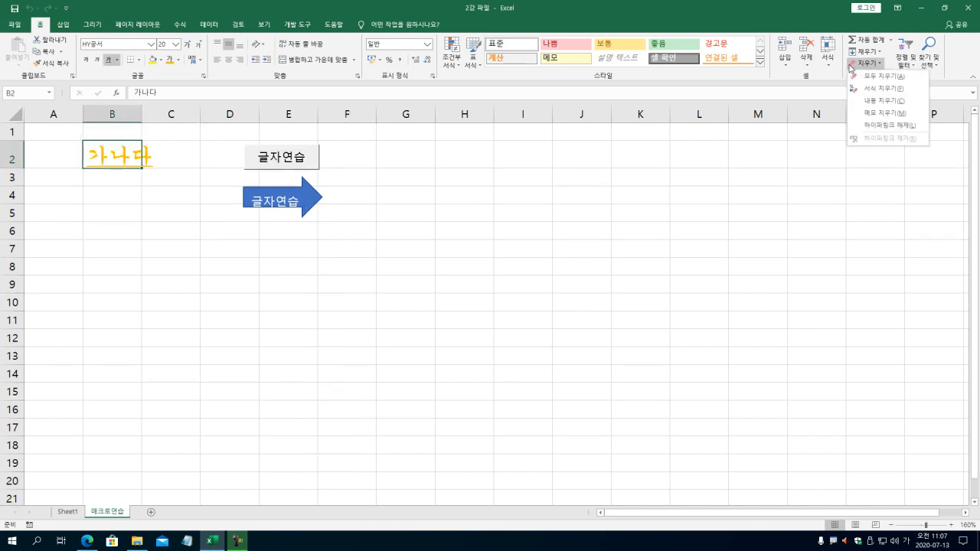
{"action": "left_click", "coordinate": [886, 82]}
{"action": "left_click", "coordinate": [337, 229]}
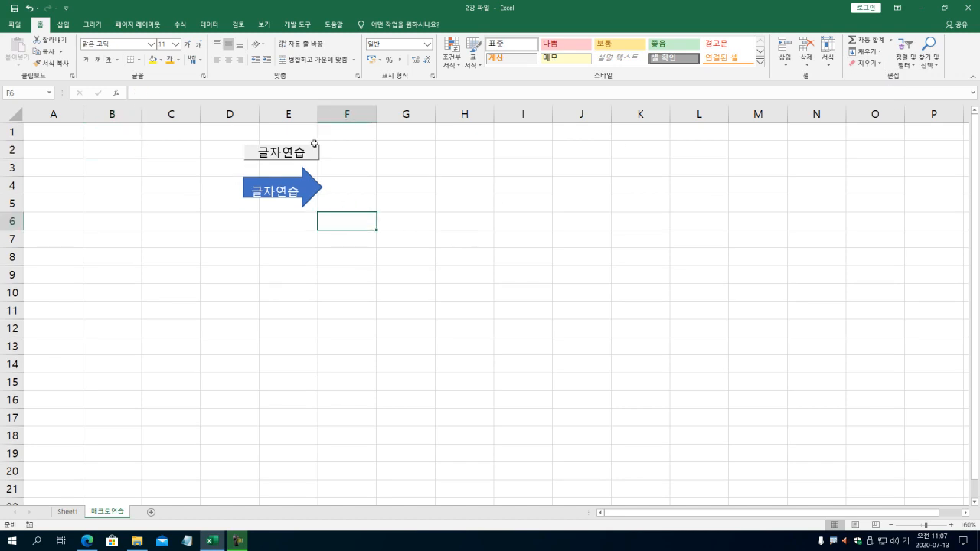
{"action": "left_click", "coordinate": [286, 159]}
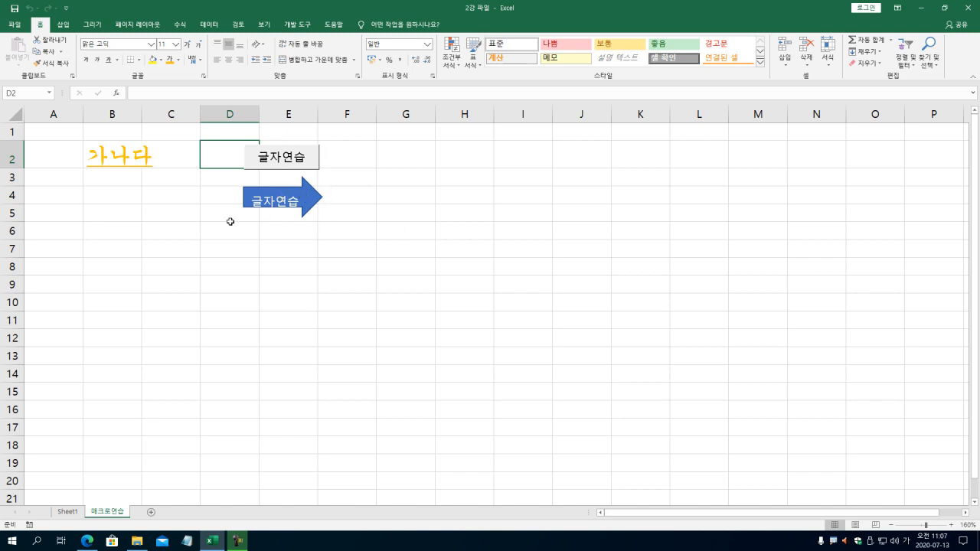
Step: Open the Visual Basic editor, widen the project and properties area, and look through the workbook's sheet objects
{"action": "left_click", "coordinate": [297, 25]}
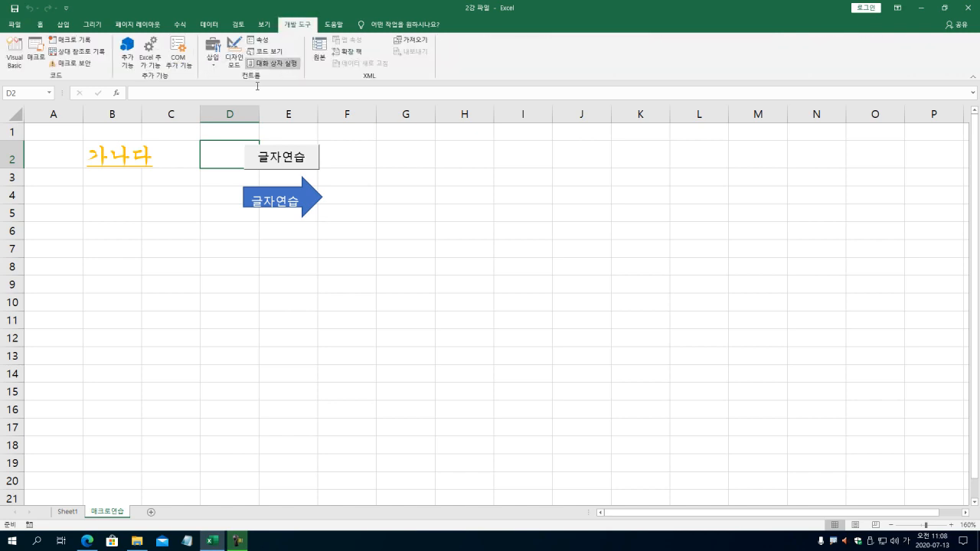
{"action": "left_click", "coordinate": [14, 59]}
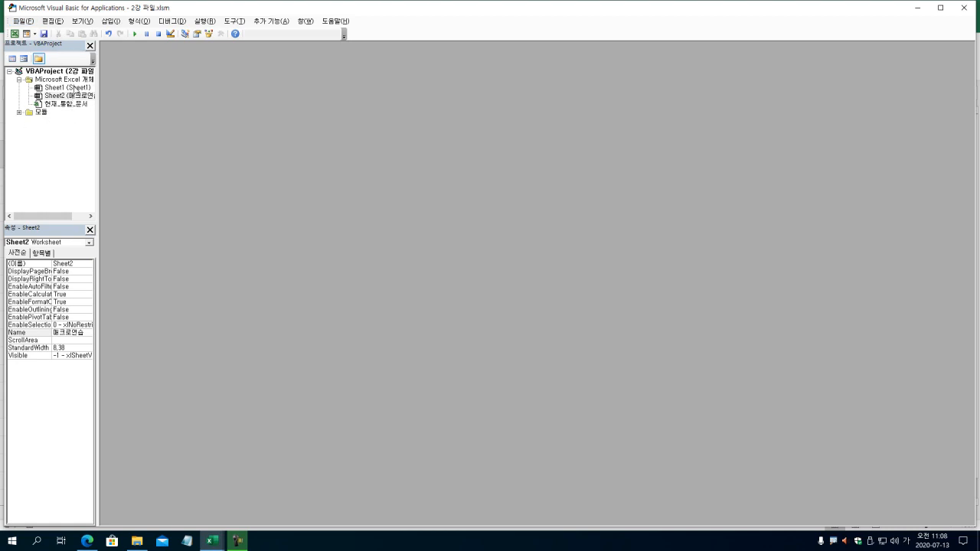
{"action": "left_click_drag", "start_coordinate": [98, 80], "coordinate": [168, 85]}
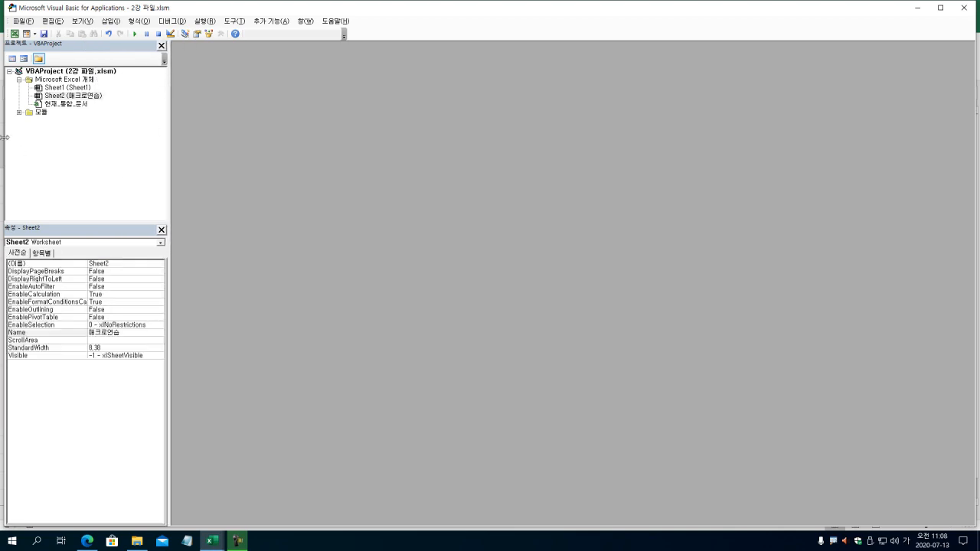
{"action": "left_click", "coordinate": [83, 75]}
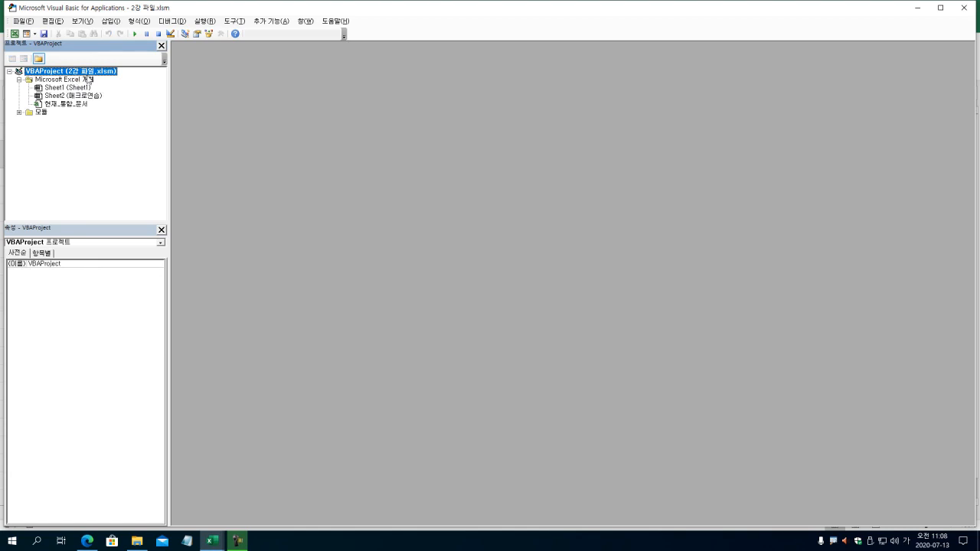
{"action": "left_click", "coordinate": [81, 83]}
{"action": "left_click", "coordinate": [83, 88]}
{"action": "left_click", "coordinate": [66, 95]}
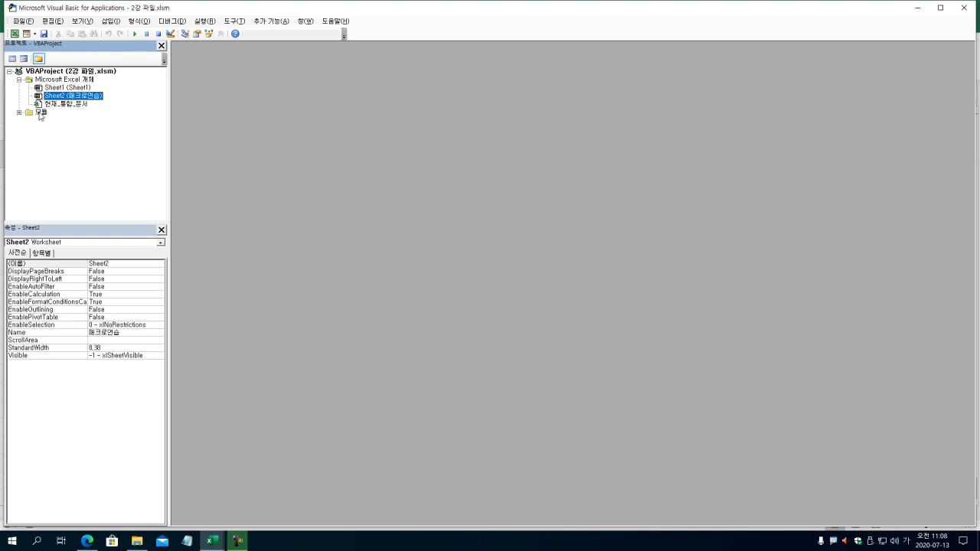
Step: Open the Module1 code and enlarge and reposition its window to show the whole 글자연습 procedure
{"action": "left_click", "coordinate": [20, 113]}
{"action": "left_click", "coordinate": [64, 121]}
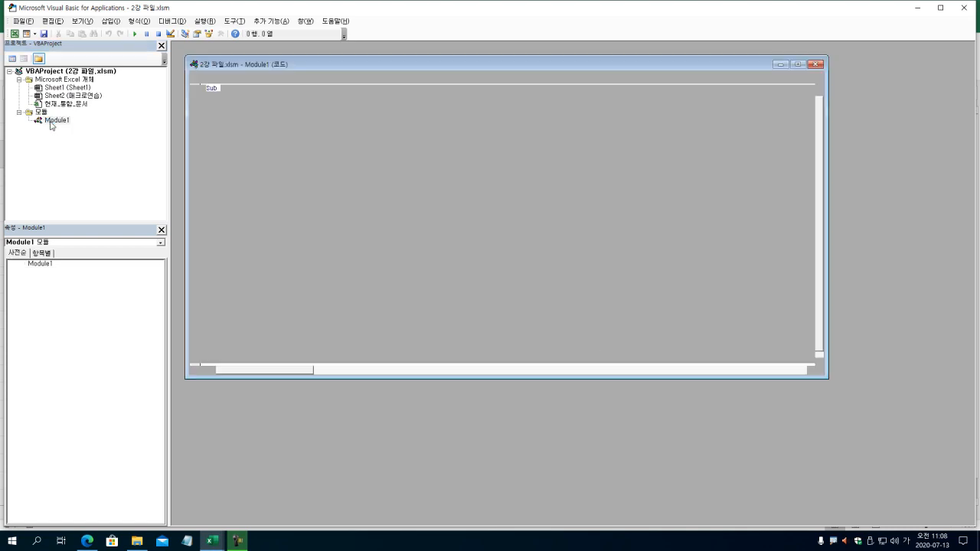
{"action": "double_click", "coordinate": [50, 123]}
{"action": "left_click", "coordinate": [257, 103]}
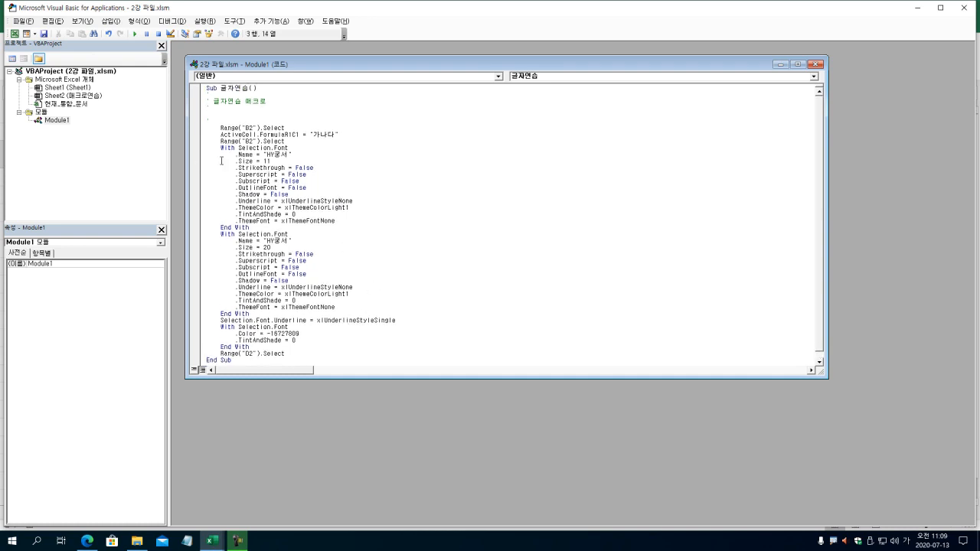
{"action": "left_click_drag", "start_coordinate": [377, 379], "coordinate": [385, 434]}
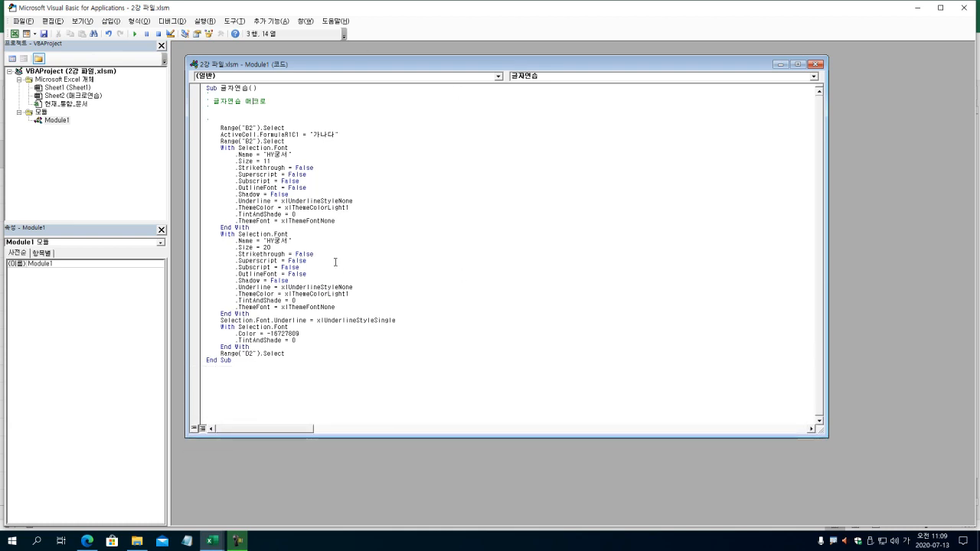
{"action": "left_click_drag", "start_coordinate": [351, 65], "coordinate": [342, 55]}
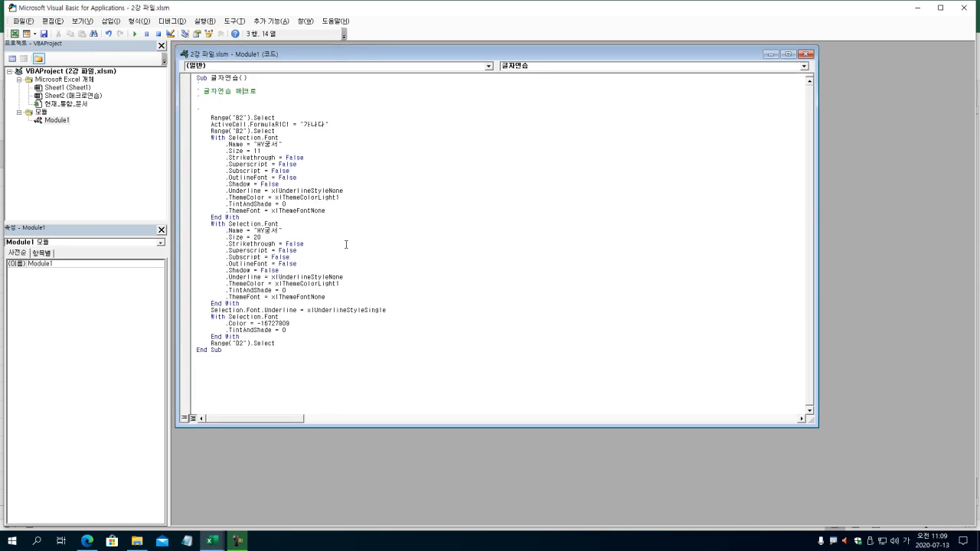
Step: Examine the opening Range("B2").Select statement and the overall body of the 글자연습 procedure
{"action": "left_click_drag", "start_coordinate": [228, 118], "coordinate": [207, 117]}
{"action": "left_click", "coordinate": [219, 114]}
{"action": "left_click", "coordinate": [221, 117]}
{"action": "double_click", "coordinate": [274, 116]}
{"action": "left_click", "coordinate": [222, 117]}
{"action": "left_click", "coordinate": [239, 119]}
{"action": "left_click", "coordinate": [272, 117]}
{"action": "left_click_drag", "start_coordinate": [207, 116], "coordinate": [316, 341]}
{"action": "left_click", "coordinate": [317, 341]}
Step: Examine the ActiveCell.FormulaR1C1 = "가나다" statement and the repeated Range("B2").Select line below it
{"action": "left_click", "coordinate": [213, 124]}
{"action": "left_click", "coordinate": [243, 124]}
{"action": "left_click", "coordinate": [291, 124]}
{"action": "left_click", "coordinate": [242, 118]}
{"action": "left_click_drag", "start_coordinate": [210, 124], "coordinate": [247, 124]}
{"action": "left_click", "coordinate": [276, 124]}
{"action": "left_click", "coordinate": [288, 124]}
{"action": "left_click_drag", "start_coordinate": [276, 124], "coordinate": [282, 122]}
{"action": "left_click", "coordinate": [288, 124]}
{"action": "left_click", "coordinate": [287, 124]}
{"action": "left_click_drag", "start_coordinate": [301, 125], "coordinate": [337, 125]}
{"action": "left_click", "coordinate": [339, 125]}
{"action": "left_click_drag", "start_coordinate": [208, 130], "coordinate": [274, 131]}
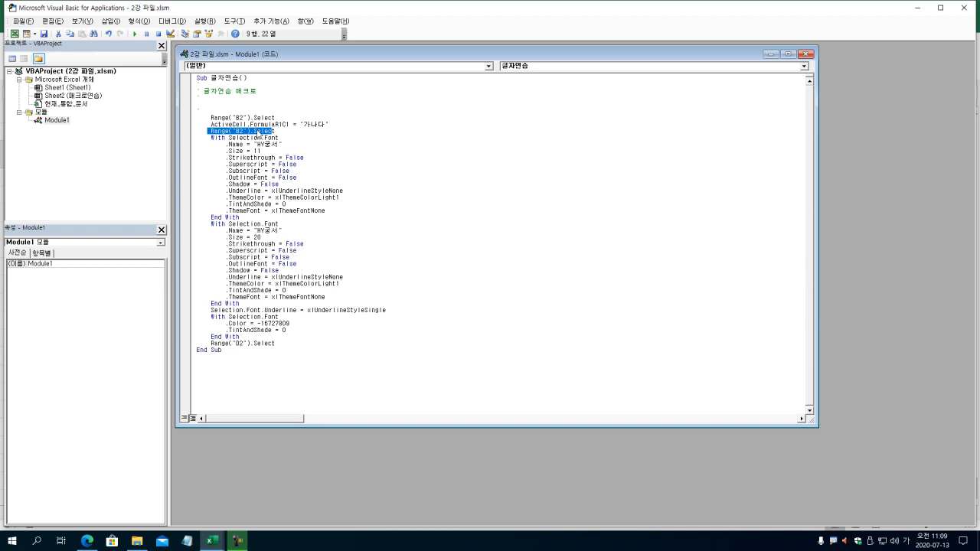
{"action": "left_click", "coordinate": [283, 134]}
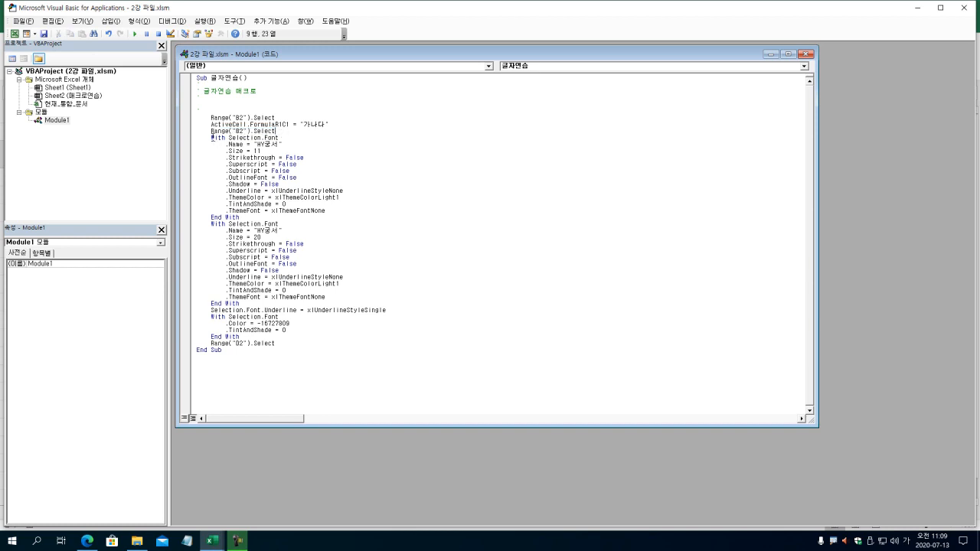
Step: Examine the first With Selection.Font block, from its font name and size properties through End With
{"action": "left_click_drag", "start_coordinate": [209, 135], "coordinate": [266, 217]}
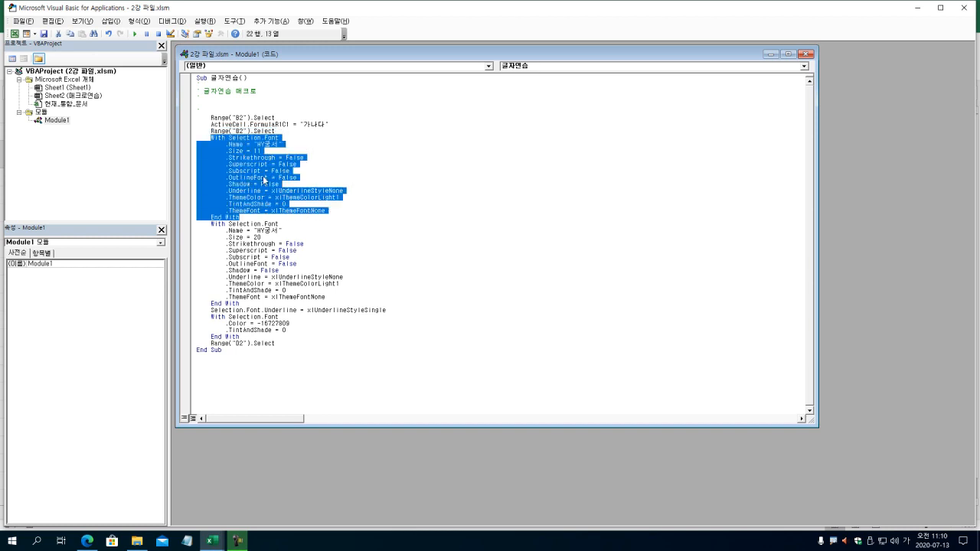
{"action": "left_click", "coordinate": [214, 140]}
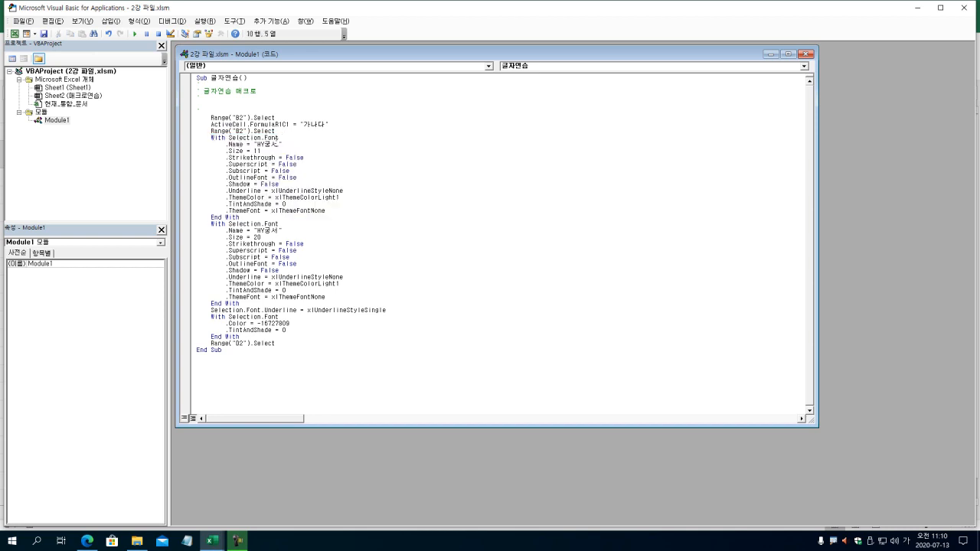
{"action": "left_click_drag", "start_coordinate": [261, 139], "coordinate": [278, 140]}
{"action": "left_click", "coordinate": [239, 139]}
{"action": "left_click_drag", "start_coordinate": [226, 146], "coordinate": [287, 164]}
{"action": "left_click", "coordinate": [232, 178]}
{"action": "left_click_drag", "start_coordinate": [232, 177], "coordinate": [327, 192]}
{"action": "left_click_drag", "start_coordinate": [227, 196], "coordinate": [336, 216]}
{"action": "left_click", "coordinate": [338, 217]}
{"action": "left_click_drag", "start_coordinate": [209, 135], "coordinate": [300, 220]}
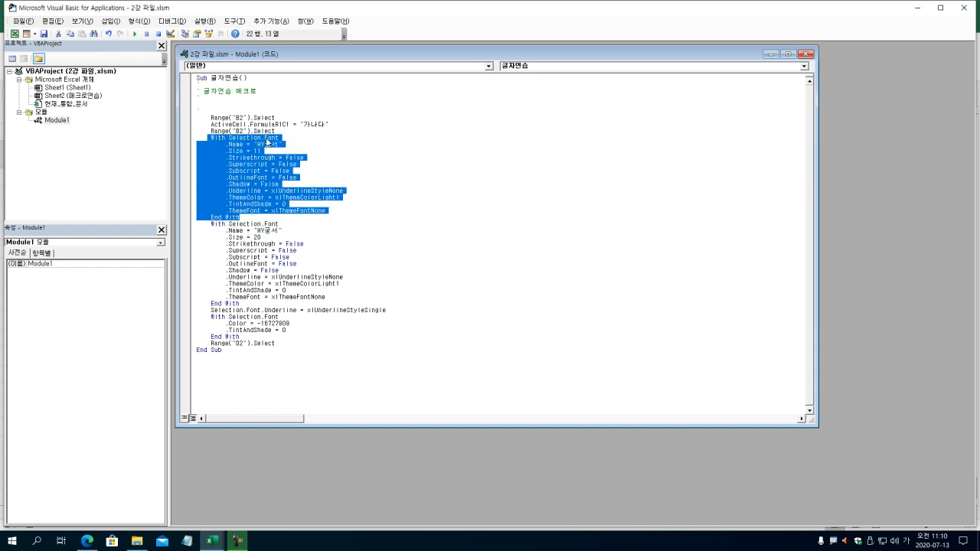
Step: Compare the font name and size lines of the two large With blocks, and highlight the xlUnderlineStyleSingle statement
{"action": "left_click", "coordinate": [245, 118]}
{"action": "mouse_move", "coordinate": [253, 145]}
{"action": "left_mouse_down"}
{"action": "mouse_move", "coordinate": [285, 145]}
{"action": "mouse_move", "coordinate": [243, 151]}
{"action": "mouse_move", "coordinate": [267, 152]}
{"action": "left_mouse_up"}
{"action": "left_click", "coordinate": [273, 151]}
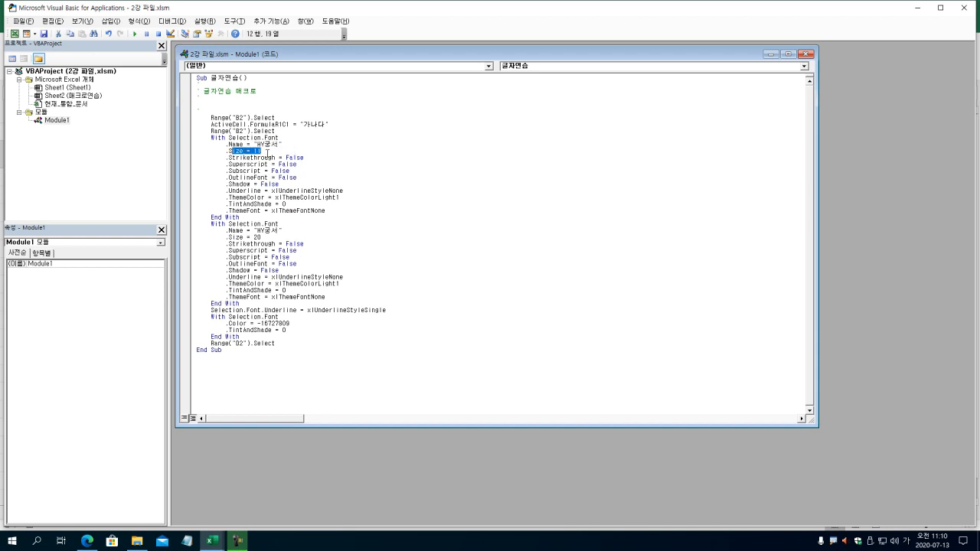
{"action": "left_click_drag", "start_coordinate": [197, 223], "coordinate": [305, 269]}
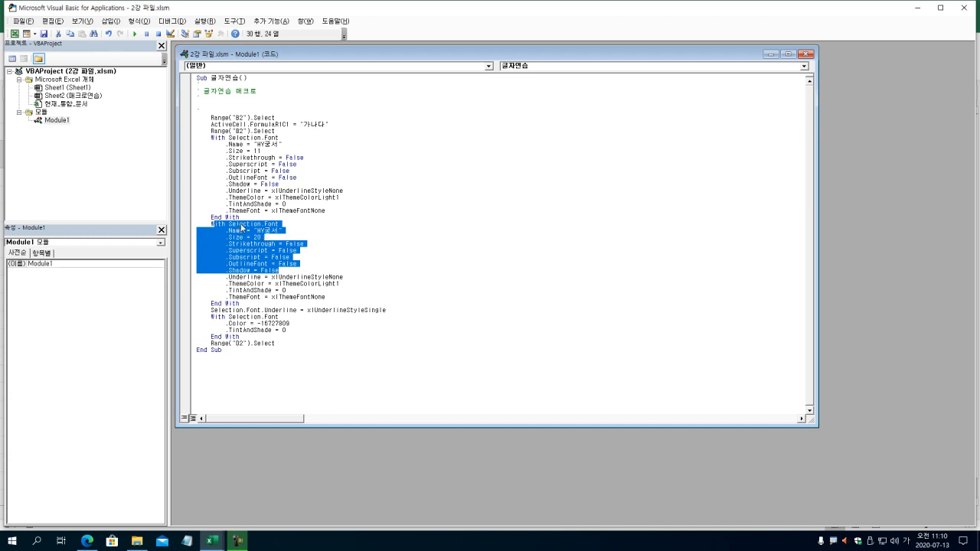
{"action": "left_click", "coordinate": [241, 229]}
{"action": "mouse_move", "coordinate": [258, 224]}
{"action": "left_mouse_down"}
{"action": "mouse_move", "coordinate": [282, 230]}
{"action": "mouse_move", "coordinate": [261, 238]}
{"action": "left_mouse_up"}
{"action": "left_click", "coordinate": [287, 243]}
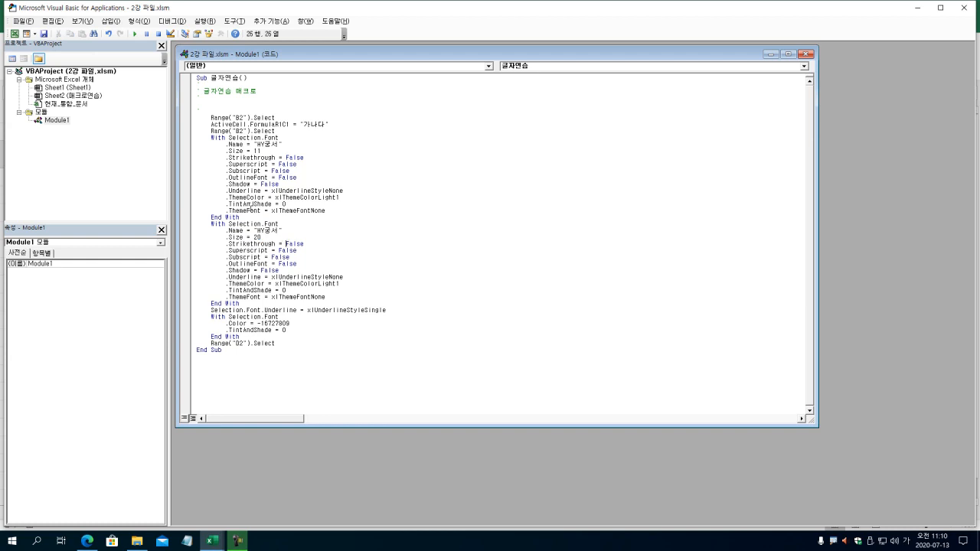
{"action": "left_click_drag", "start_coordinate": [212, 310], "coordinate": [418, 308]}
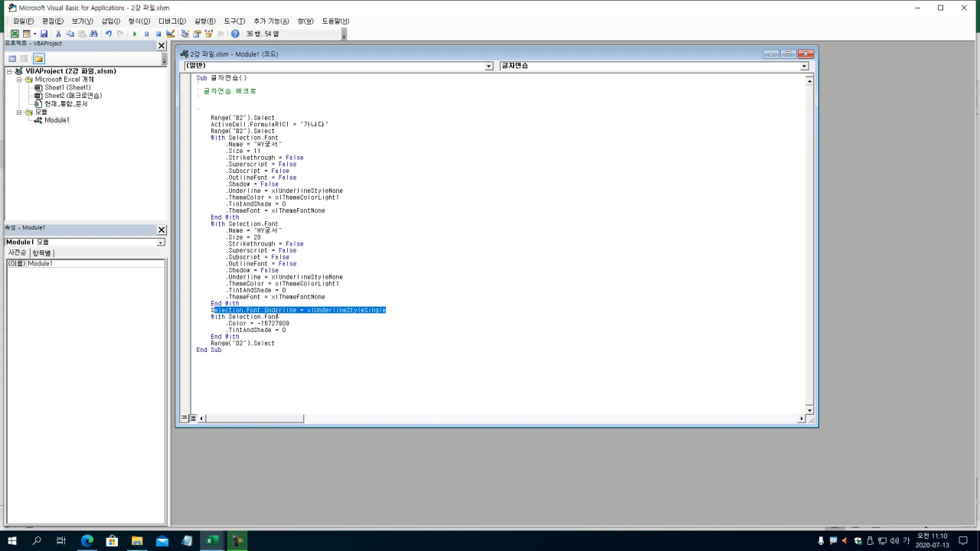
Step: Examine the last With Selection.Font block, highlighting its opening line and the Color and TintAndShade properties
{"action": "left_click", "coordinate": [276, 316]}
{"action": "left_click_drag", "start_coordinate": [387, 310], "coordinate": [281, 317]}
{"action": "left_click", "coordinate": [334, 310]}
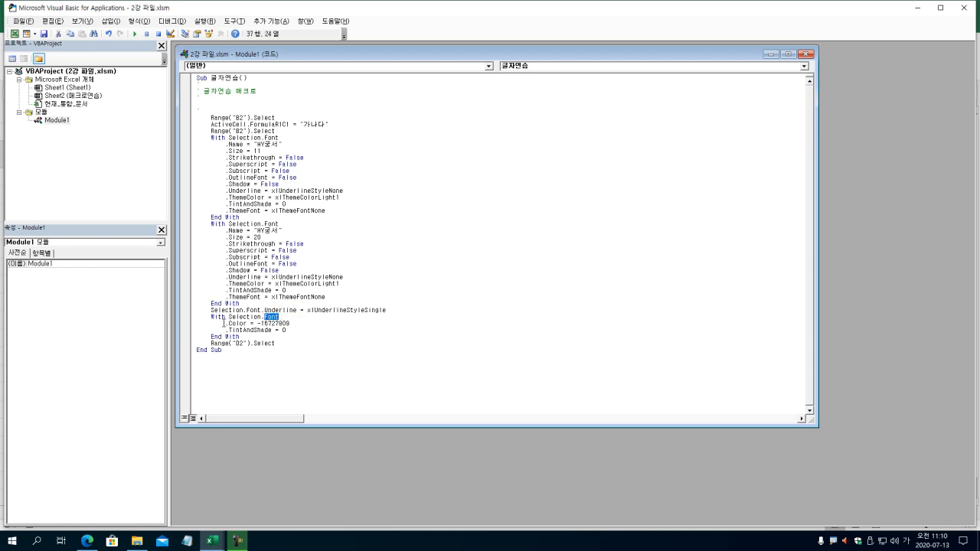
{"action": "left_click_drag", "start_coordinate": [223, 323], "coordinate": [290, 323]}
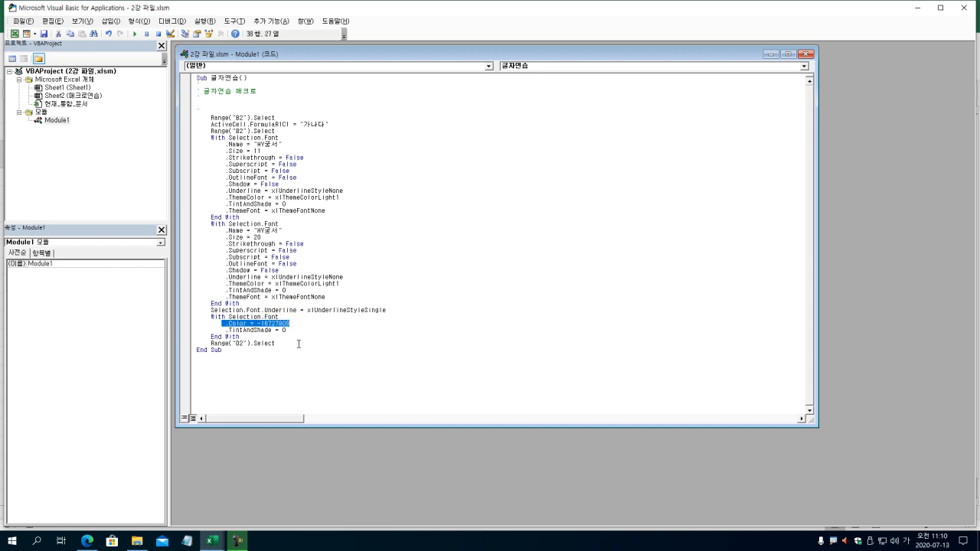
{"action": "left_click", "coordinate": [297, 332]}
{"action": "left_click_drag", "start_coordinate": [230, 327], "coordinate": [302, 331]}
{"action": "left_click", "coordinate": [291, 330]}
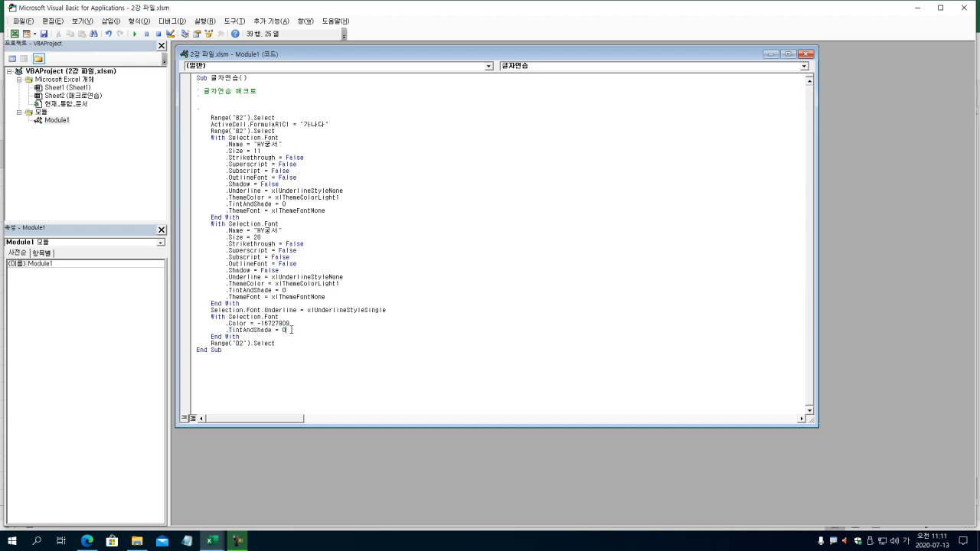
Step: Examine the block's End With line, the closing Range("D2").Select statement and the End Sub line
{"action": "left_click", "coordinate": [232, 336]}
{"action": "left_click_drag", "start_coordinate": [210, 344], "coordinate": [228, 344]}
{"action": "left_click", "coordinate": [241, 345]}
{"action": "double_click", "coordinate": [266, 344]}
{"action": "left_click", "coordinate": [290, 343]}
{"action": "left_click", "coordinate": [226, 356]}
Step: Review the macro's key statements in order: B2 selection, 가나다 entry, font name, size 20, underline, color and D2 selection
{"action": "left_click_drag", "start_coordinate": [276, 117], "coordinate": [189, 116]}
{"action": "left_click_drag", "start_coordinate": [298, 124], "coordinate": [339, 126]}
{"action": "left_click_drag", "start_coordinate": [246, 144], "coordinate": [315, 147]}
{"action": "left_click_drag", "start_coordinate": [230, 236], "coordinate": [273, 236]}
{"action": "left_click_drag", "start_coordinate": [265, 310], "coordinate": [398, 312]}
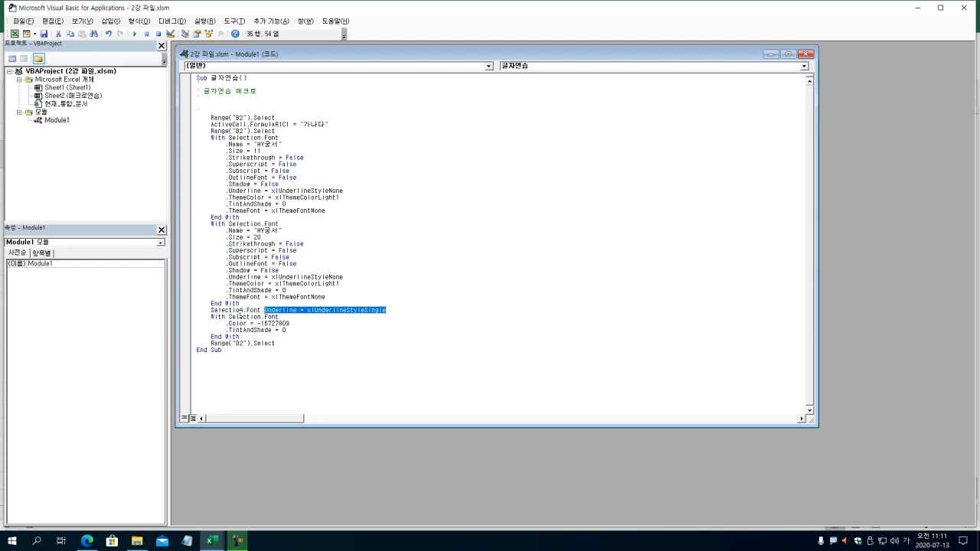
{"action": "left_click_drag", "start_coordinate": [229, 324], "coordinate": [300, 326]}
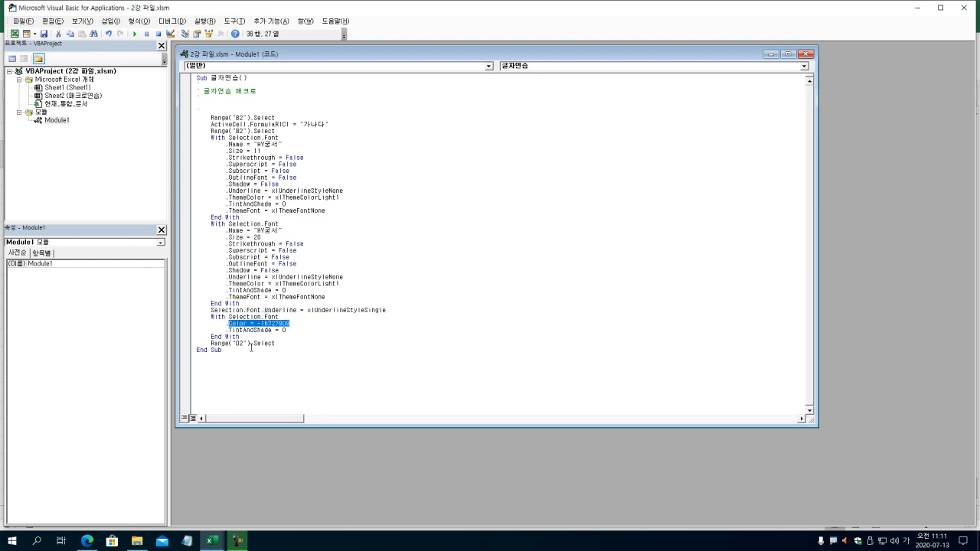
{"action": "left_click_drag", "start_coordinate": [234, 344], "coordinate": [295, 347]}
{"action": "left_click", "coordinate": [296, 348]}
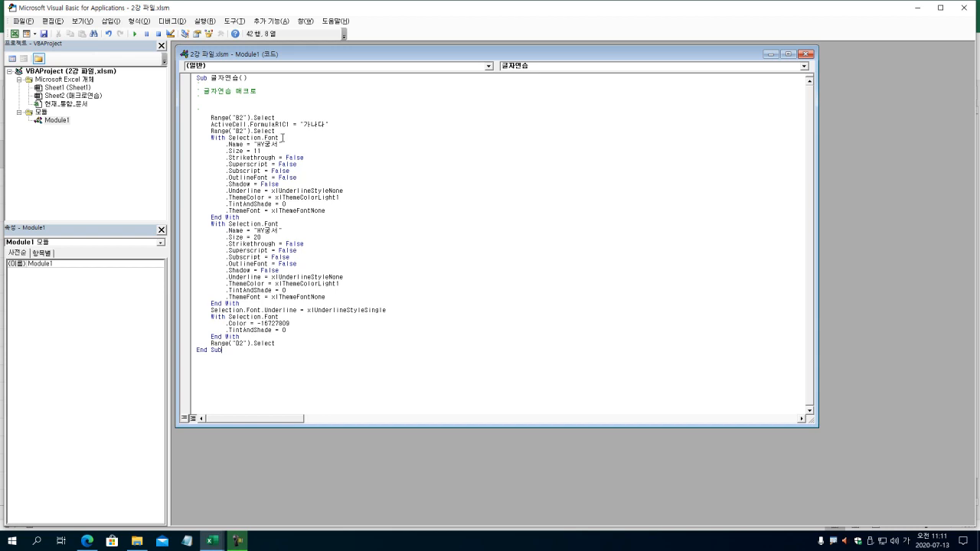
Step: Highlight the first Range("B2").Select statement and the Selection.Font.Underline statement for review
{"action": "left_click_drag", "start_coordinate": [208, 118], "coordinate": [294, 119]}
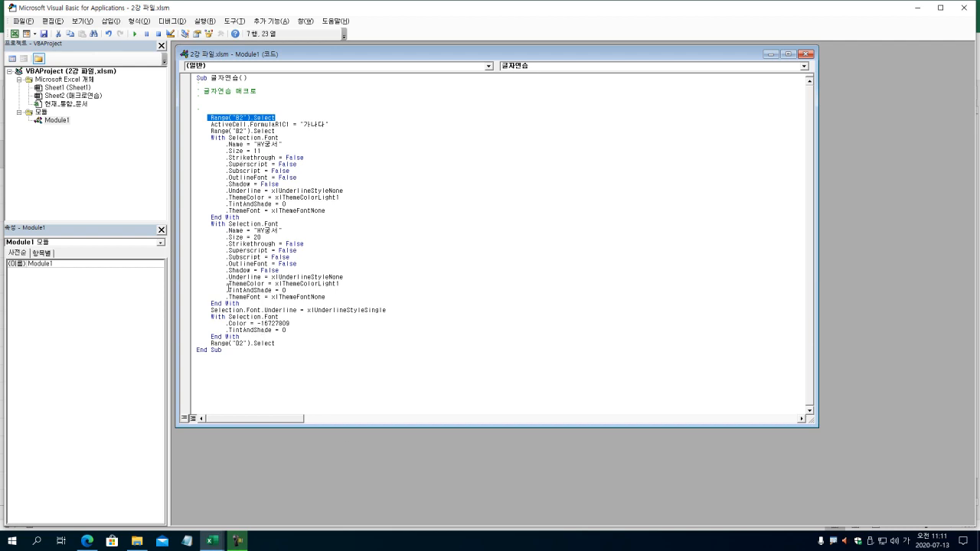
{"action": "left_click_drag", "start_coordinate": [209, 311], "coordinate": [339, 312]}
{"action": "left_click", "coordinate": [333, 320]}
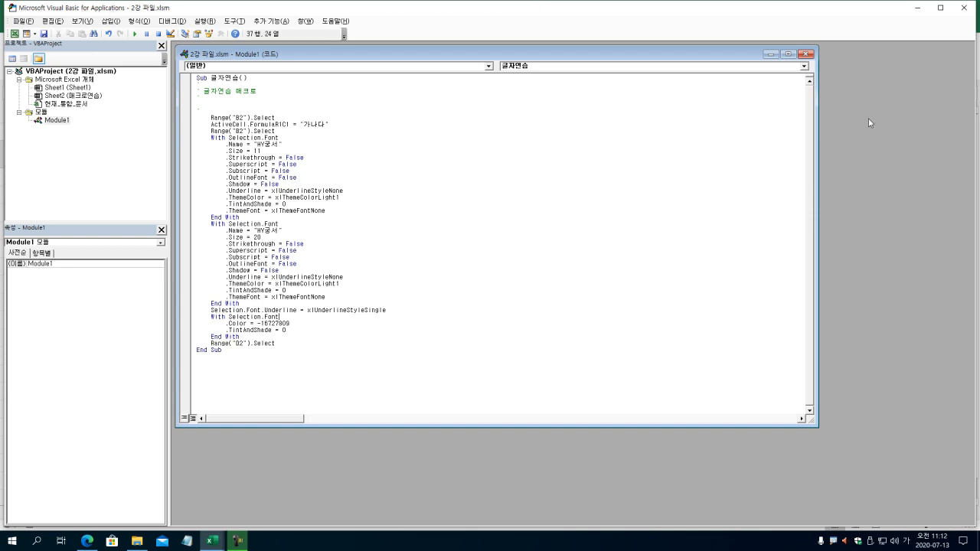
Step: Close the VBA code editor and select cell C8 on the 매크로연습 sheet
{"action": "left_click", "coordinate": [965, 10]}
{"action": "left_click", "coordinate": [185, 268]}
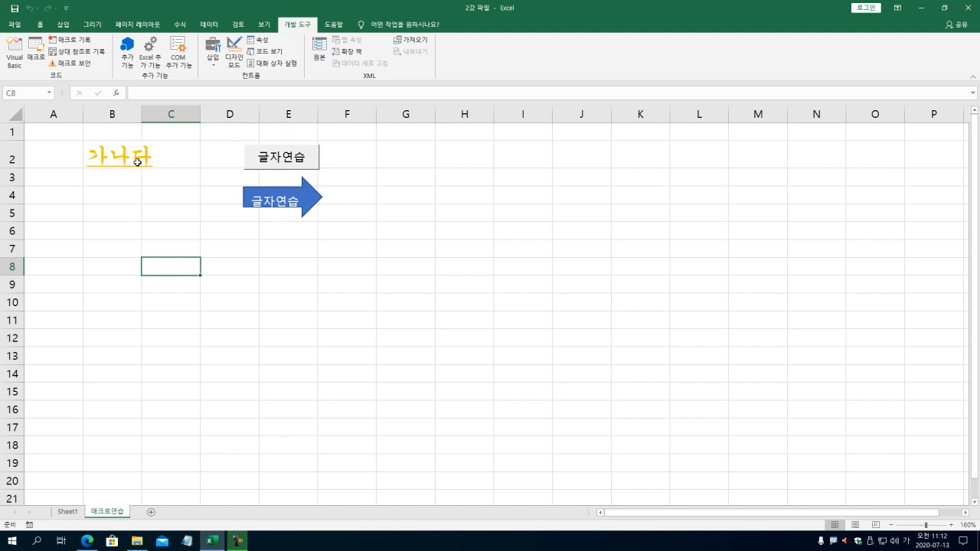
{"action": "left_click", "coordinate": [15, 68]}
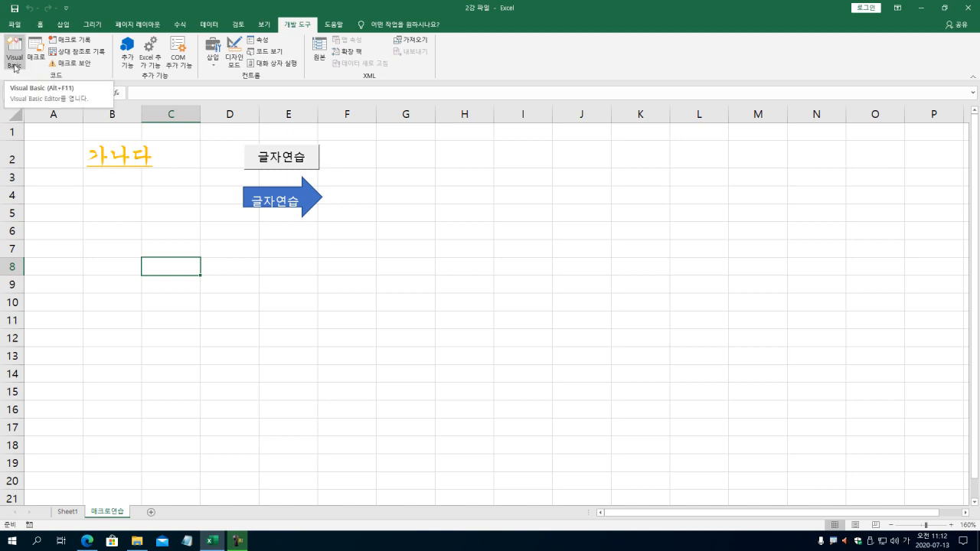